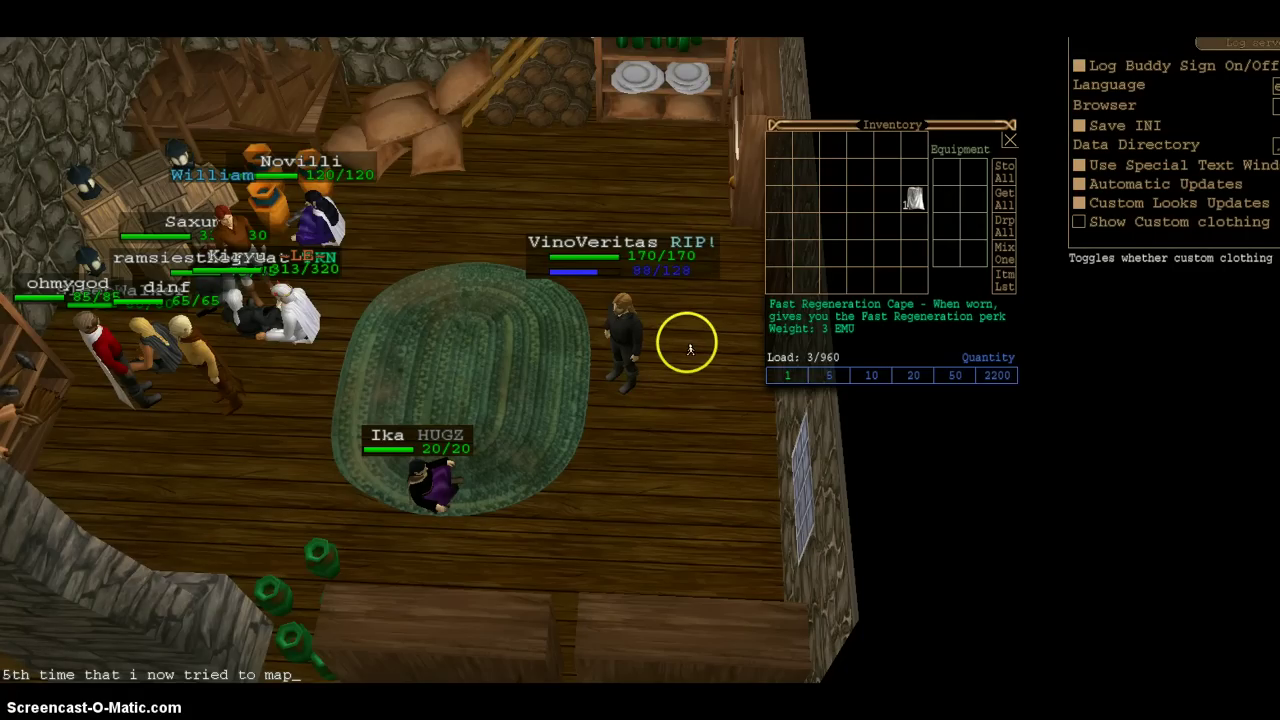
# Inspect the character's default outfit from the front and back, and turn on Show Custom clothing.
pyautogui.moveTo(611, 432); pyautogui.dragTo(682, 356)
pyautogui.scroll(2, 677, 429)
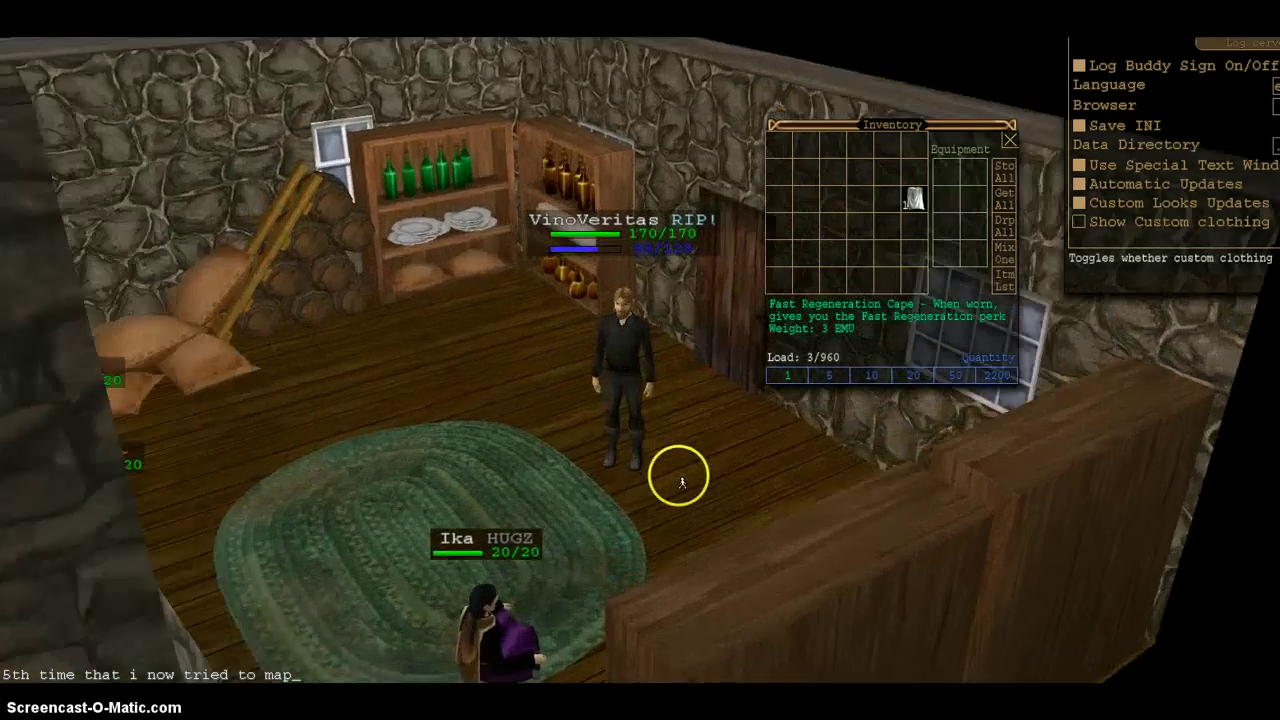
pyautogui.scroll(3, 680, 478)
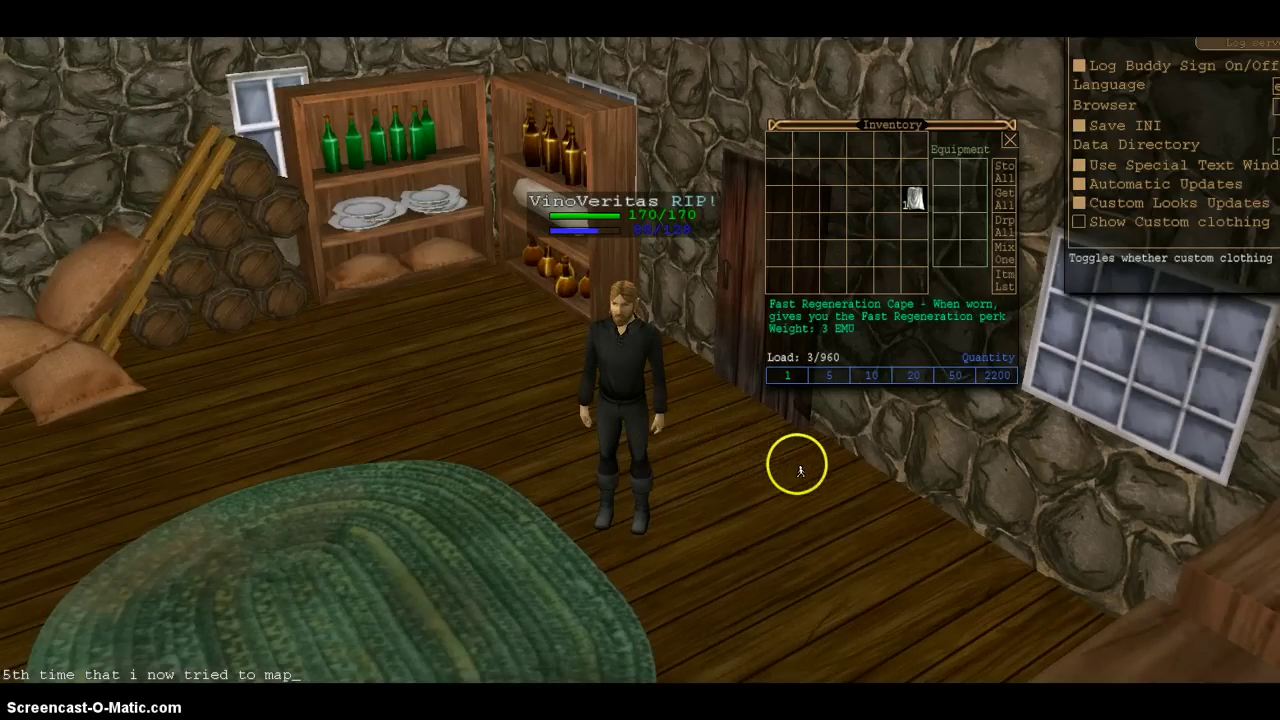
pyautogui.moveTo(803, 471)
pyautogui.mouseDown()
pyautogui.moveTo(551, 503)
pyautogui.moveTo(434, 494)
pyautogui.mouseUp()
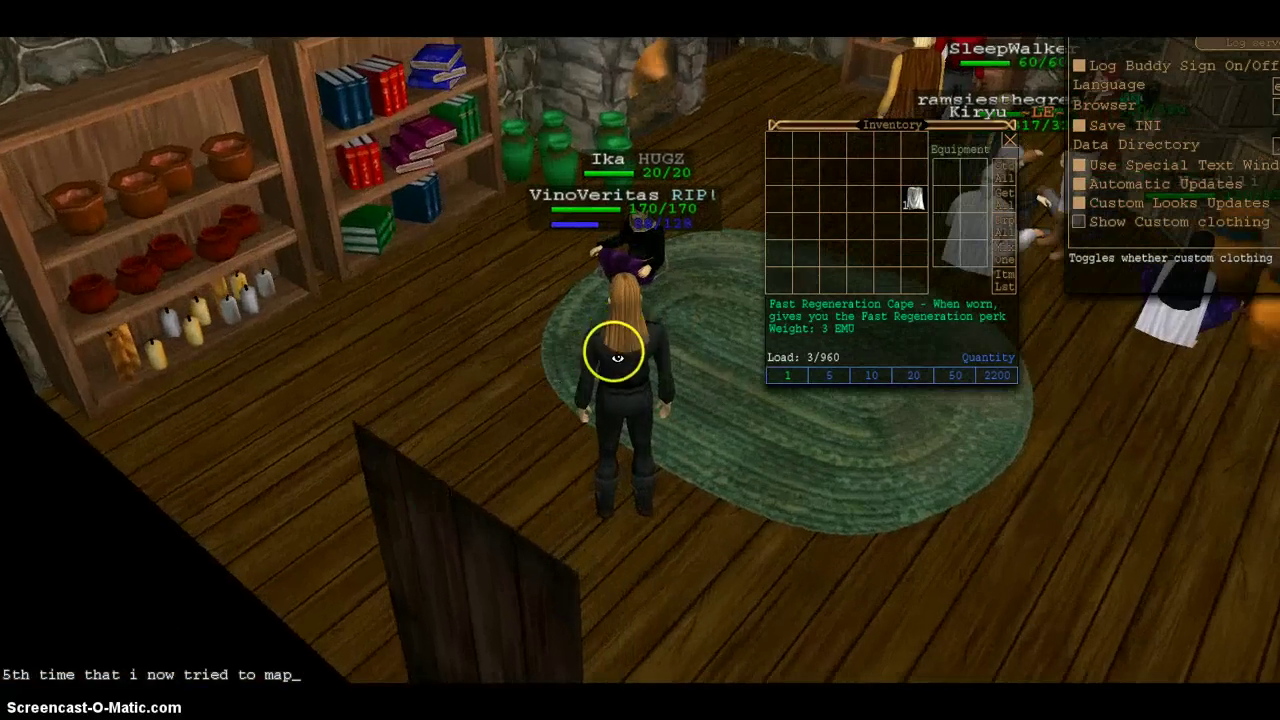
pyautogui.moveTo(500, 378)
pyautogui.mouseDown()
pyautogui.moveTo(563, 423)
pyautogui.moveTo(787, 409)
pyautogui.mouseUp()
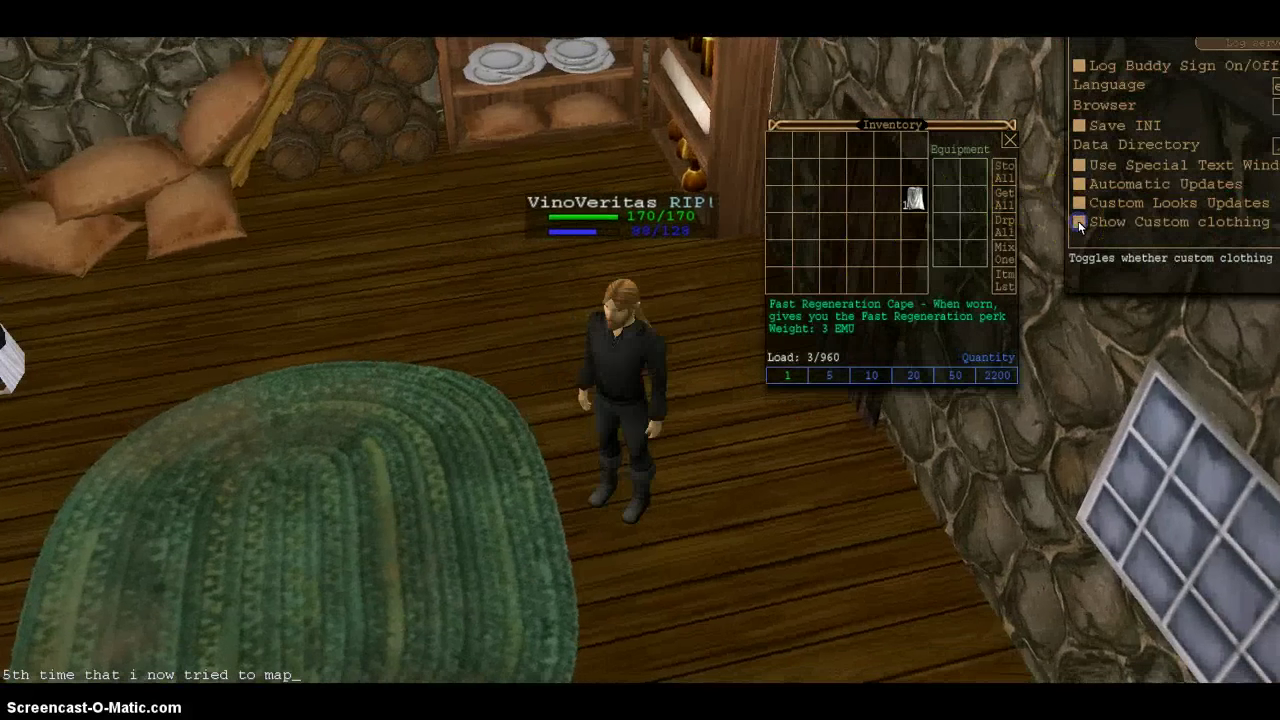
# Move the inventory window below the options window and walk the character out of the building through the wooden door.
pyautogui.moveTo(851, 124); pyautogui.dragTo(1013, 312)
pyautogui.press('Right')
pyautogui.click(883, 283)
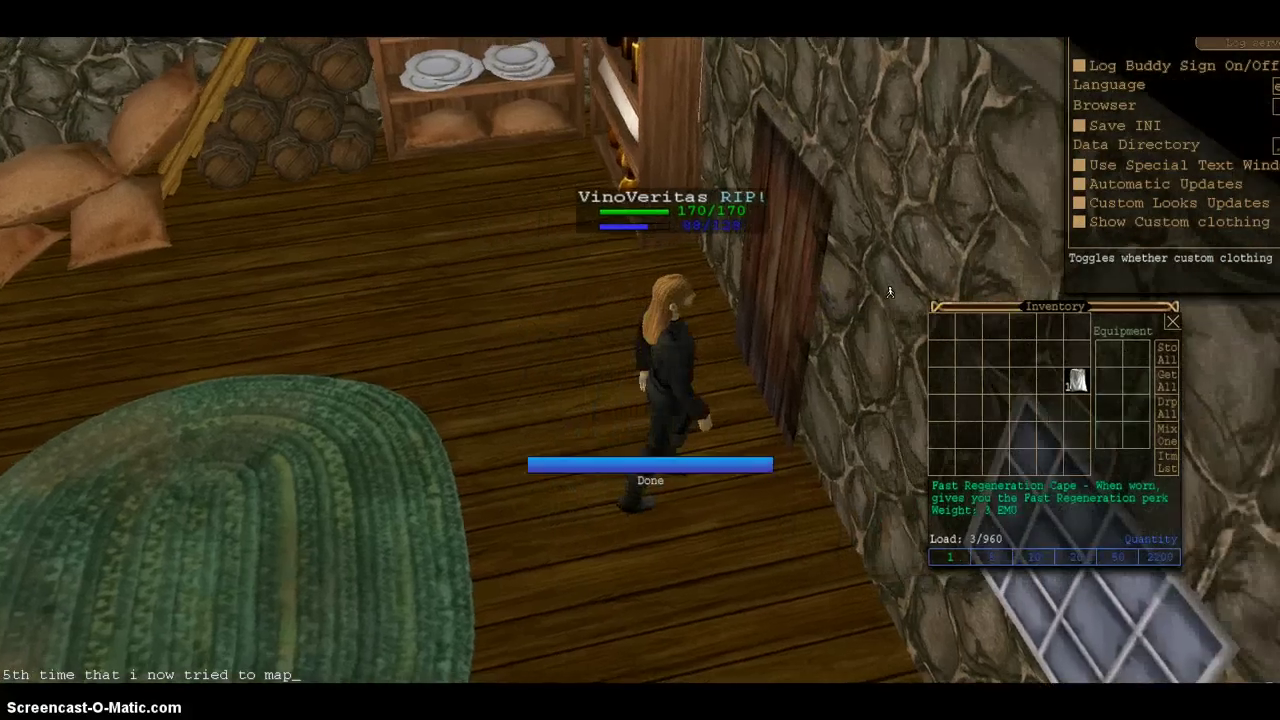
pyautogui.click(807, 352)
pyautogui.click(736, 580)
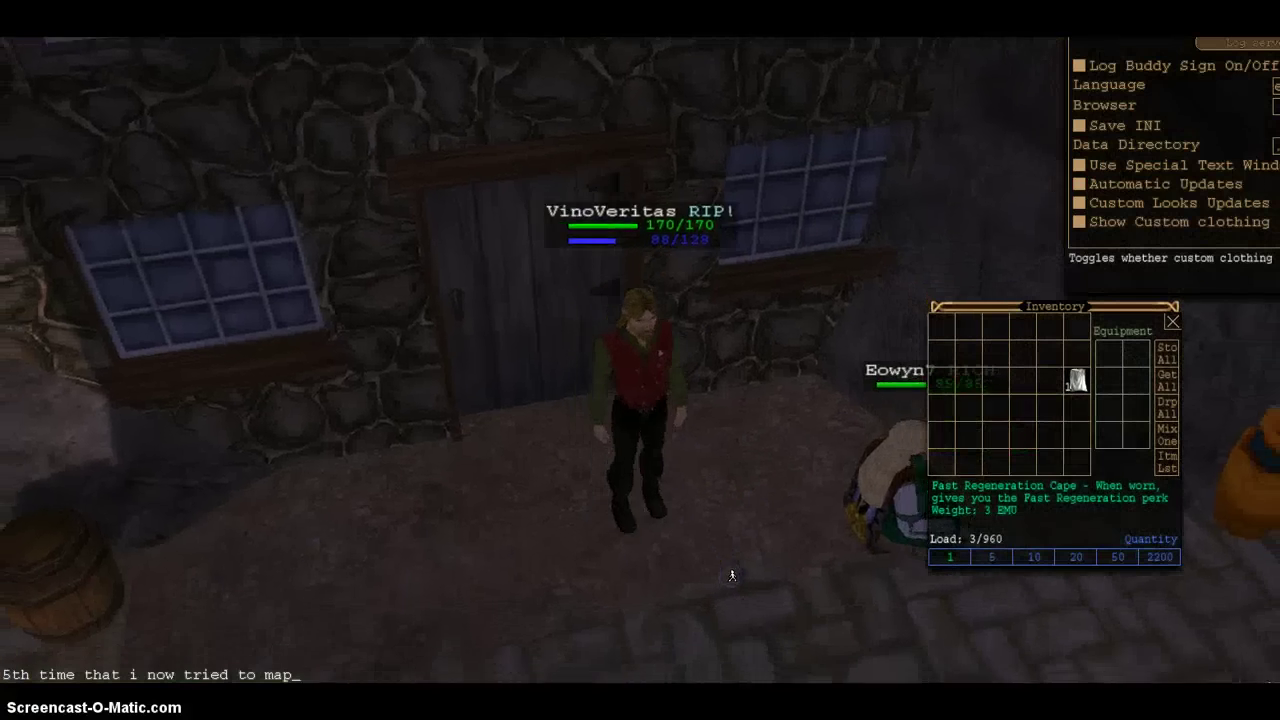
# Examine the character's custom red vest and green shirt outdoors from the front and back, including a close-up of the face.
pyautogui.click(654, 489)
pyautogui.click(725, 495)
pyautogui.moveTo(725, 495); pyautogui.dragTo(615, 482)
pyautogui.press('Right')
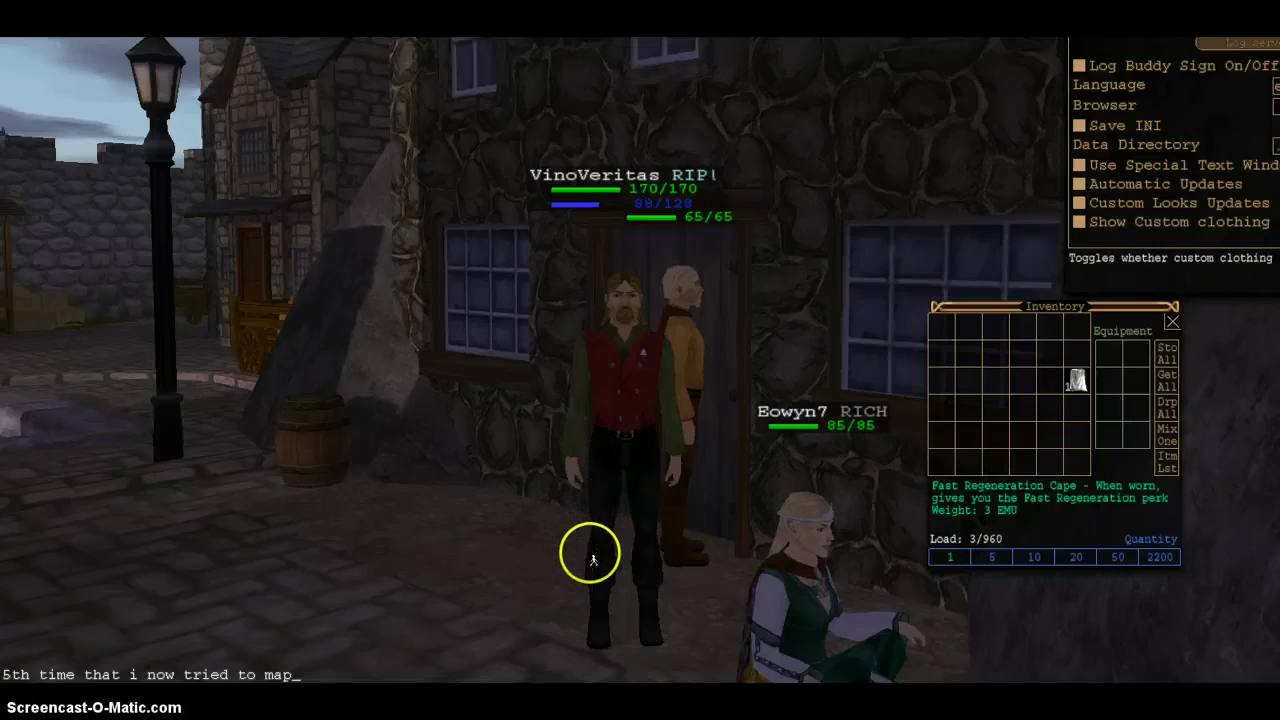
pyautogui.moveTo(599, 562); pyautogui.dragTo(760, 585)
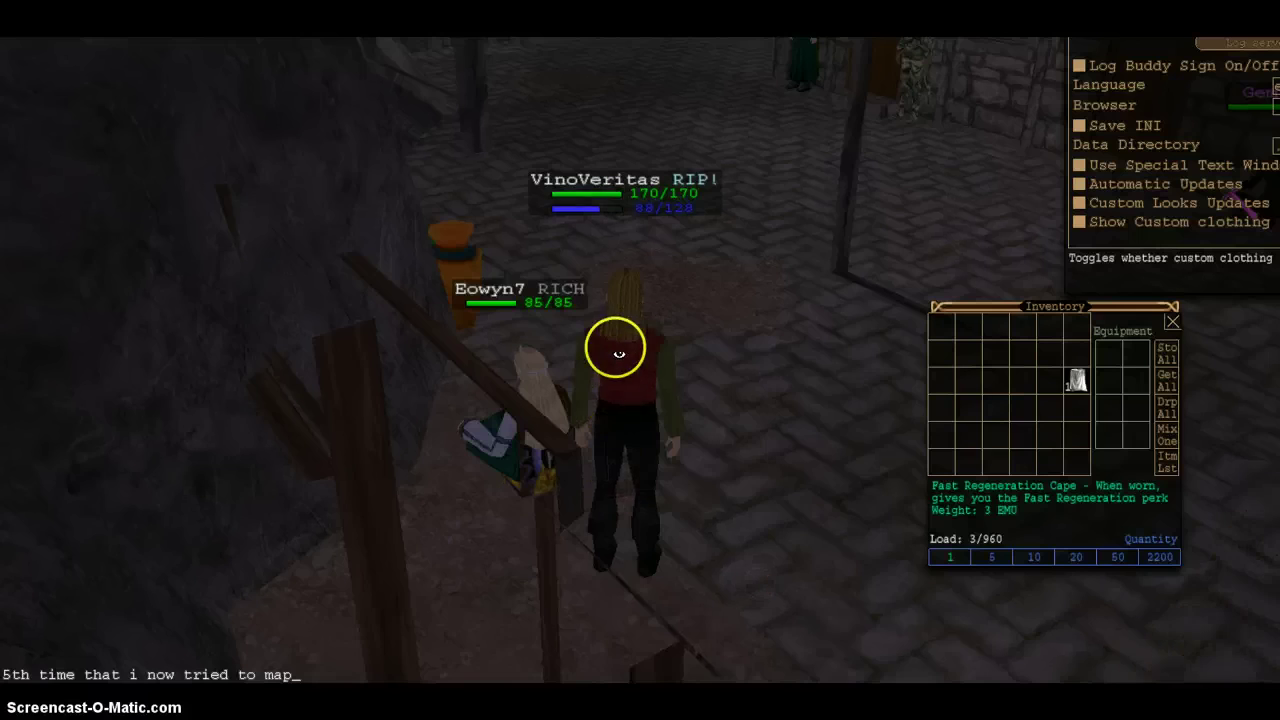
pyautogui.moveTo(741, 410); pyautogui.dragTo(573, 418)
pyautogui.scroll(5, 616, 420)
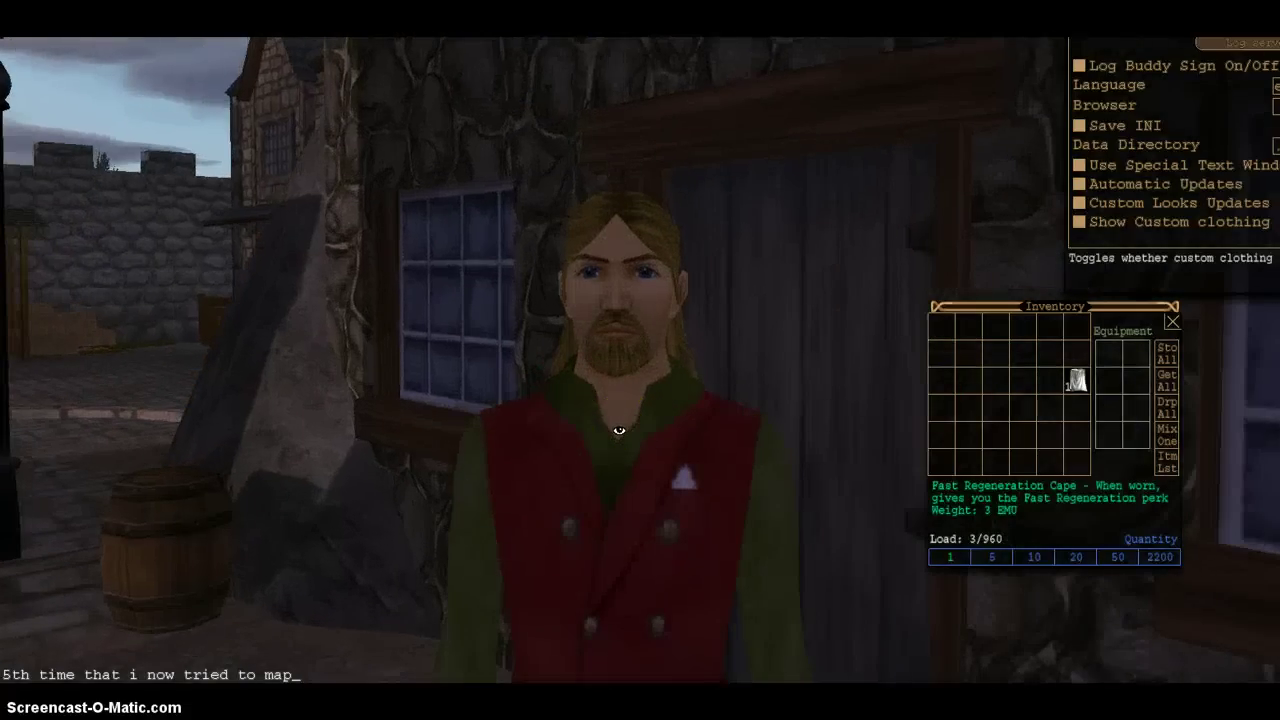
pyautogui.scroll(-2, 619, 431)
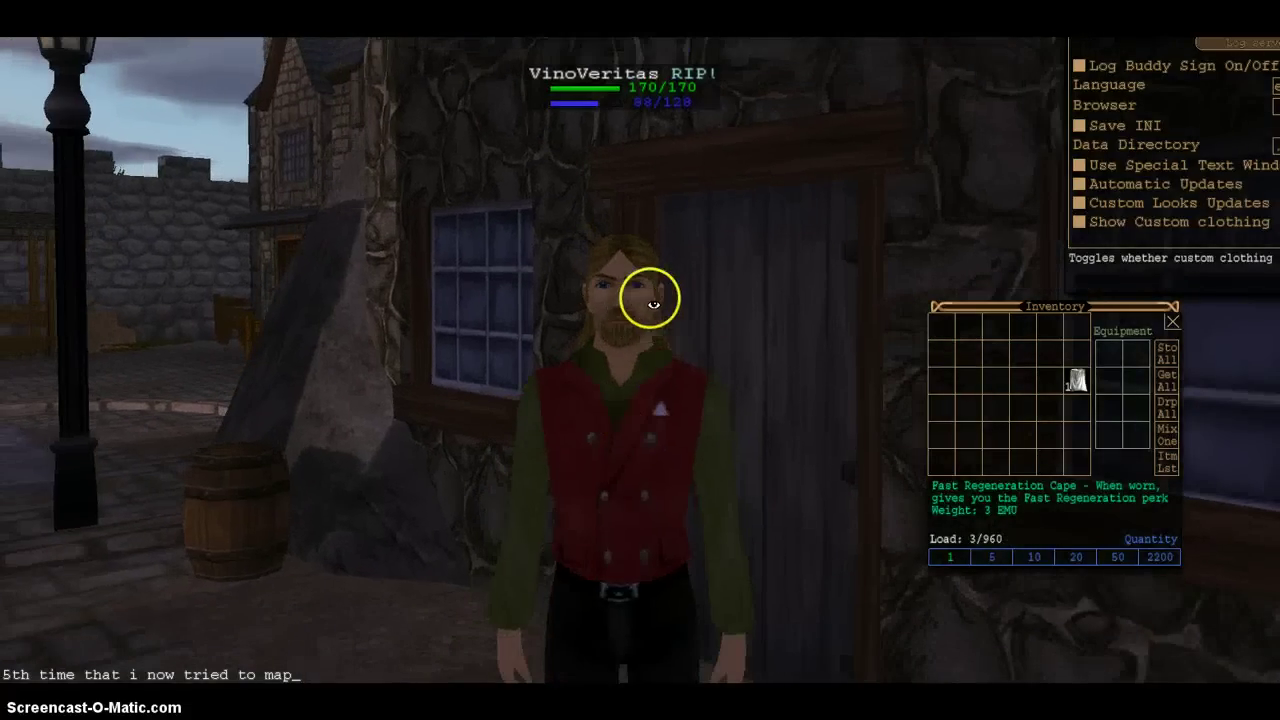
# Turn off Show Custom clothing and go back indoors, viewing the default outfit close up from the front and side.
pyautogui.moveTo(852, 250); pyautogui.dragTo(1072, 222)
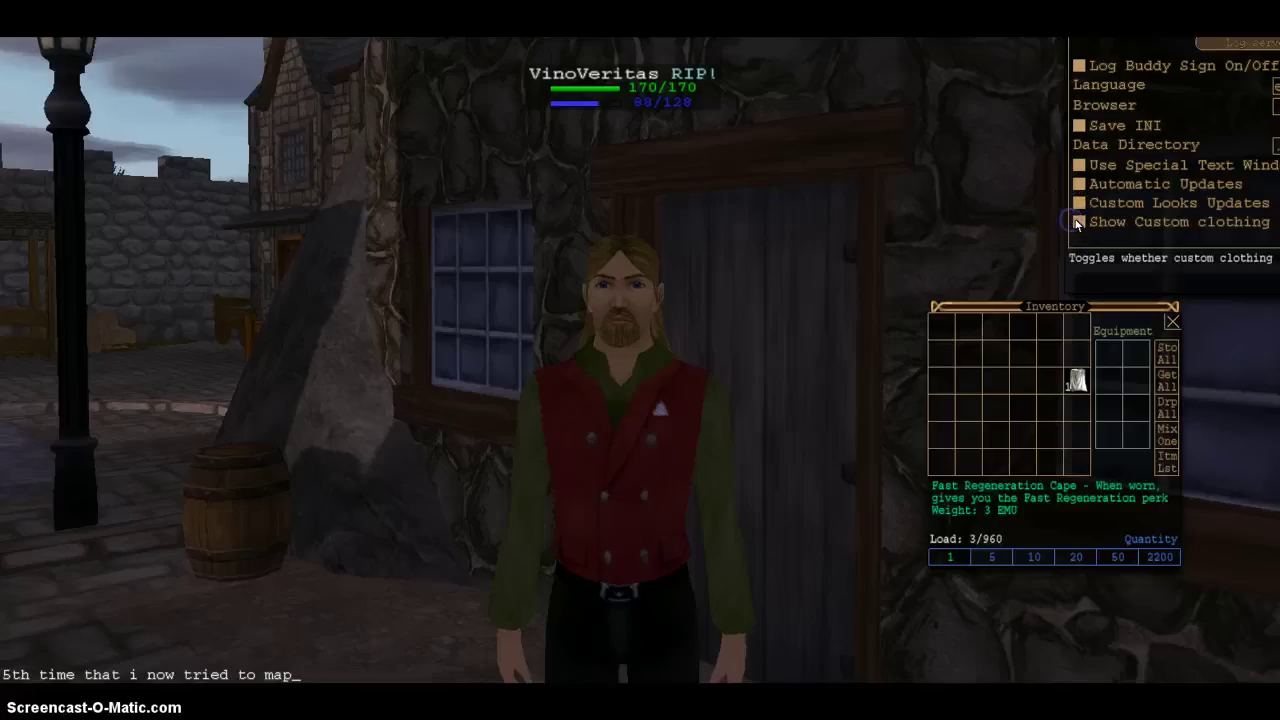
pyautogui.click(744, 376)
pyautogui.moveTo(842, 420)
pyautogui.mouseDown()
pyautogui.moveTo(1109, 571)
pyautogui.moveTo(1212, 518)
pyautogui.mouseUp()
pyautogui.moveTo(764, 596)
pyautogui.mouseDown()
pyautogui.moveTo(936, 611)
pyautogui.moveTo(1077, 598)
pyautogui.mouseUp()
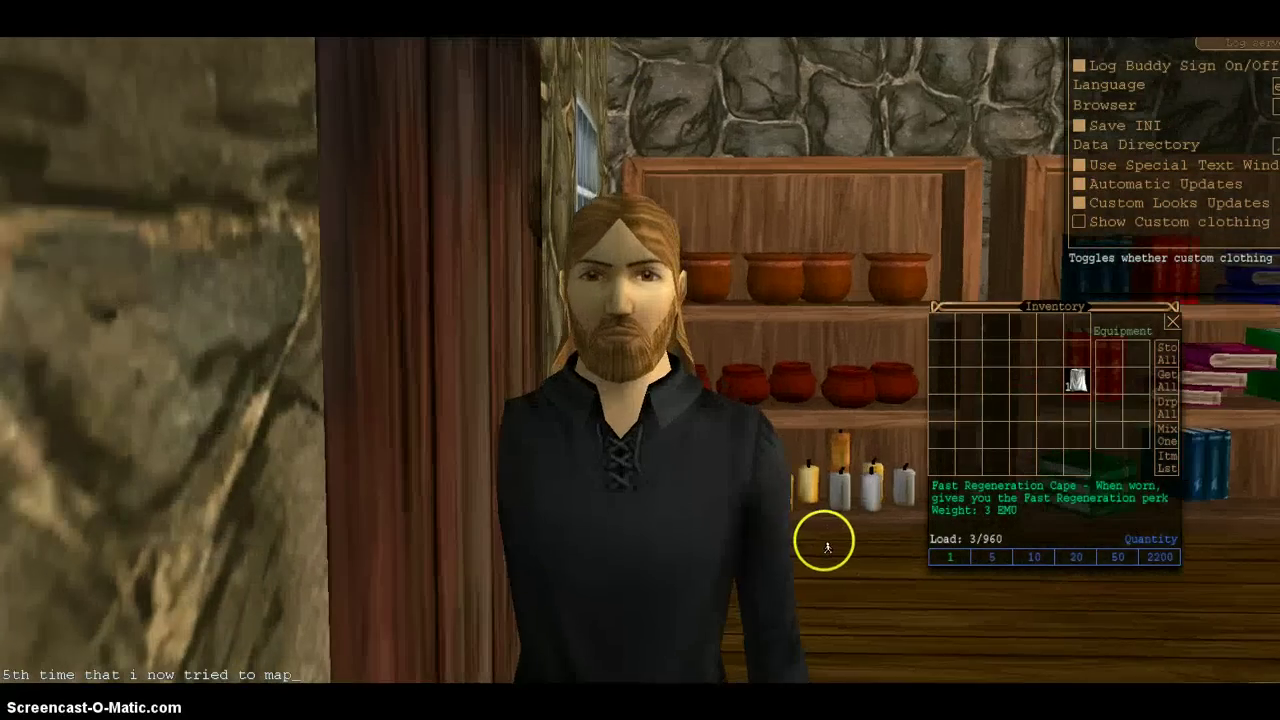
pyautogui.moveTo(791, 568); pyautogui.dragTo(573, 590)
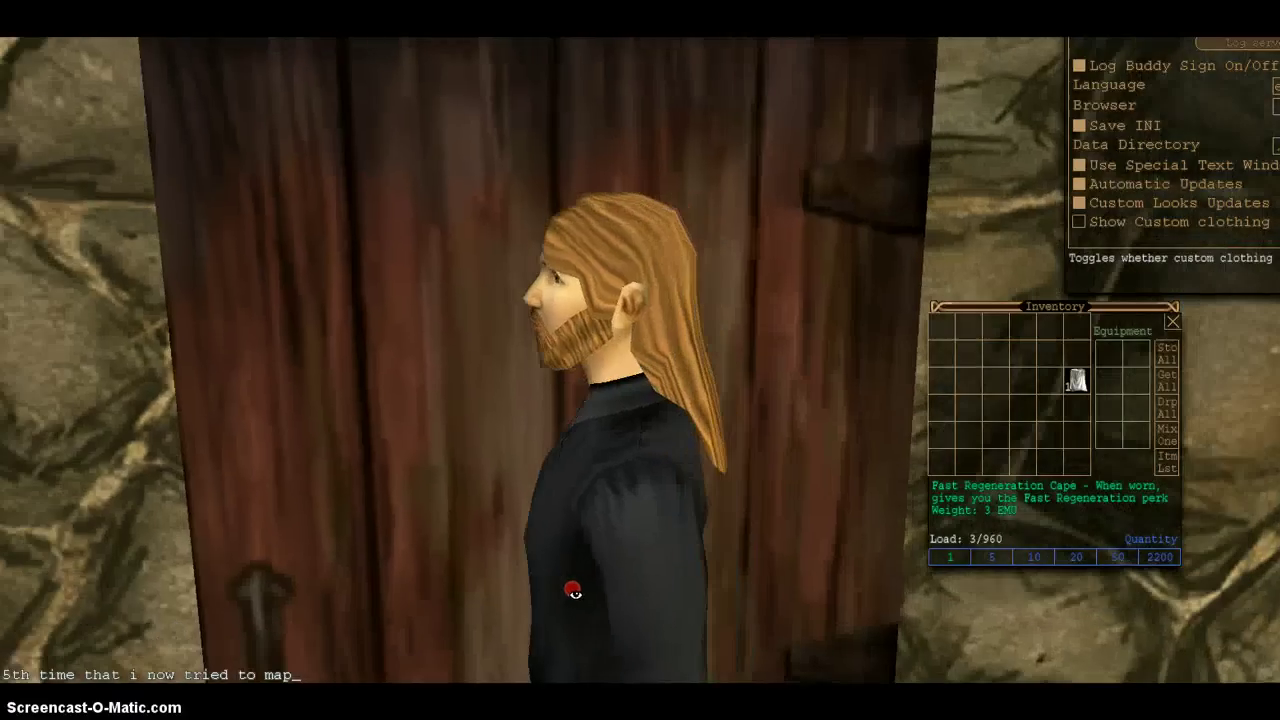
# Turn Show Custom clothing back on and walk away from the door, viewing the full custom outfit from the front.
pyautogui.click(465, 519)
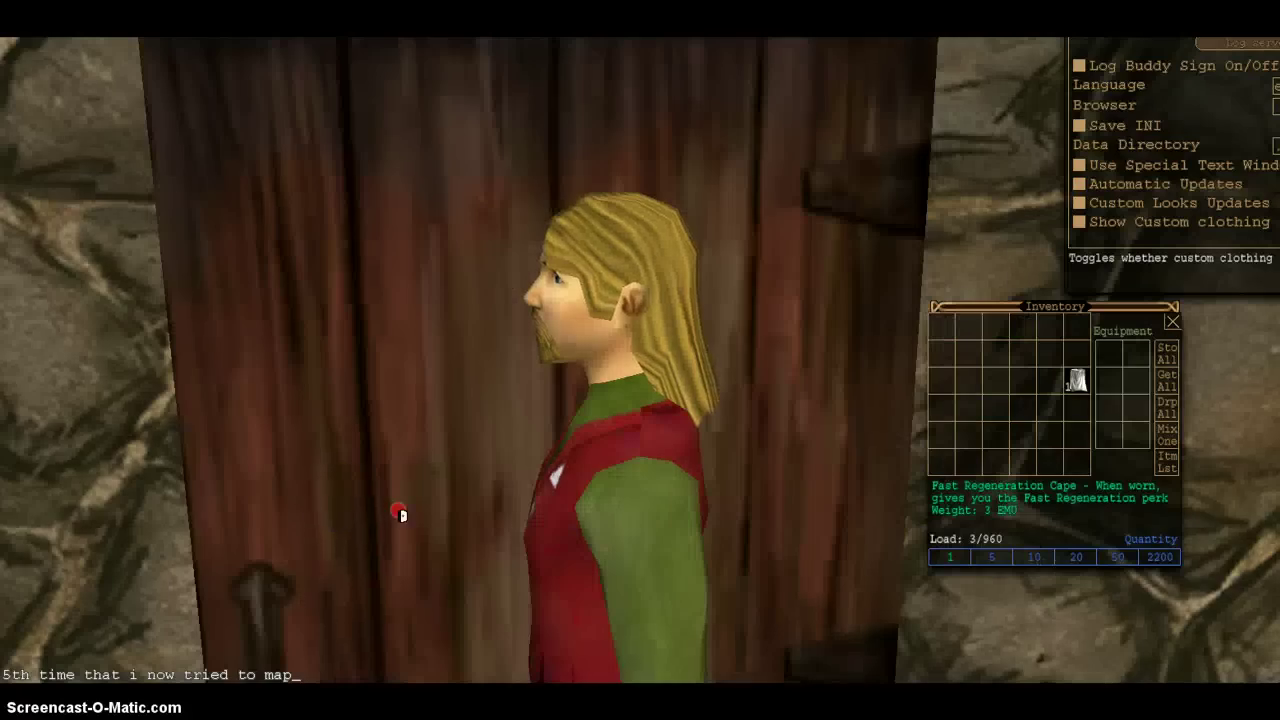
pyautogui.moveTo(398, 512); pyautogui.dragTo(613, 488)
pyautogui.scroll(-3, 822, 625)
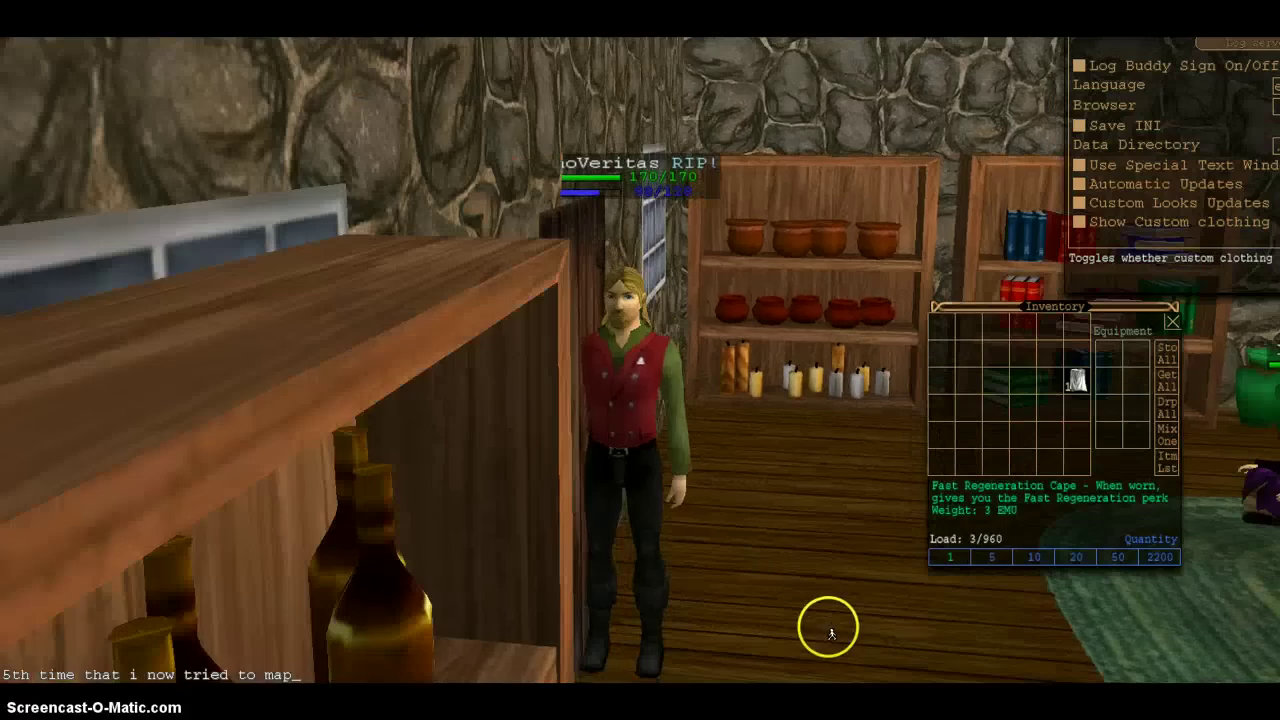
pyautogui.click(835, 600)
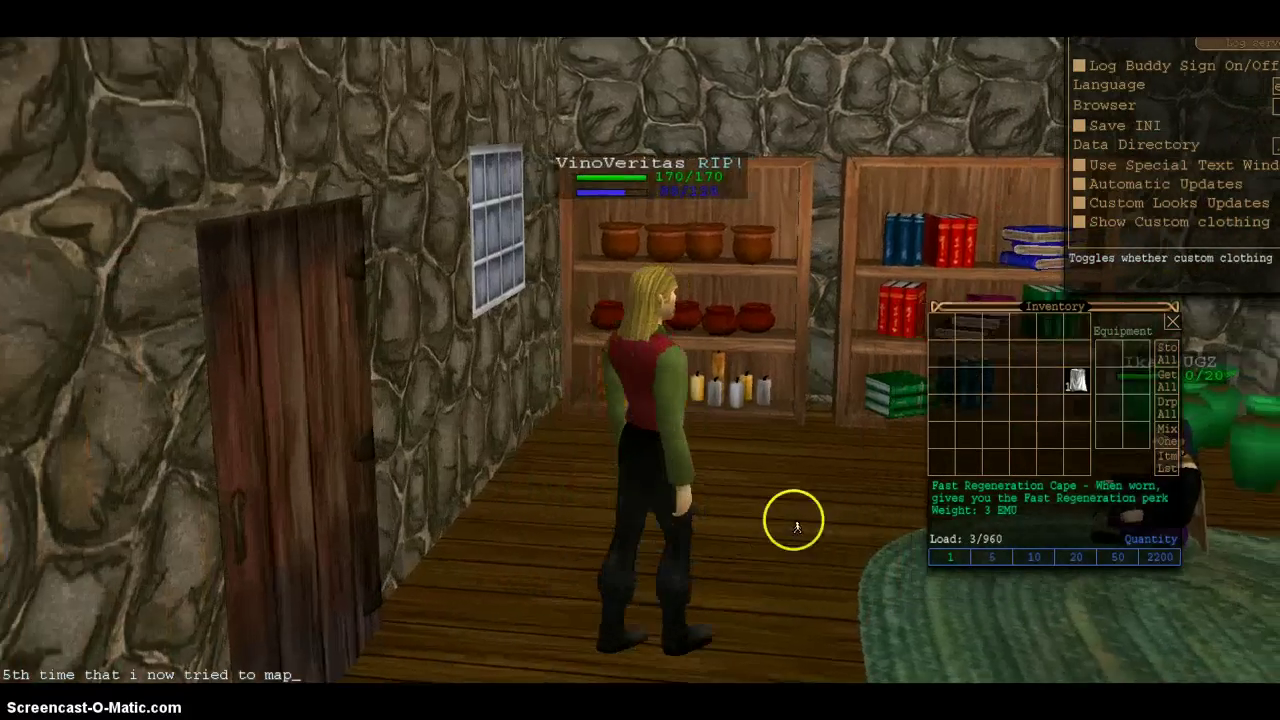
pyautogui.moveTo(795, 570)
pyautogui.mouseDown()
pyautogui.moveTo(632, 584)
pyautogui.moveTo(543, 566)
pyautogui.mouseUp()
pyautogui.press('Return')
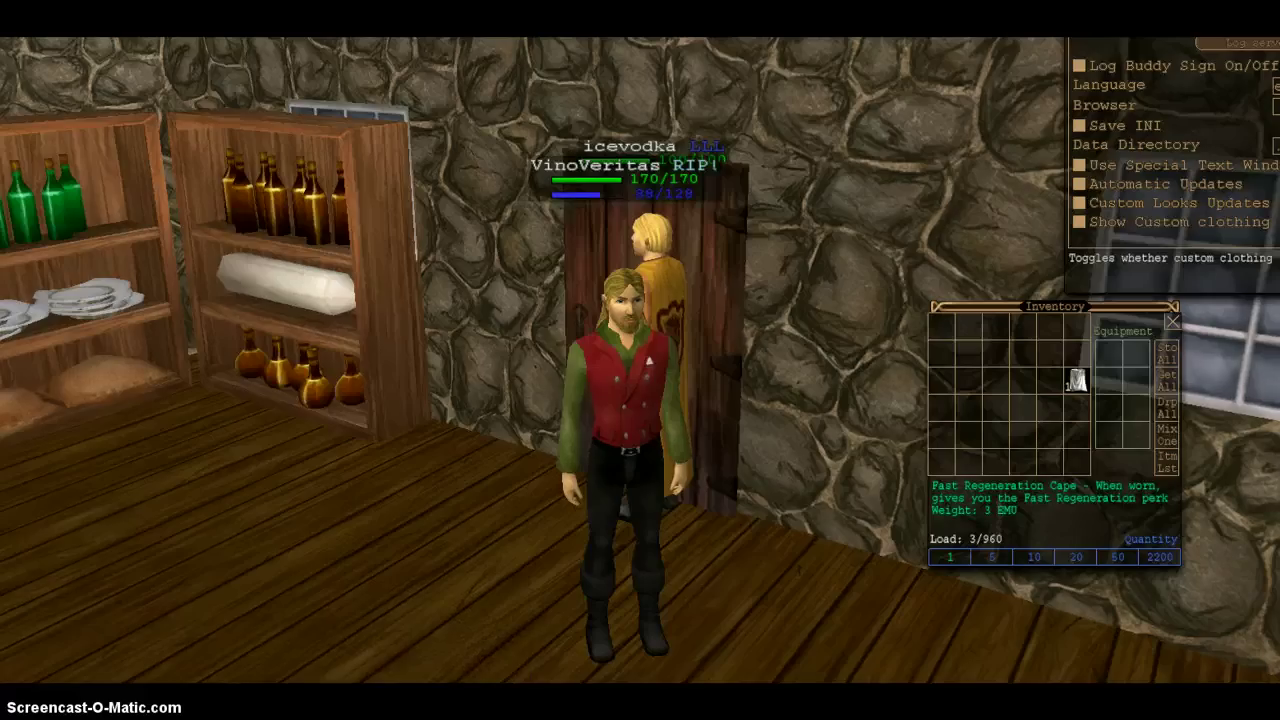
# Switch to Firefox and view the GIMP downloads page with the GIMP 2.6.11 Windows installer link.
pyautogui.moveTo(440, 712)
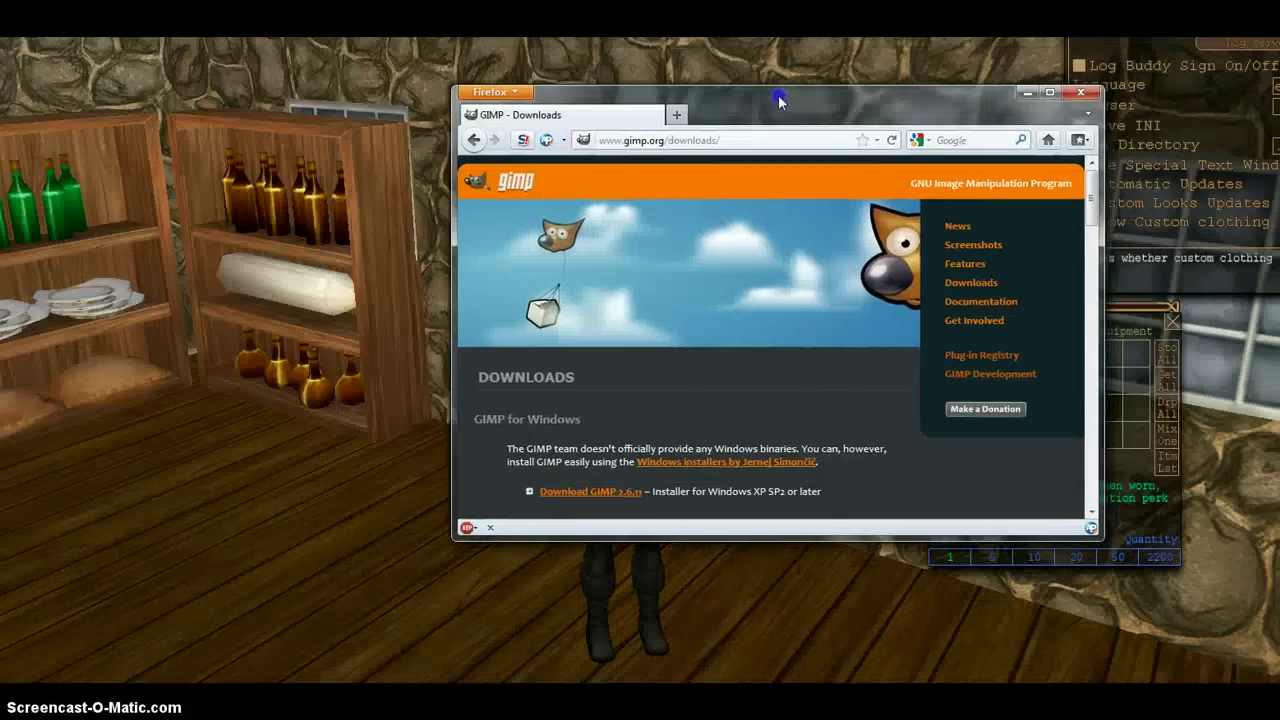
pyautogui.moveTo(779, 100); pyautogui.dragTo(776, 100)
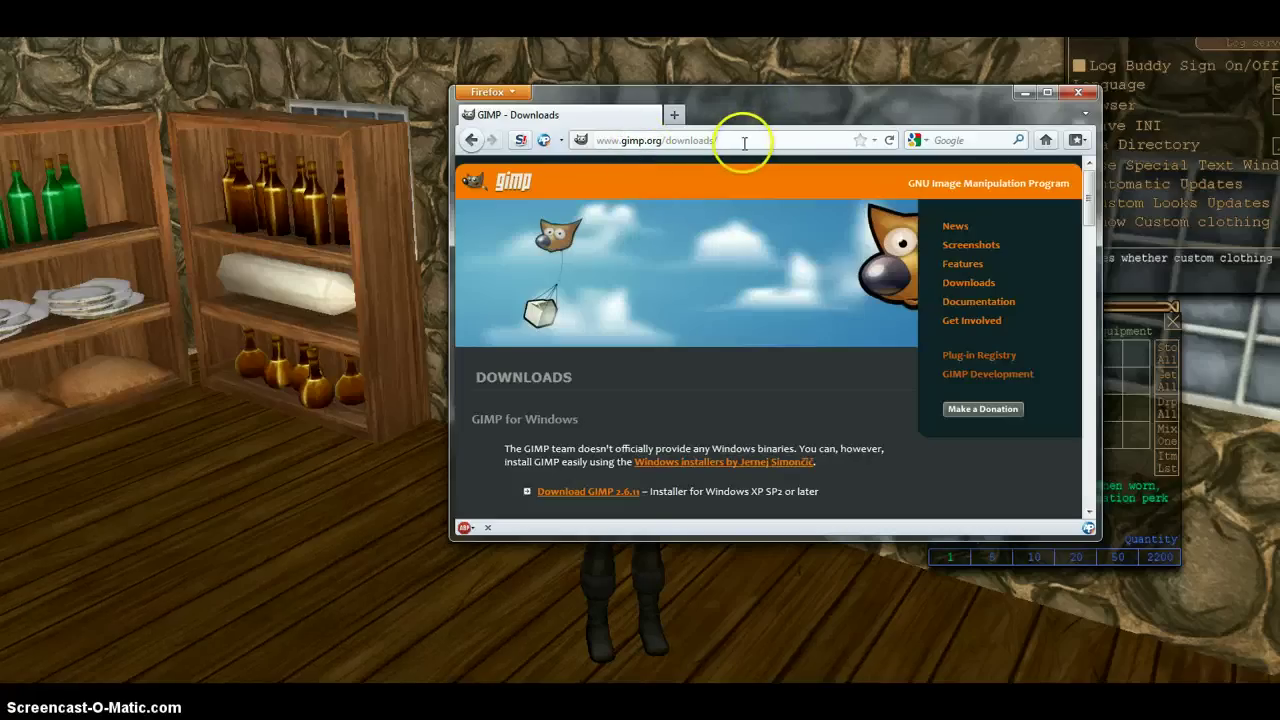
pyautogui.click(622, 500)
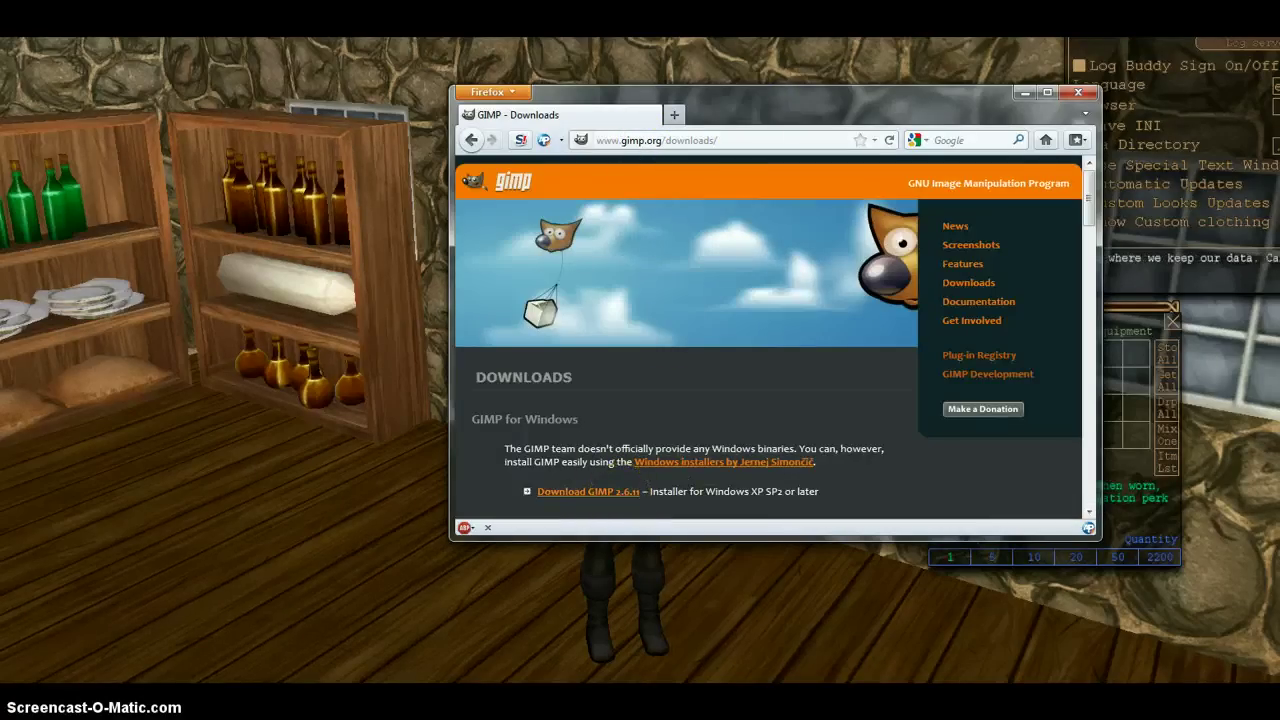
# Look through the gimp-dds plugin project page on code.google.com, and close Firefox with all its tabs.
pyautogui.moveTo(1275, 80); pyautogui.dragTo(768, 115)
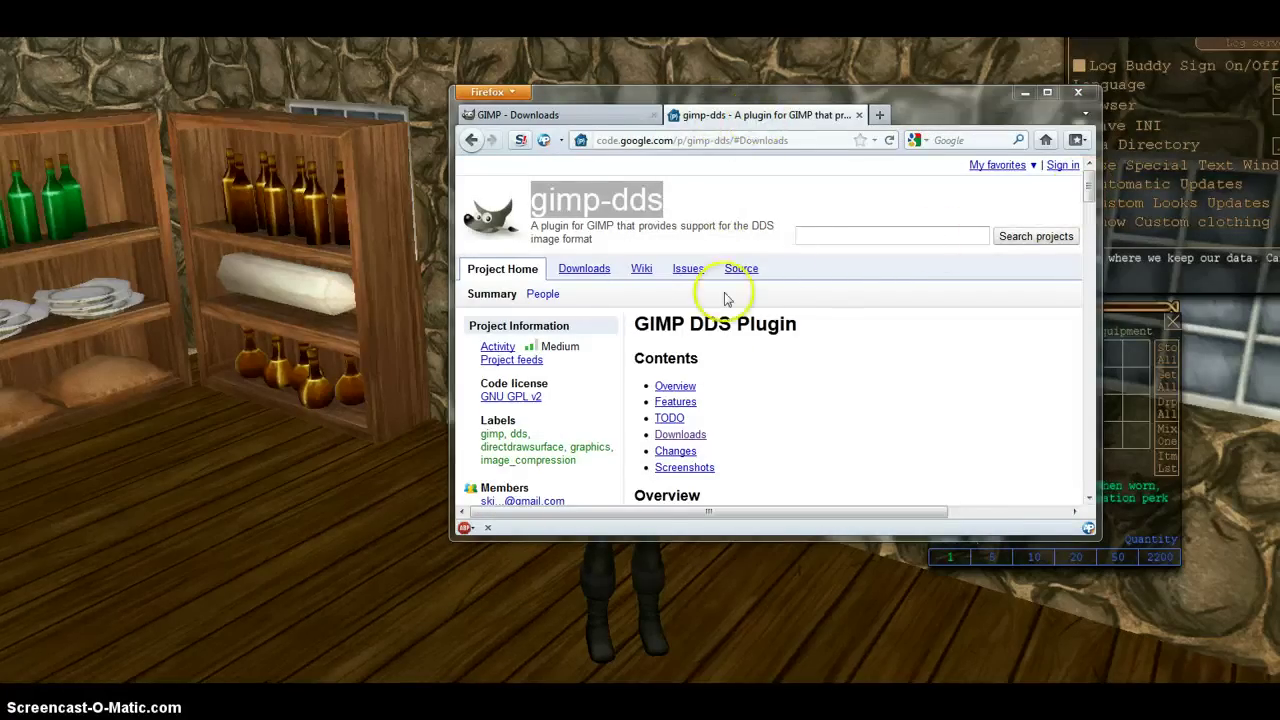
pyautogui.scroll(-3, 741, 352)
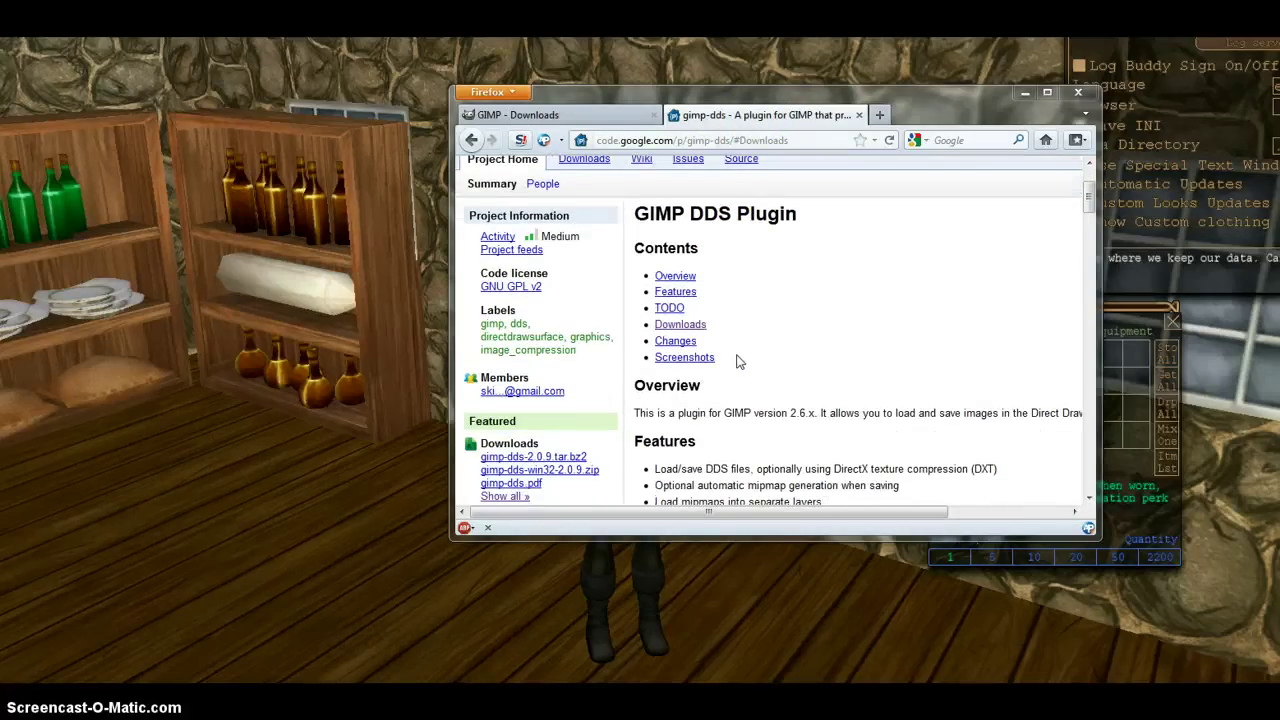
pyautogui.scroll(-5, 738, 361)
pyautogui.scroll(8, 741, 352)
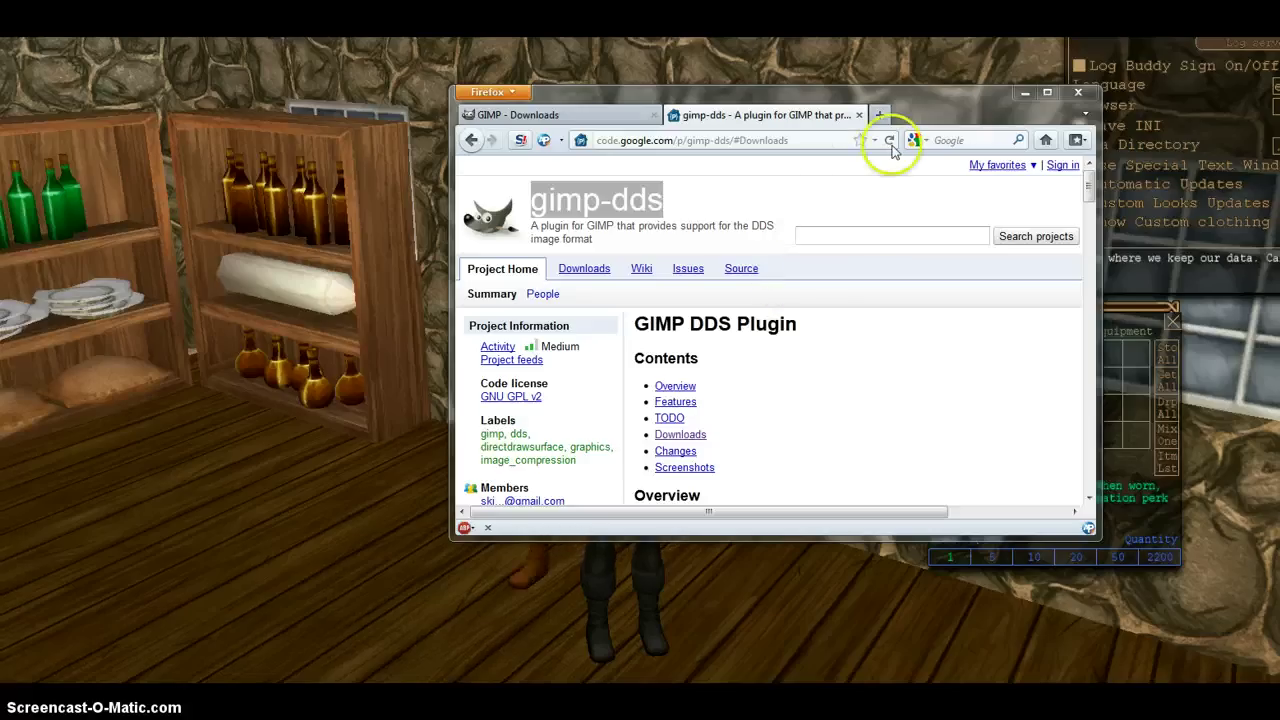
pyautogui.click(1079, 88)
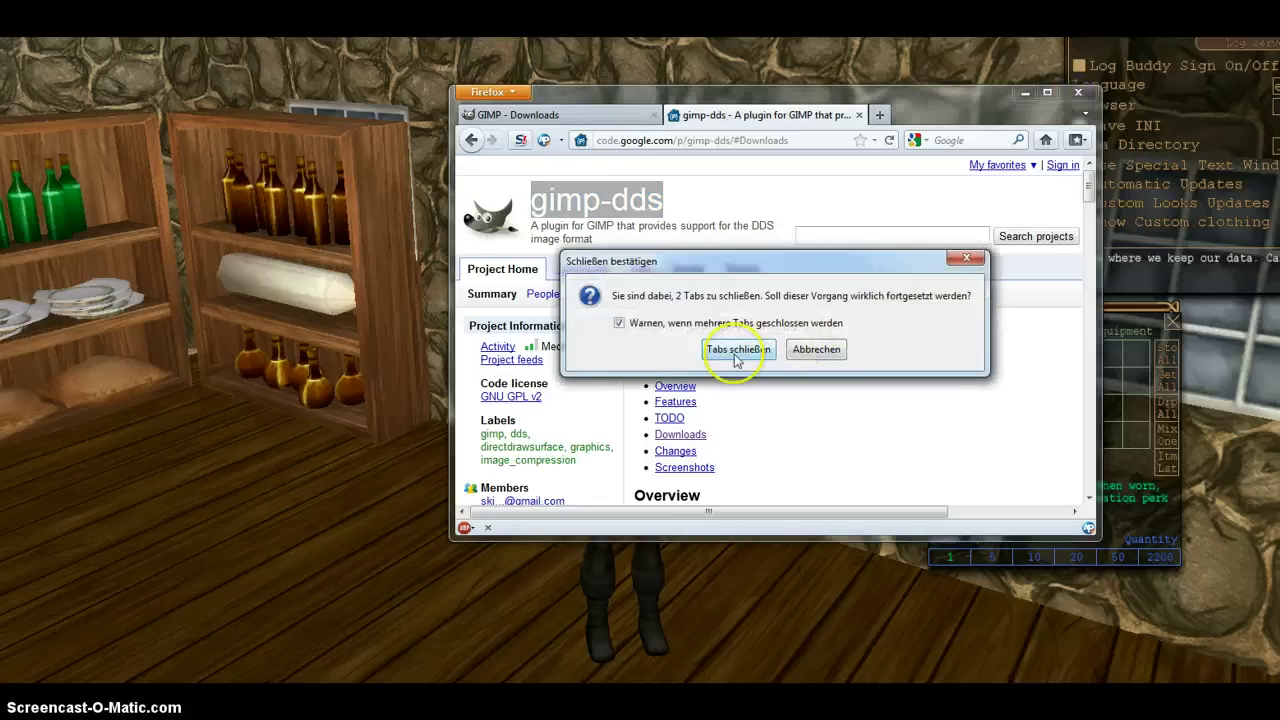
pyautogui.click(736, 350)
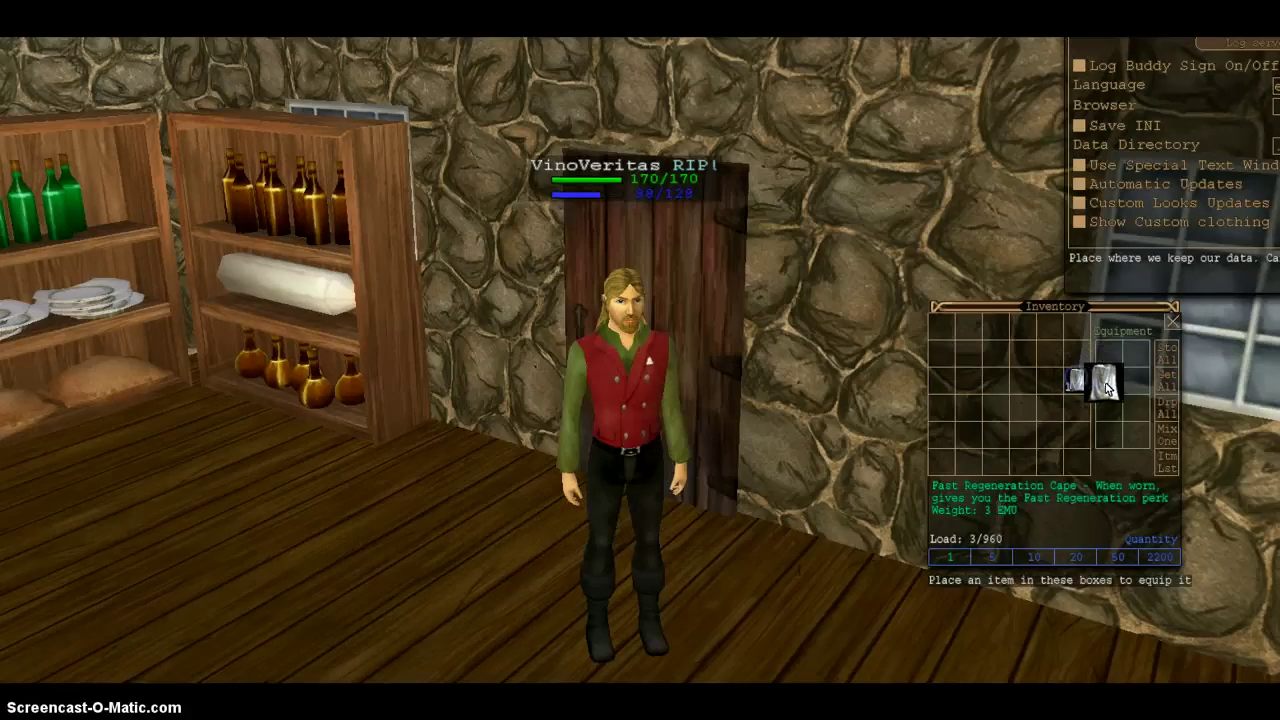
# Equip the Fast Regeneration Cape and walk the character onto the rug to view the custom rose design from behind.
pyautogui.click(1115, 387)
pyautogui.moveTo(414, 451)
pyautogui.mouseDown()
pyautogui.moveTo(509, 488)
pyautogui.moveTo(709, 487)
pyautogui.moveTo(829, 468)
pyautogui.moveTo(839, 517)
pyautogui.moveTo(845, 502)
pyautogui.mouseUp()
pyautogui.click(725, 455)
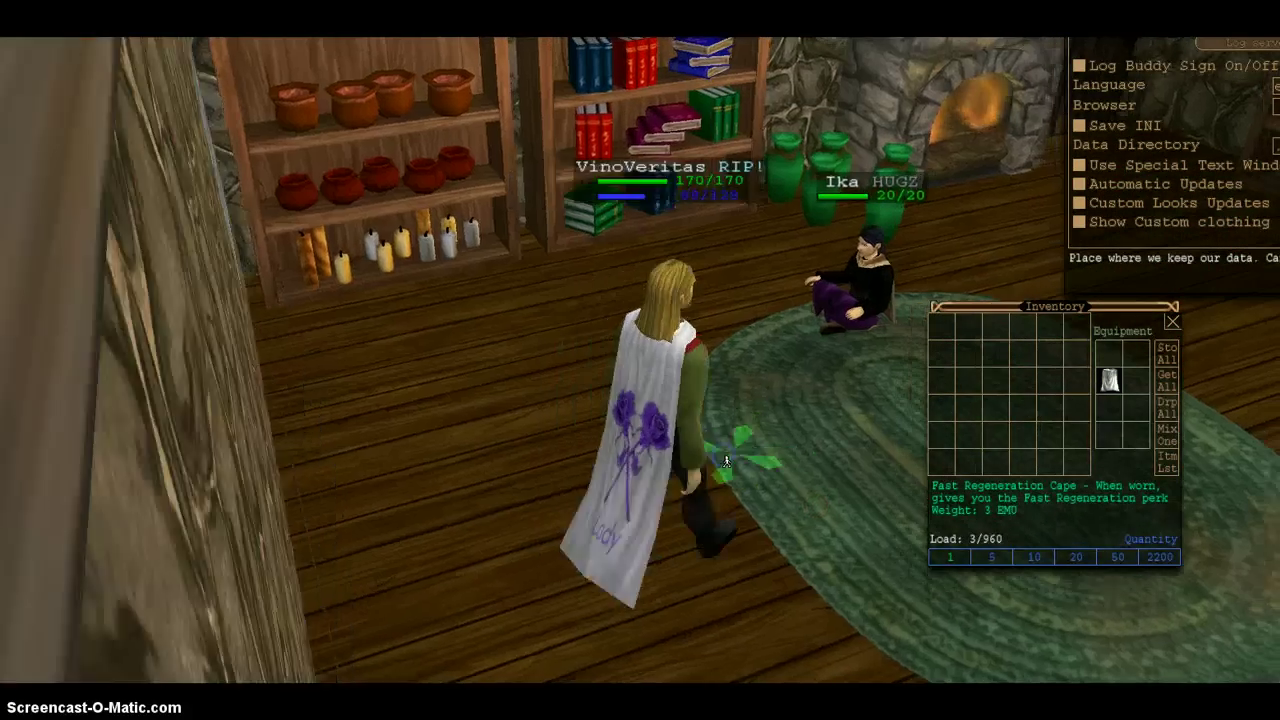
pyautogui.click(672, 463)
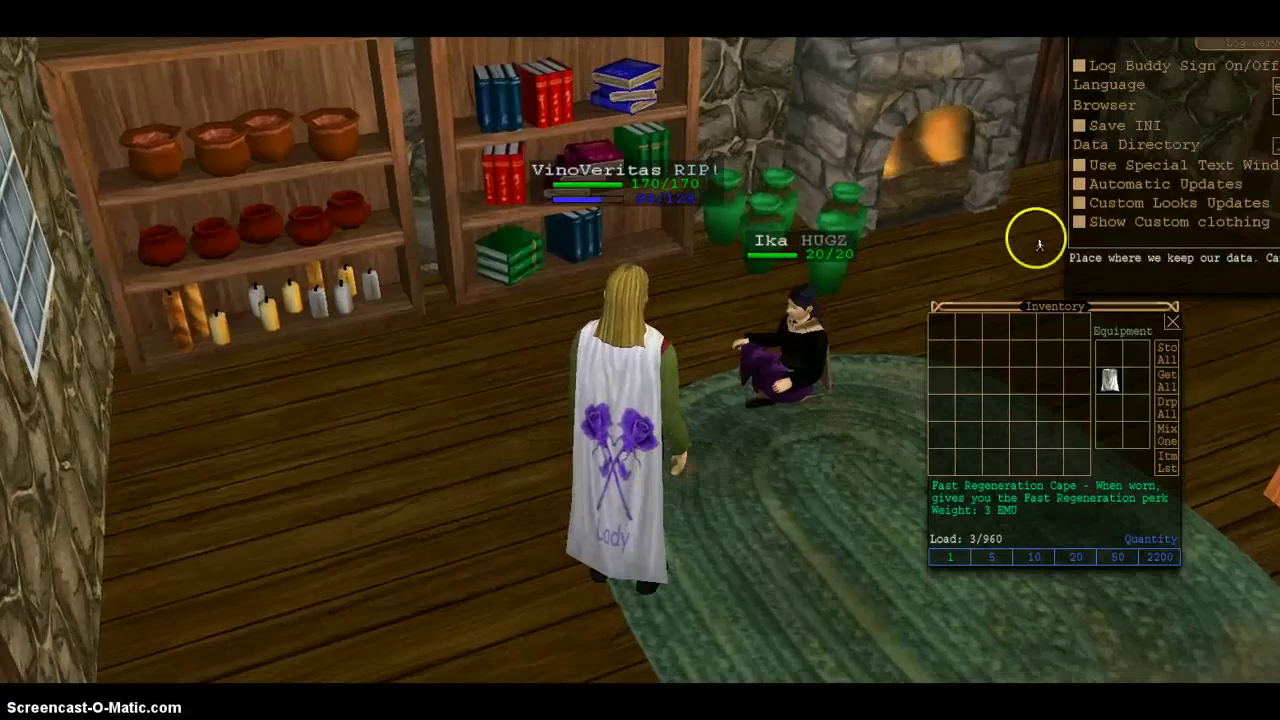
# Toggle Show Custom clothing and re-equip the Fast Regeneration Cape to display its plain white version over the custom outfit.
pyautogui.click(1081, 222)
pyautogui.click(1109, 380)
pyautogui.click(1074, 385)
pyautogui.click(1072, 384)
pyautogui.click(1108, 380)
pyautogui.click(1082, 393)
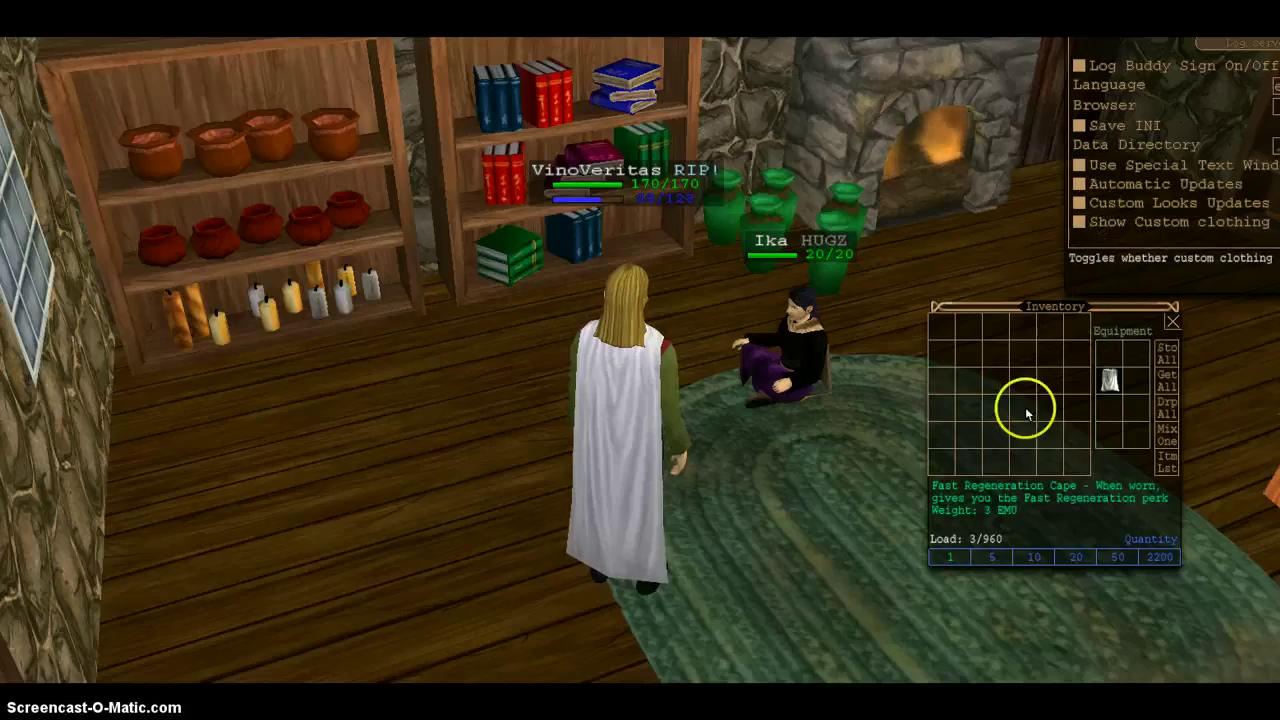
# Switch to GIMP and close the cape1_white.dds image window.
pyautogui.moveTo(435, 712)
pyautogui.click(449, 677)
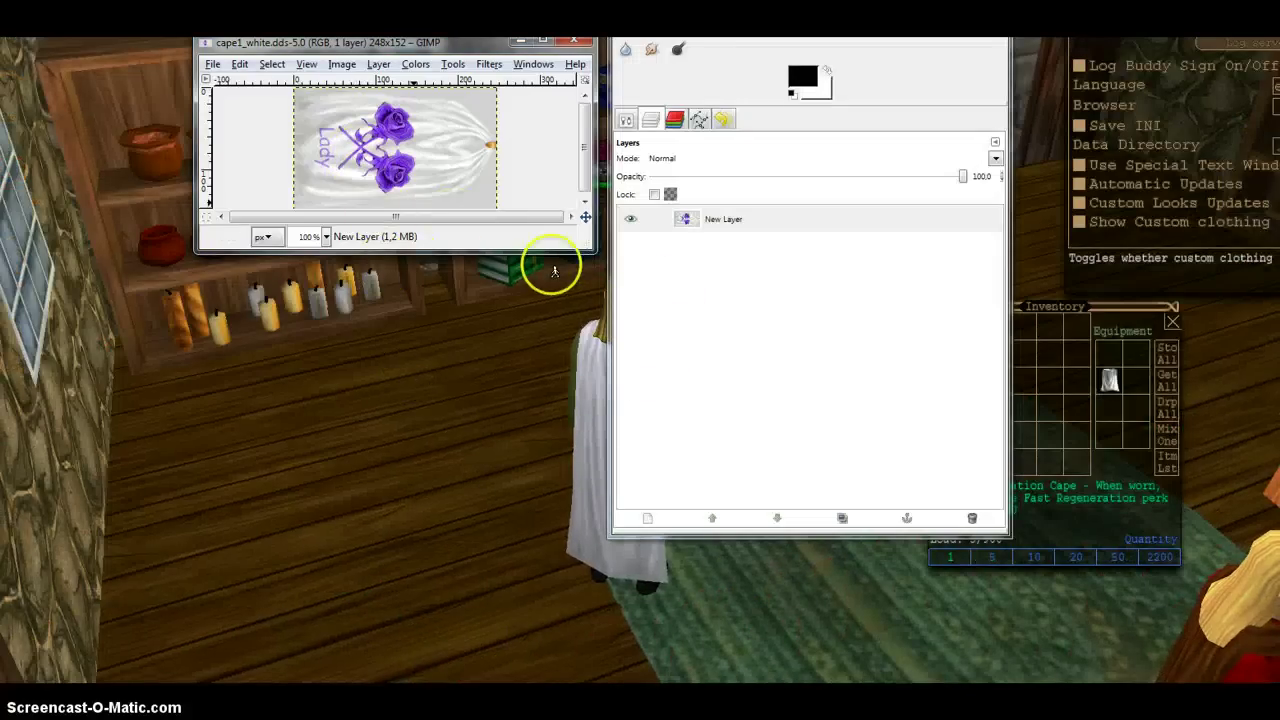
pyautogui.click(578, 43)
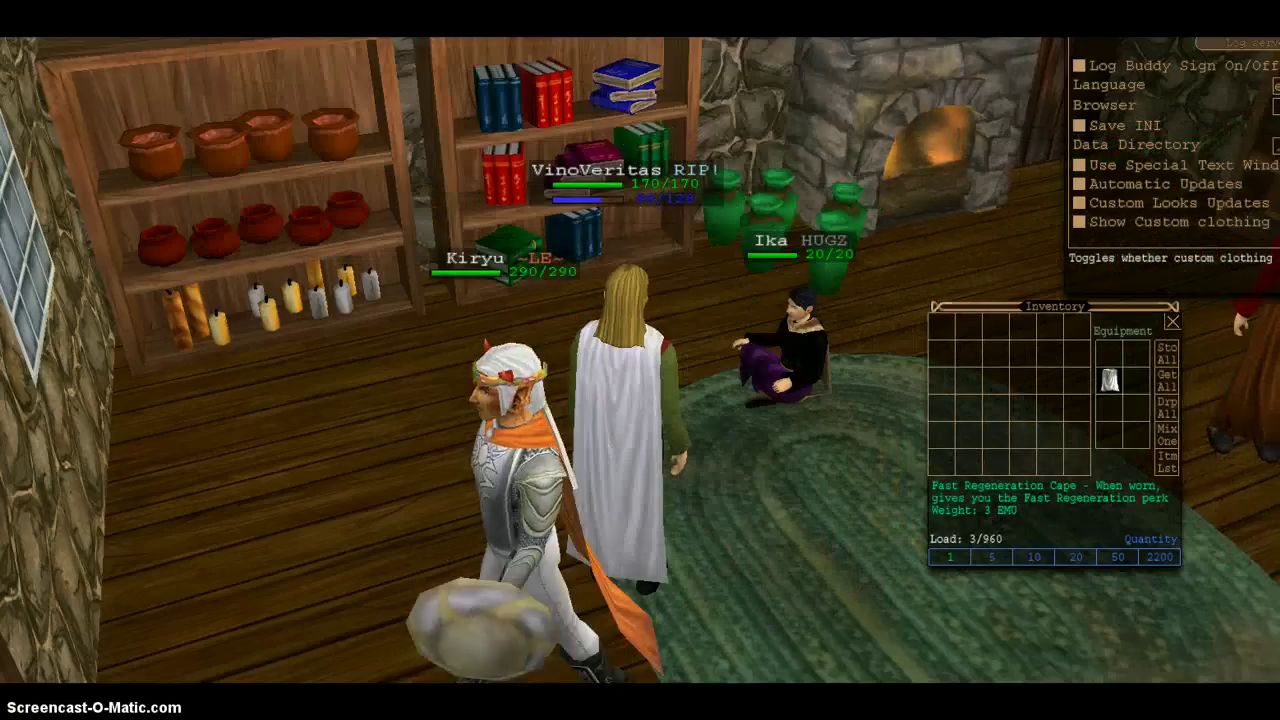
# Bring up the lady.xcf image in GIMP, move its window clear of the Layers dock and set its zoom to 100%.
pyautogui.click(458, 700)
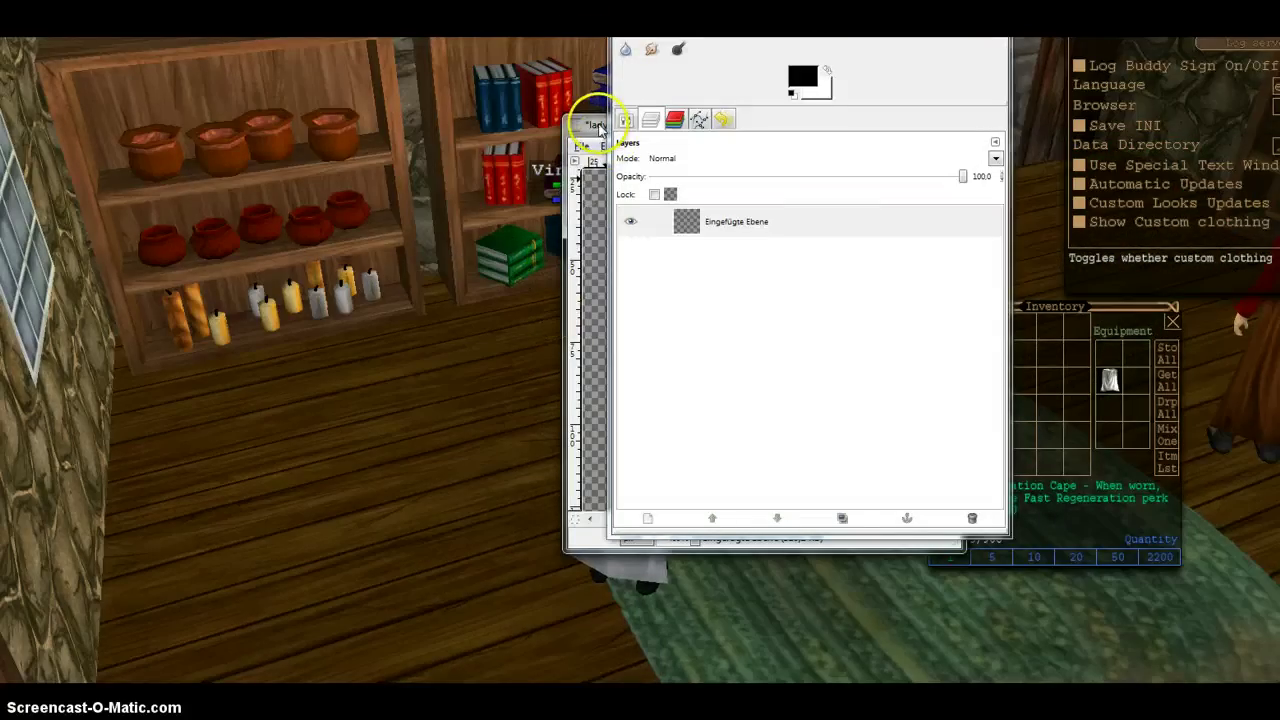
pyautogui.moveTo(598, 128); pyautogui.dragTo(163, 173)
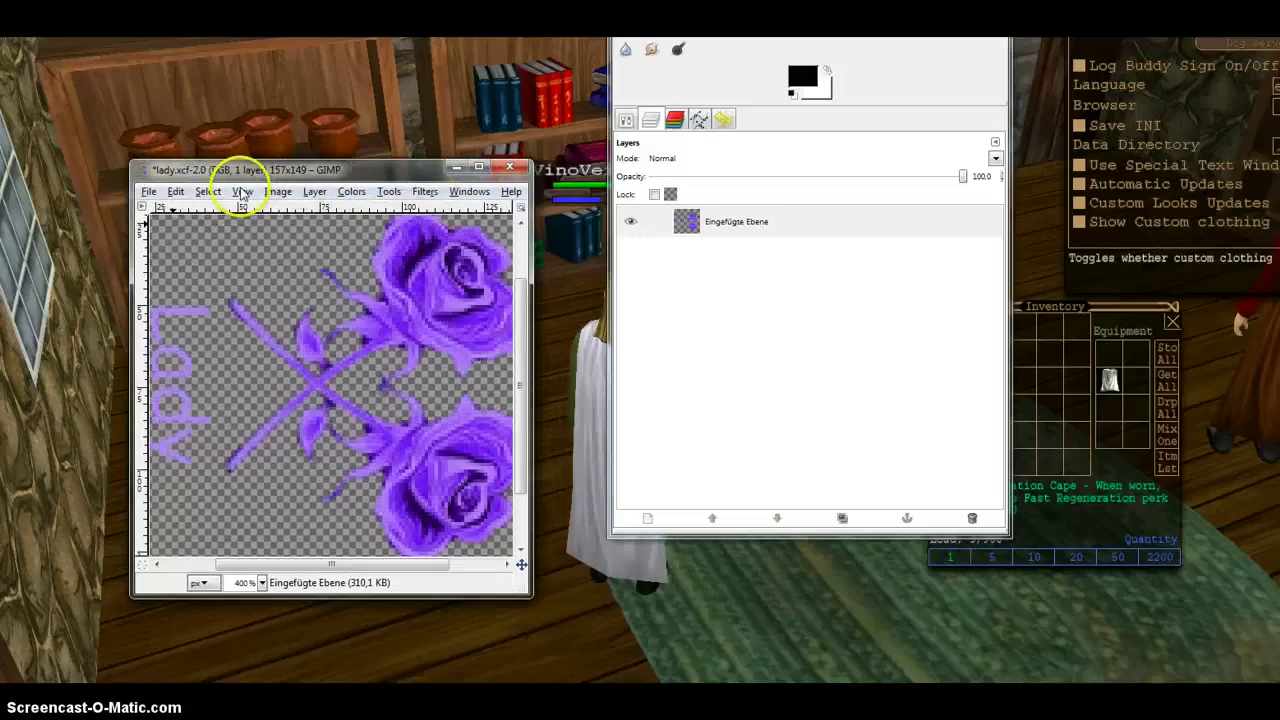
pyautogui.click(208, 191)
pyautogui.moveTo(242, 191)
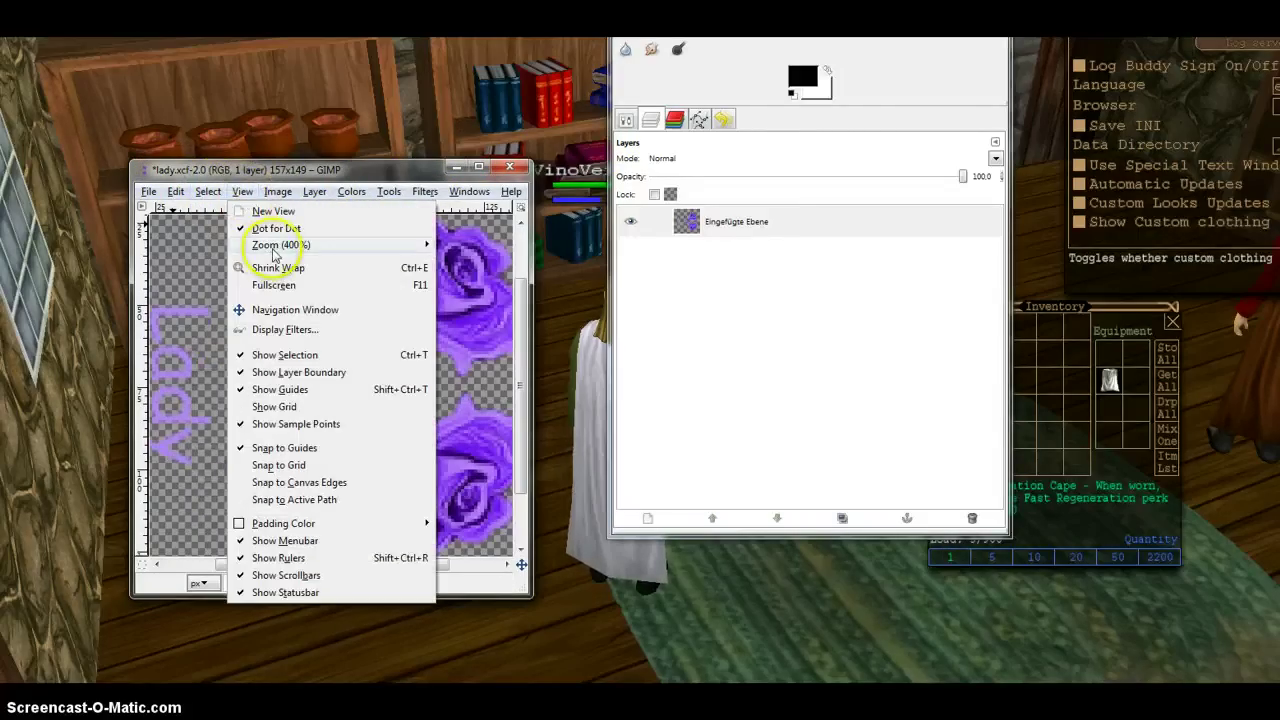
pyautogui.moveTo(275, 250)
pyautogui.click(490, 406)
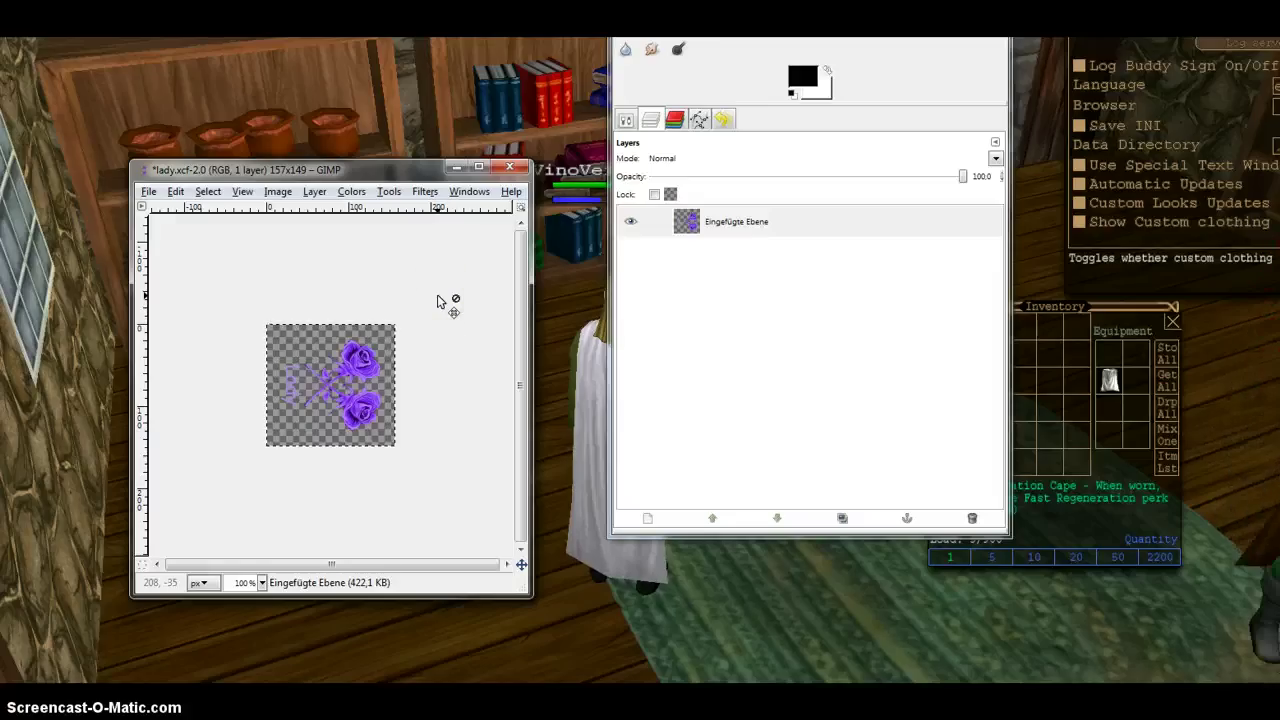
# Start opening another image and browse to the texture folder inside Eternal Lands under Program Files (x86).
pyautogui.click(149, 192)
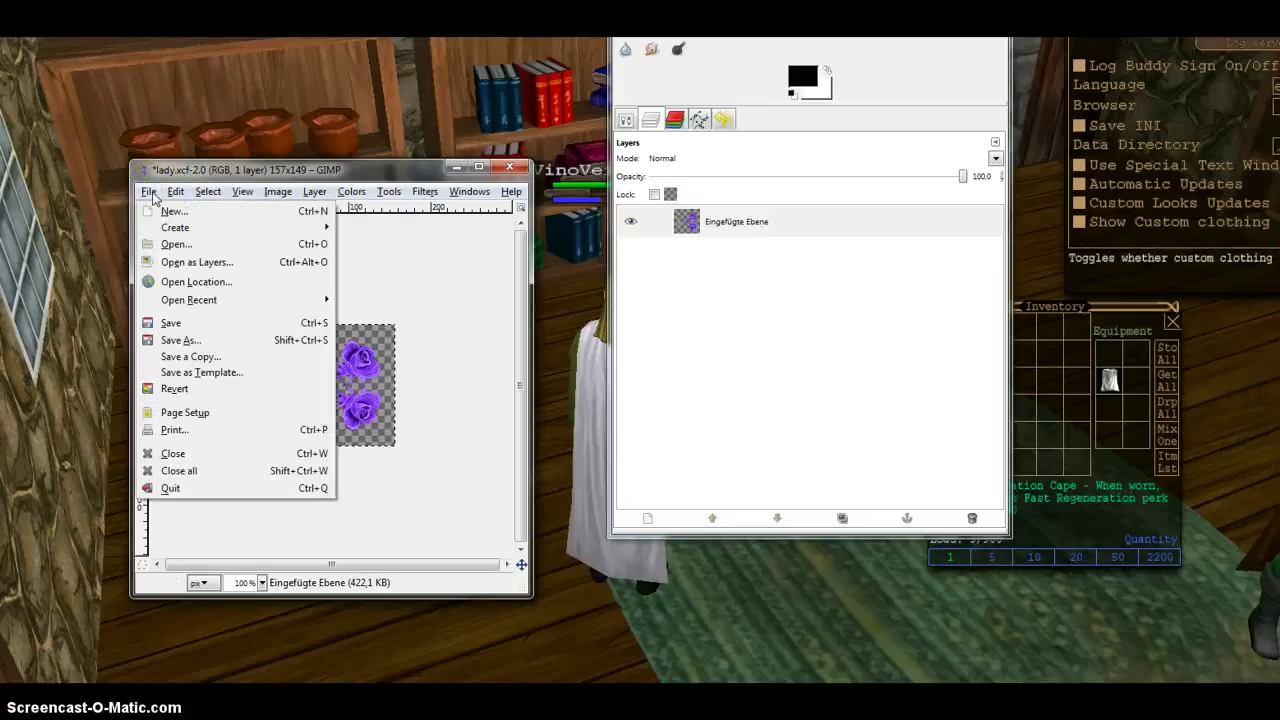
pyautogui.click(178, 246)
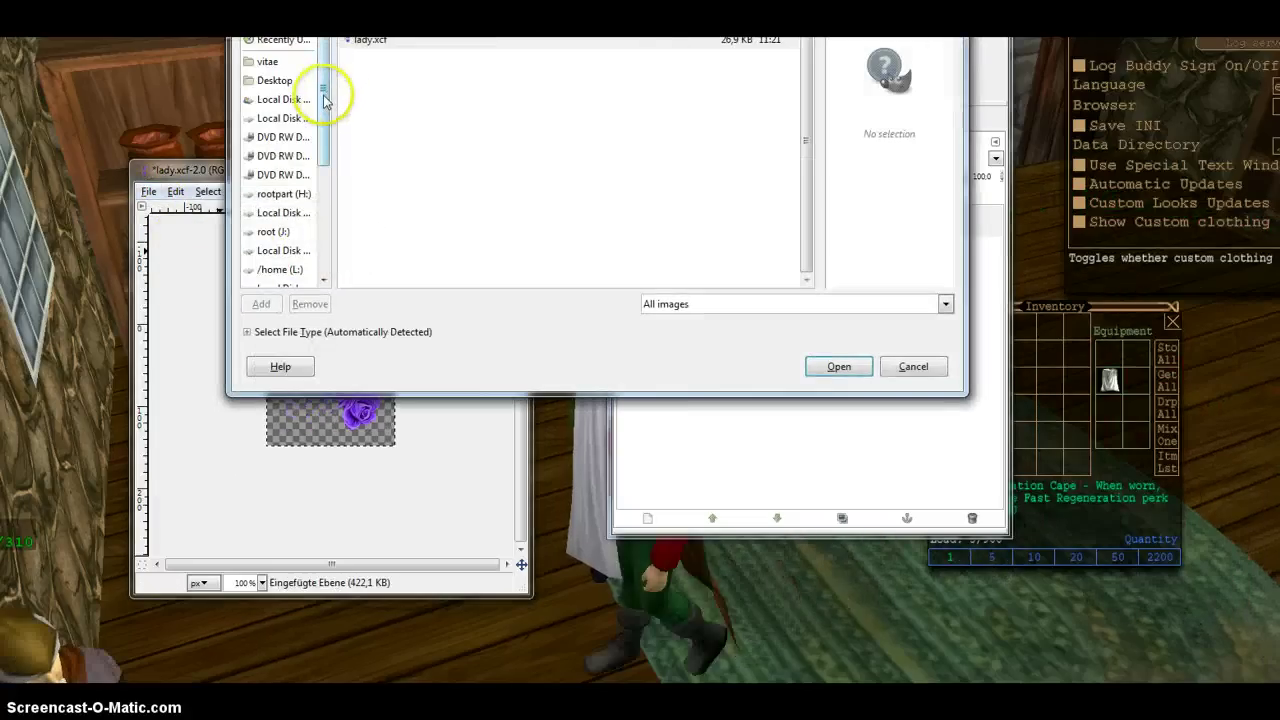
pyautogui.moveTo(325, 97); pyautogui.dragTo(329, 71)
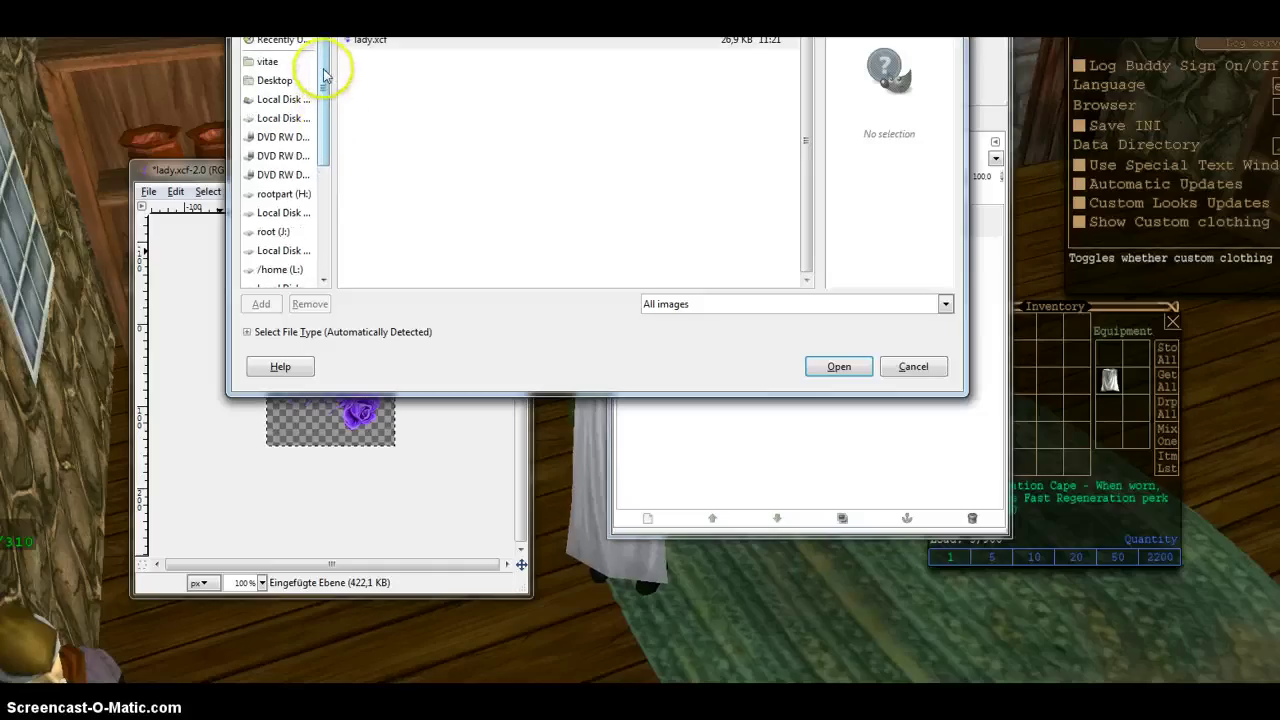
pyautogui.click(271, 101)
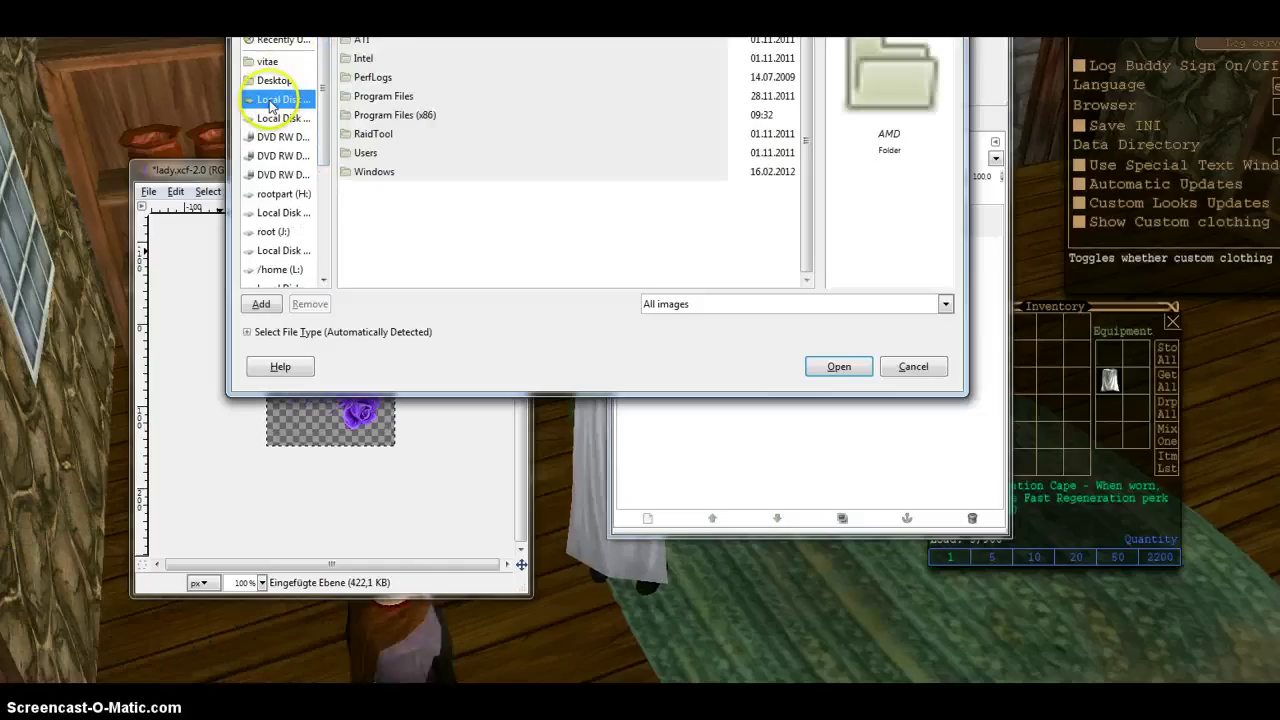
pyautogui.click(393, 97)
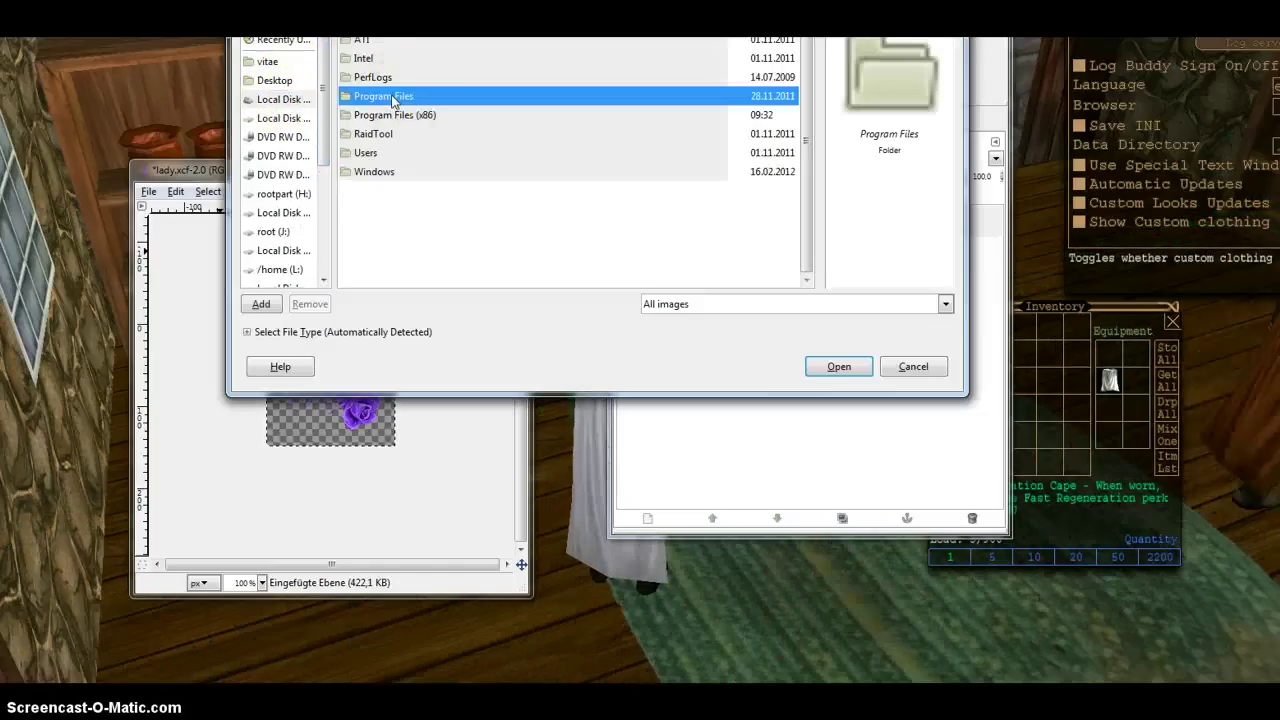
pyautogui.doubleClick(393, 97)
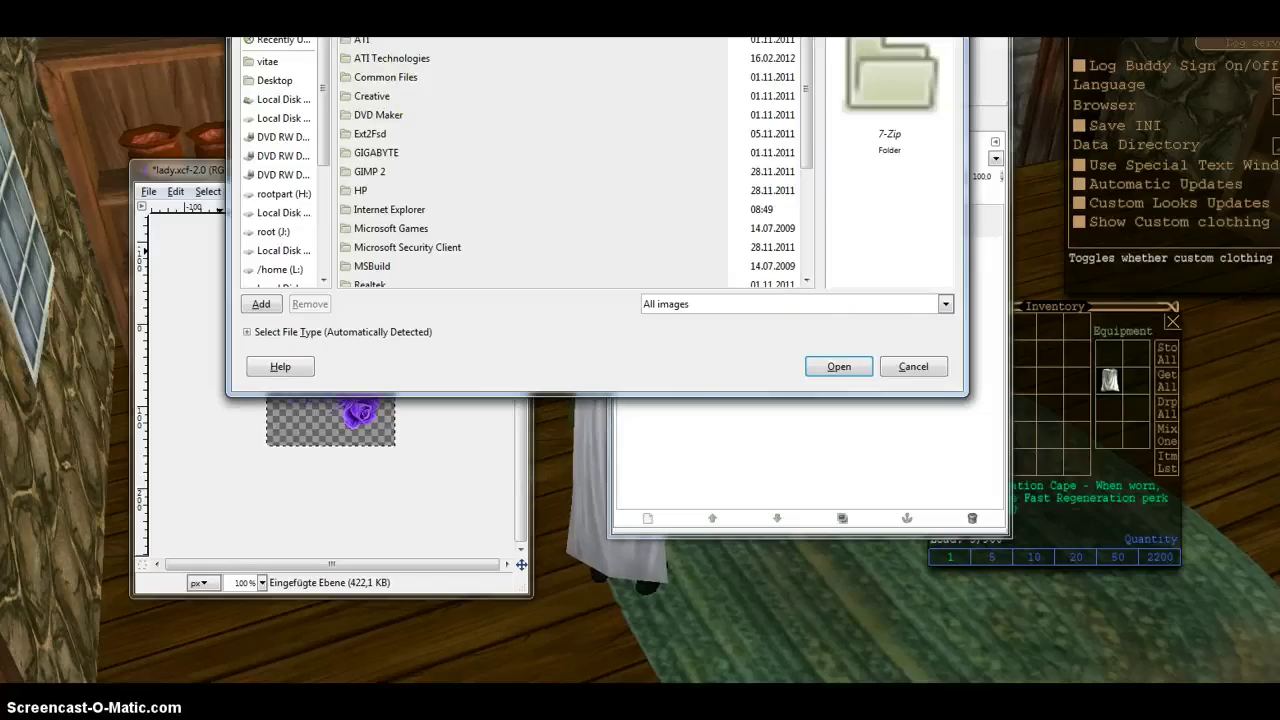
pyautogui.press('BackSpace')
pyautogui.doubleClick(409, 115)
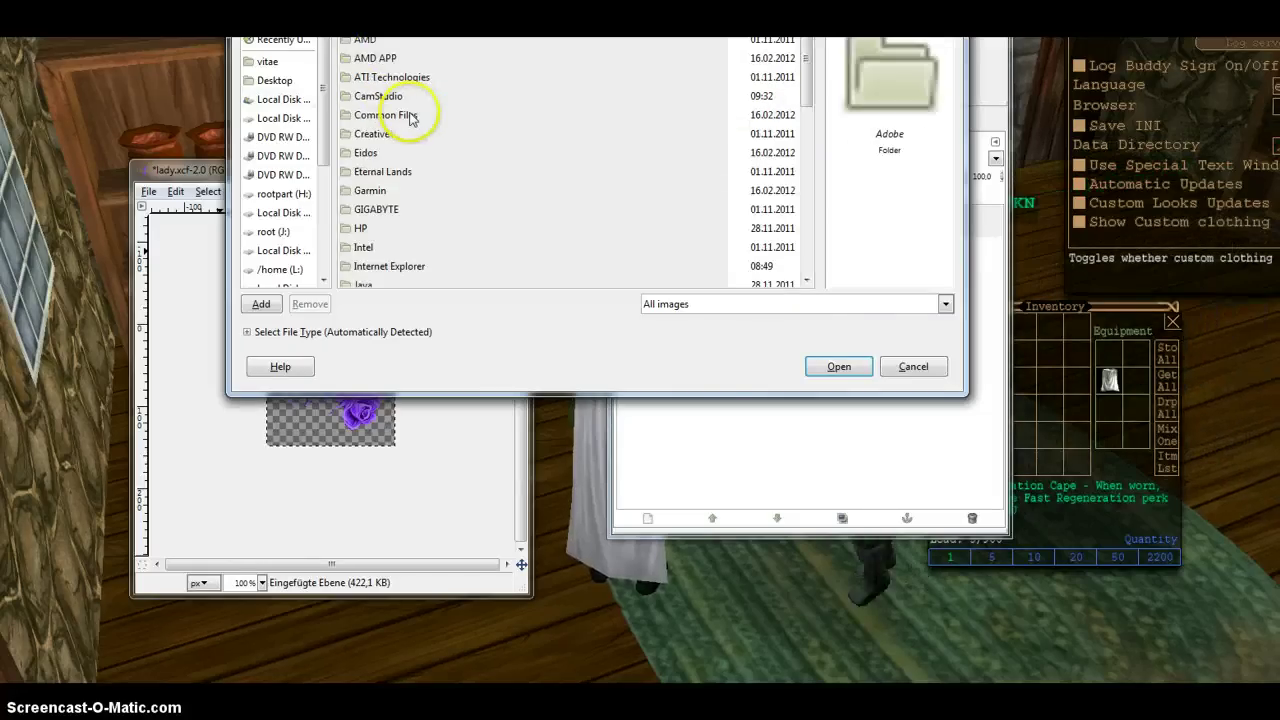
pyautogui.doubleClick(378, 175)
pyautogui.doubleClick(377, 155)
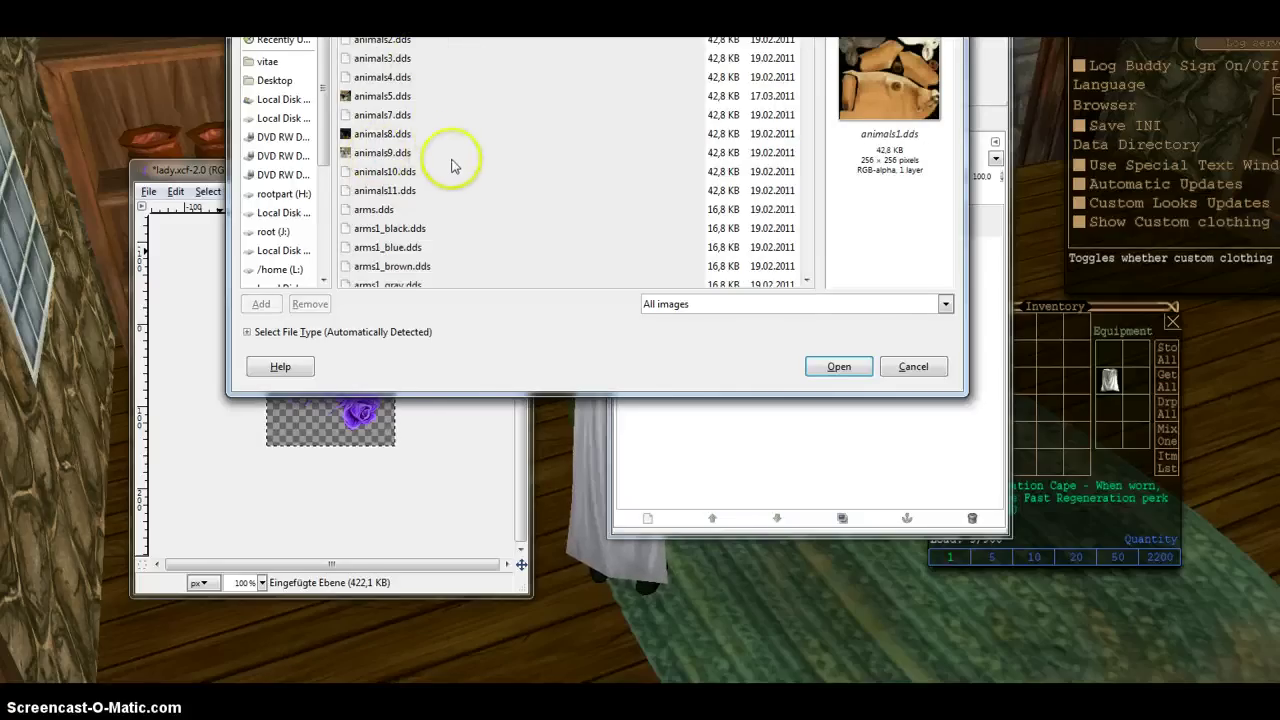
# Find and load cape1_white.dds without mipmaps, then move its window down so it overlaps the lady.xcf window.
pyautogui.write('cype')
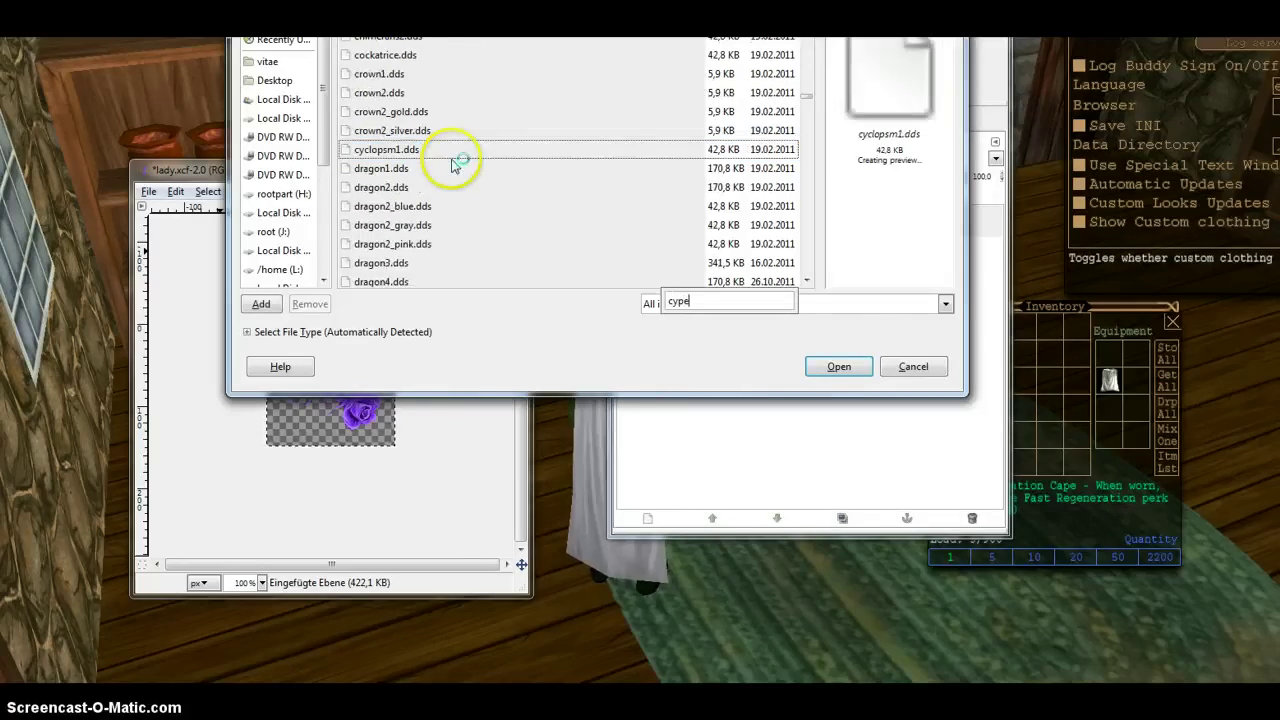
pyautogui.write('1')
pyautogui.press('BackSpace')
pyautogui.press('BackSpace')
pyautogui.press('BackSpace')
pyautogui.write('a')
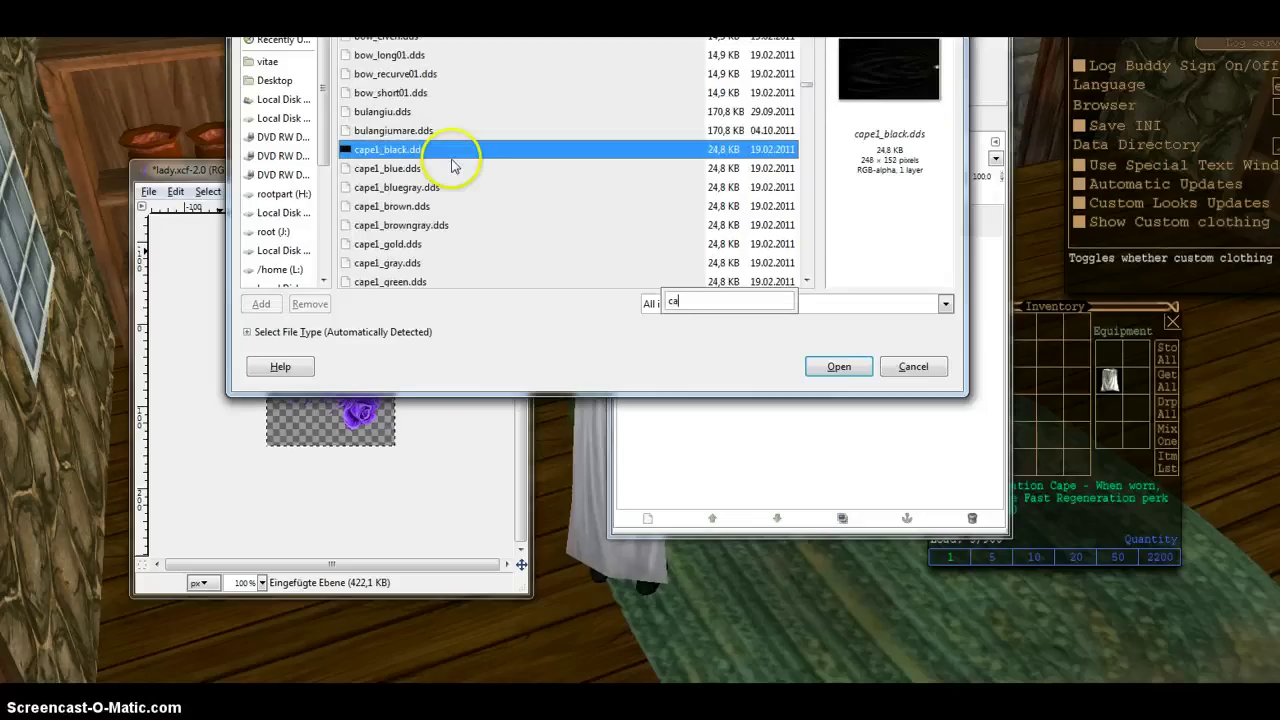
pyautogui.write('pe1_whi')
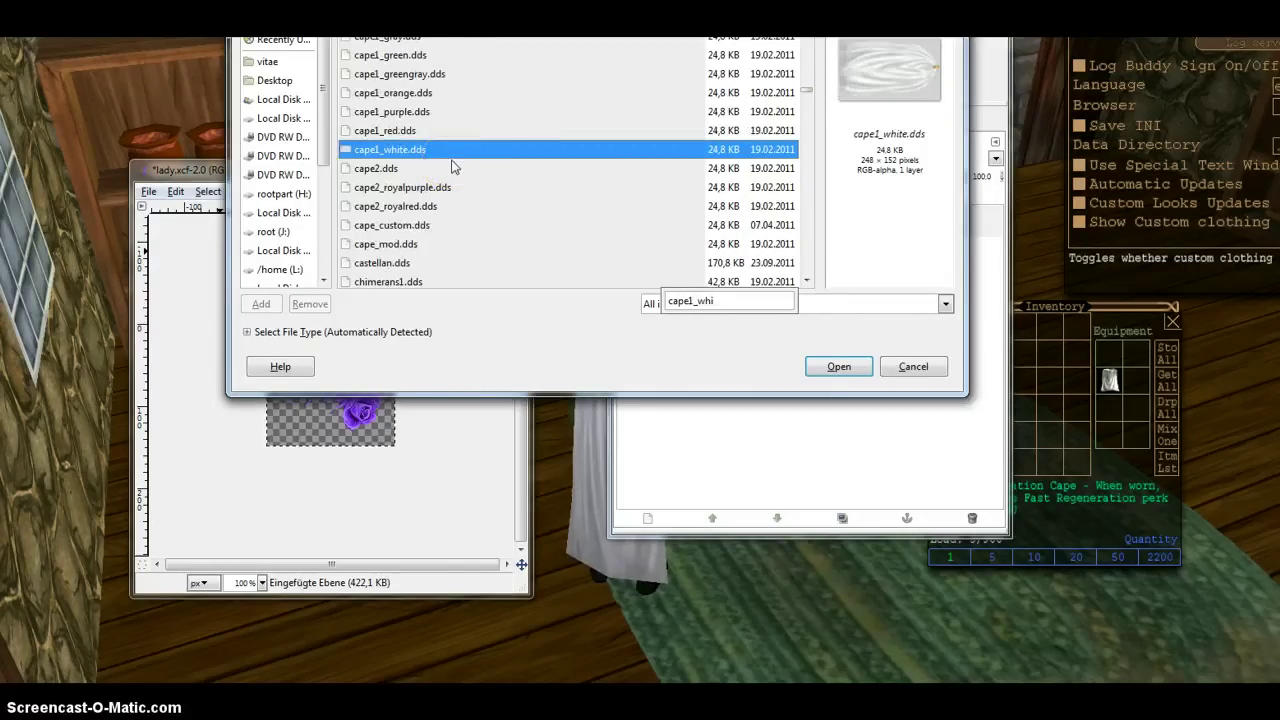
pyautogui.click(838, 367)
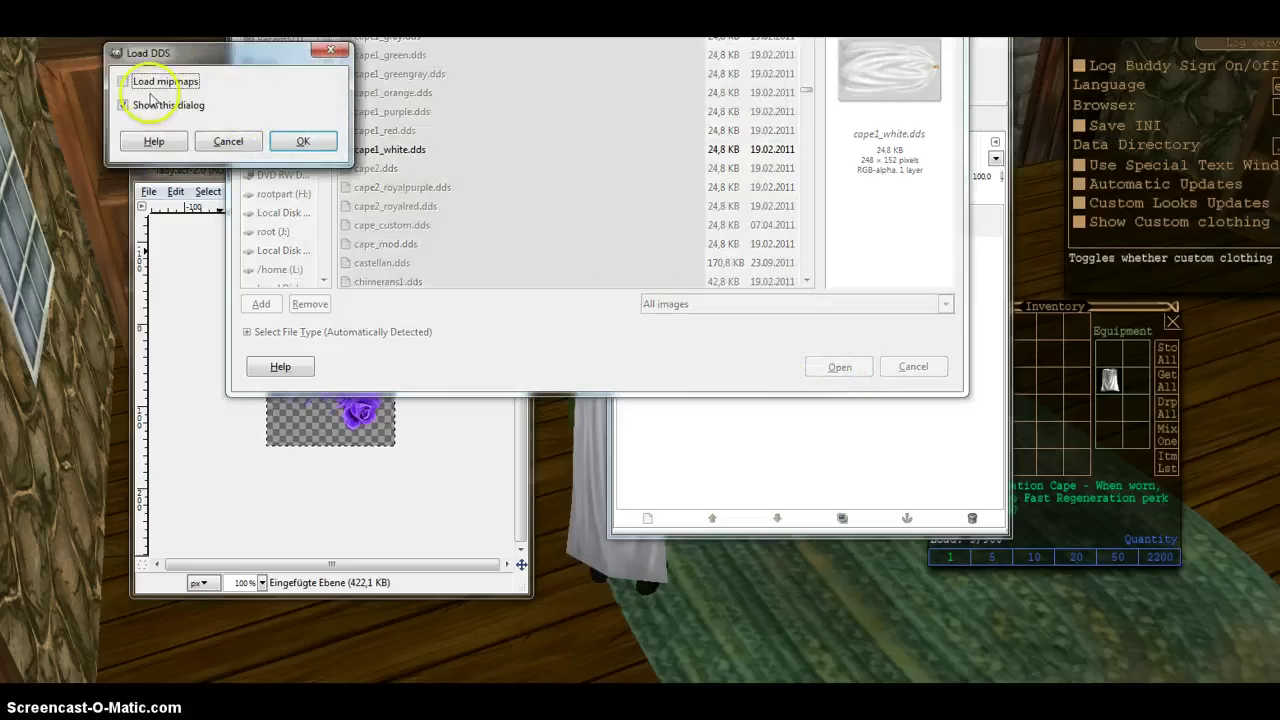
pyautogui.click(172, 82)
pyautogui.click(294, 142)
pyautogui.click(305, 146)
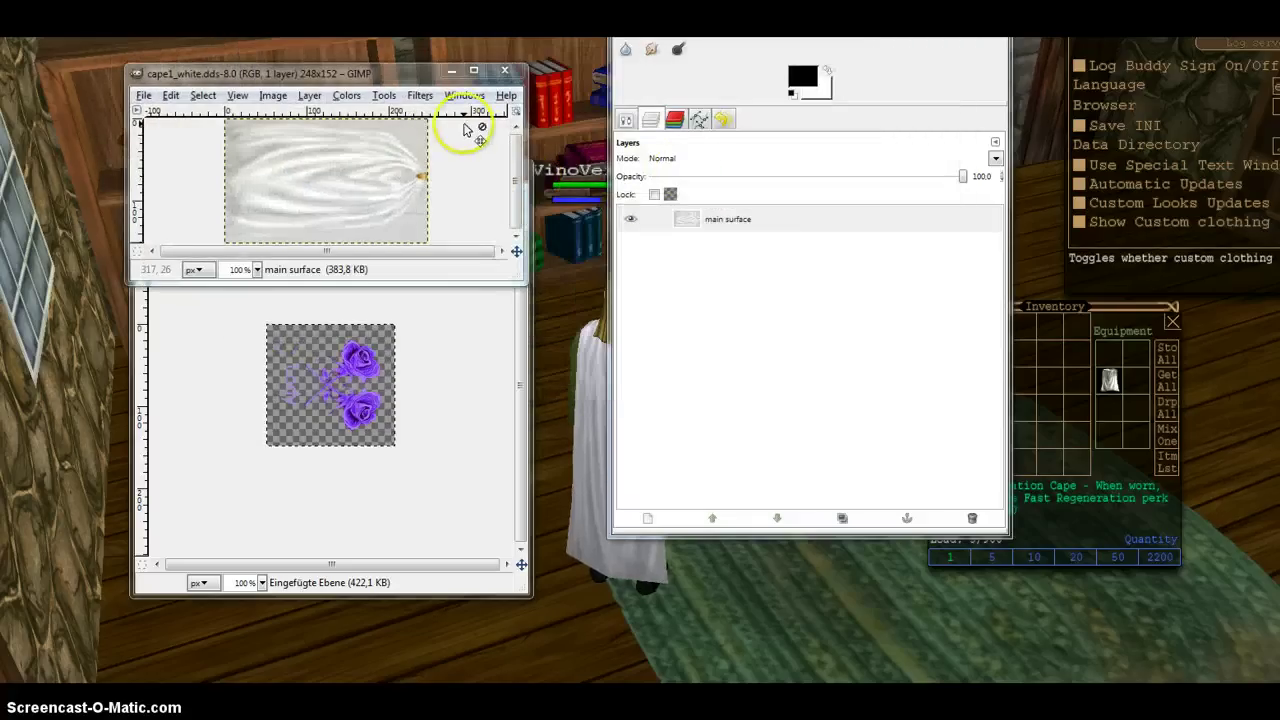
pyautogui.moveTo(390, 70); pyautogui.dragTo(418, 243)
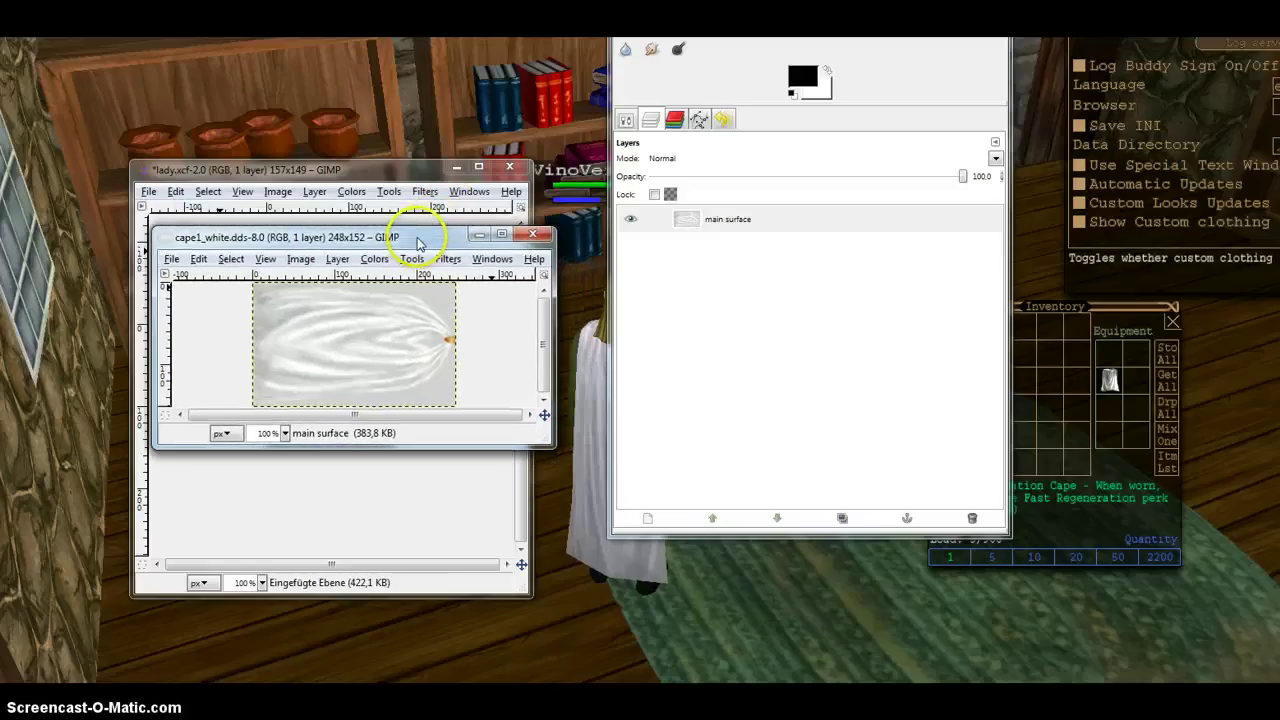
# Add a white-filled 248 × 152 px layer to the cape image and place it below the main surface layer.
pyautogui.click(337, 259)
pyautogui.click(366, 279)
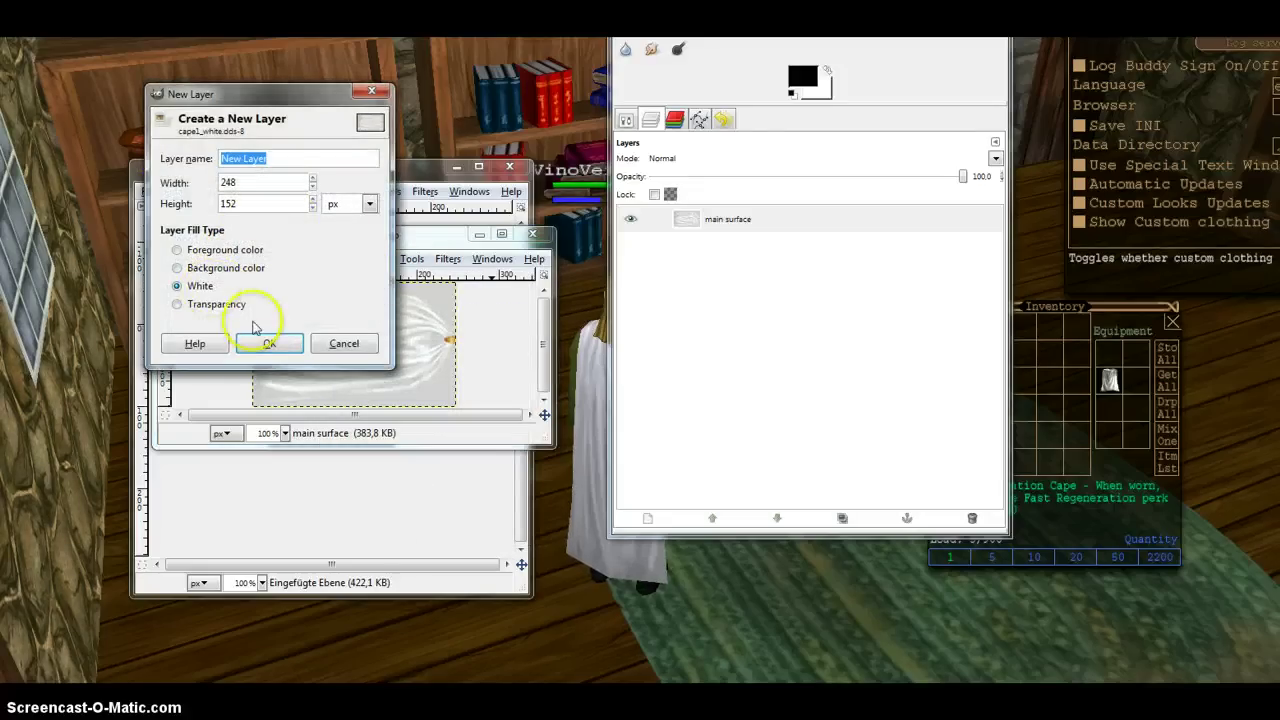
pyautogui.click(290, 356)
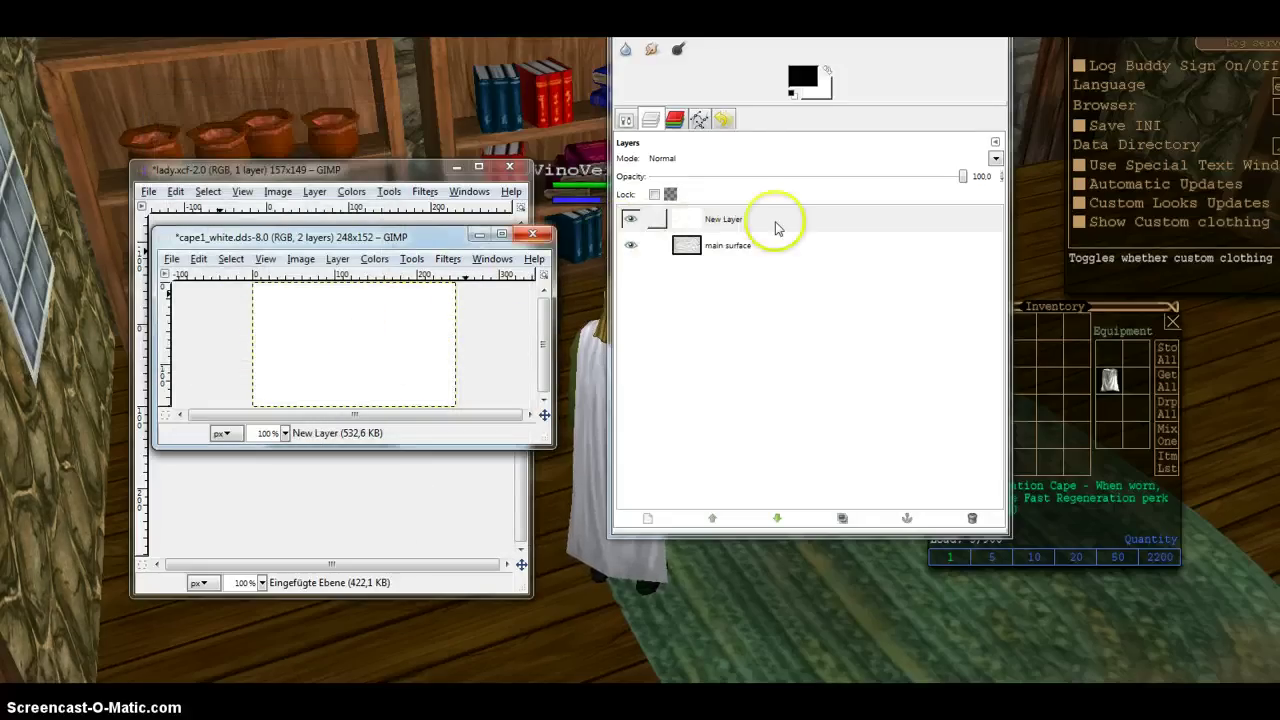
pyautogui.click(626, 119)
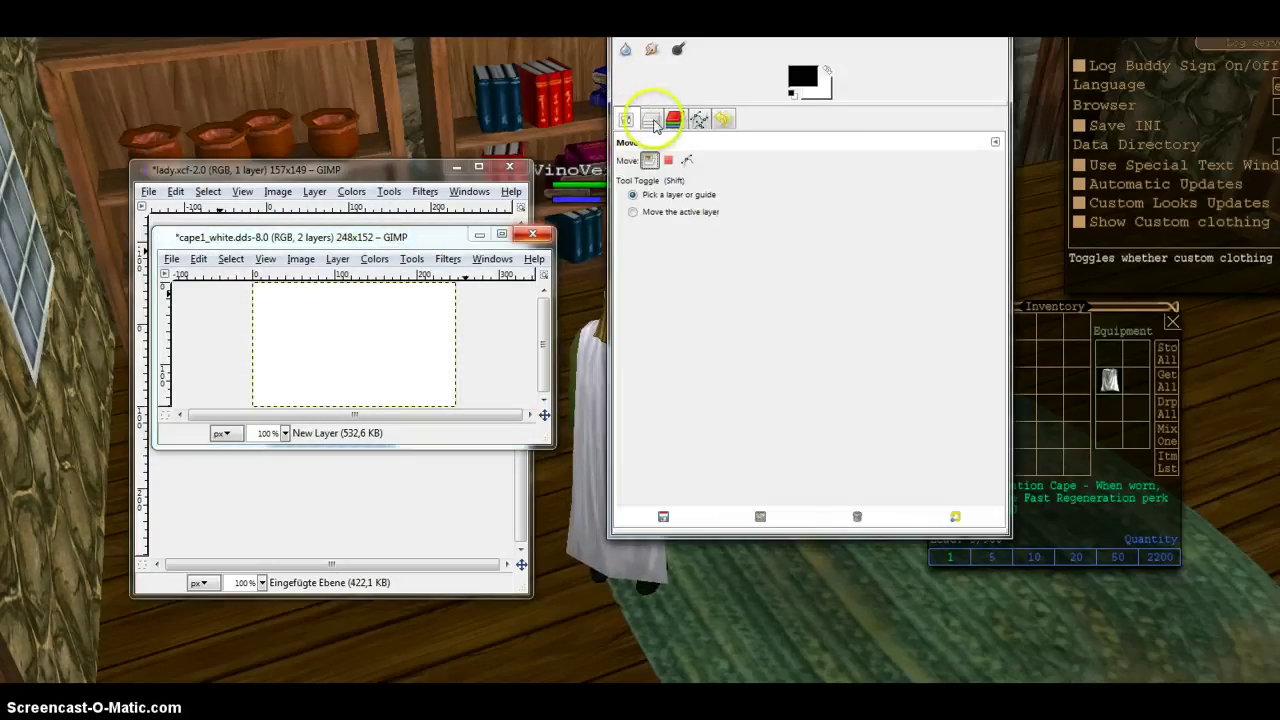
pyautogui.click(651, 121)
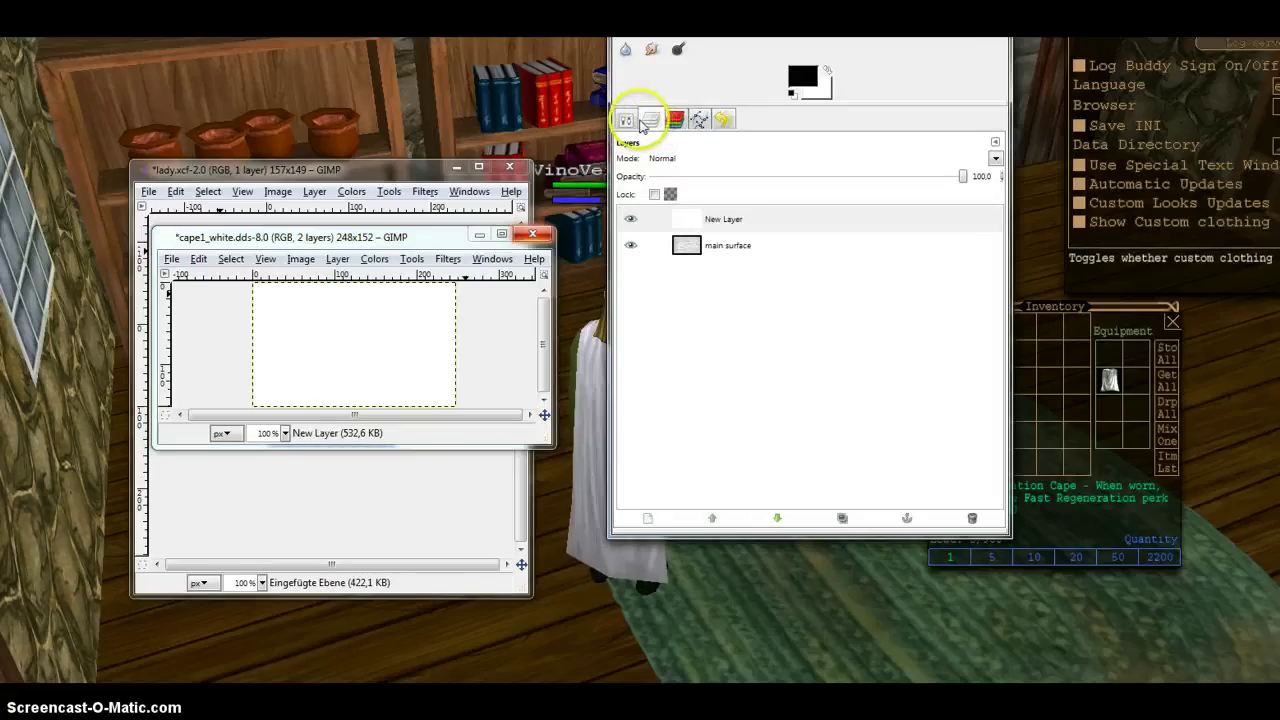
pyautogui.click(711, 233)
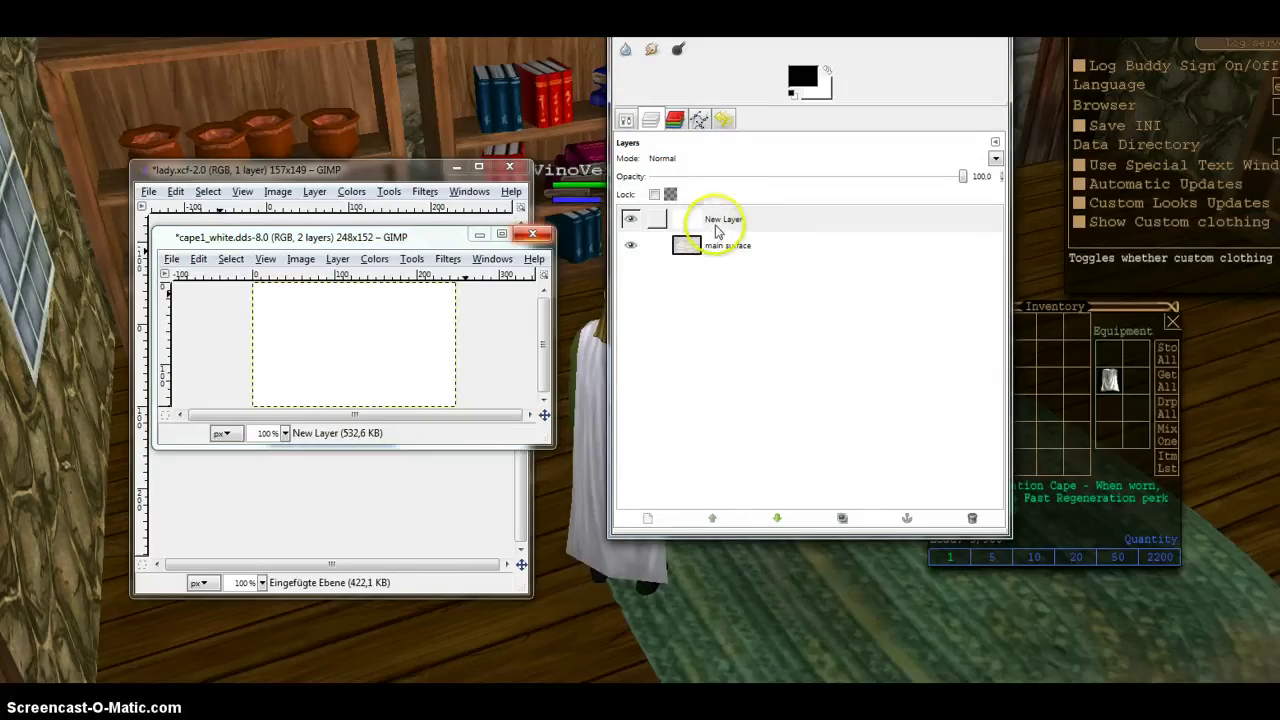
pyautogui.moveTo(720, 222); pyautogui.dragTo(740, 259)
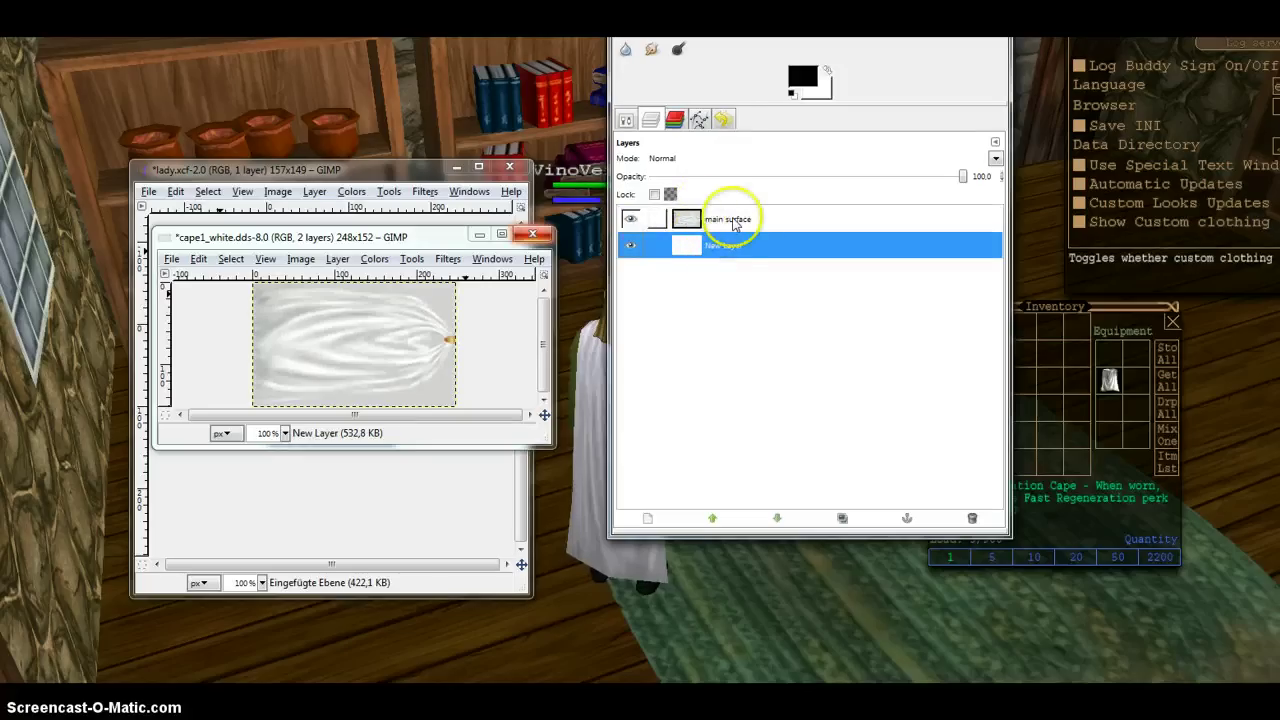
# Apply Color to Alpha to the main surface layer, converting white to transparency.
pyautogui.click(727, 221)
pyautogui.moveTo(723, 222); pyautogui.dragTo(333, 300)
pyautogui.click(335, 262)
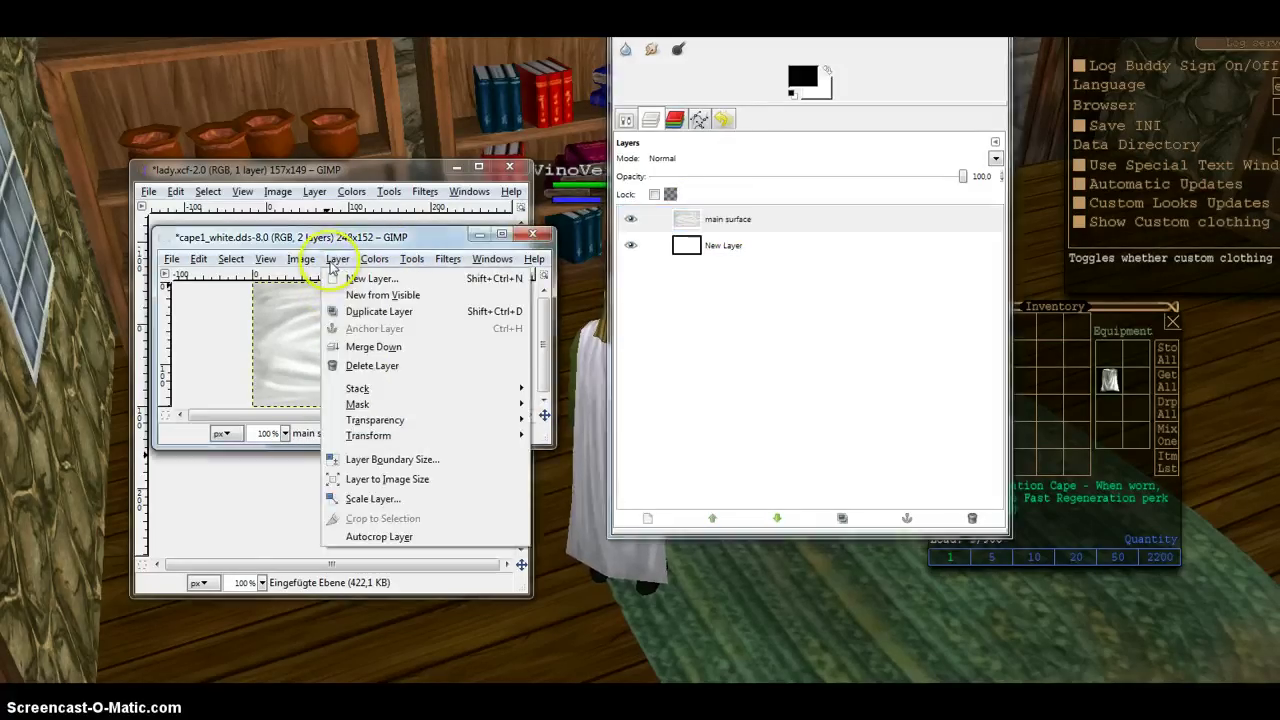
pyautogui.moveTo(365, 262)
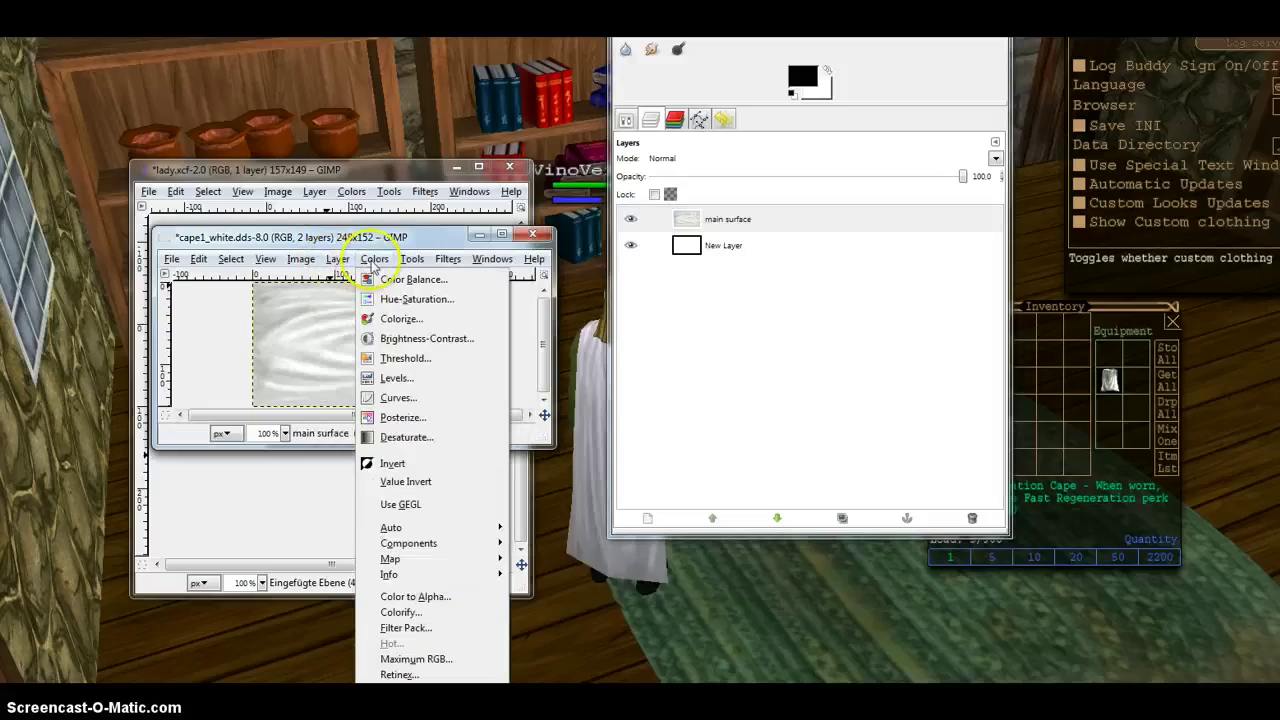
pyautogui.click(413, 598)
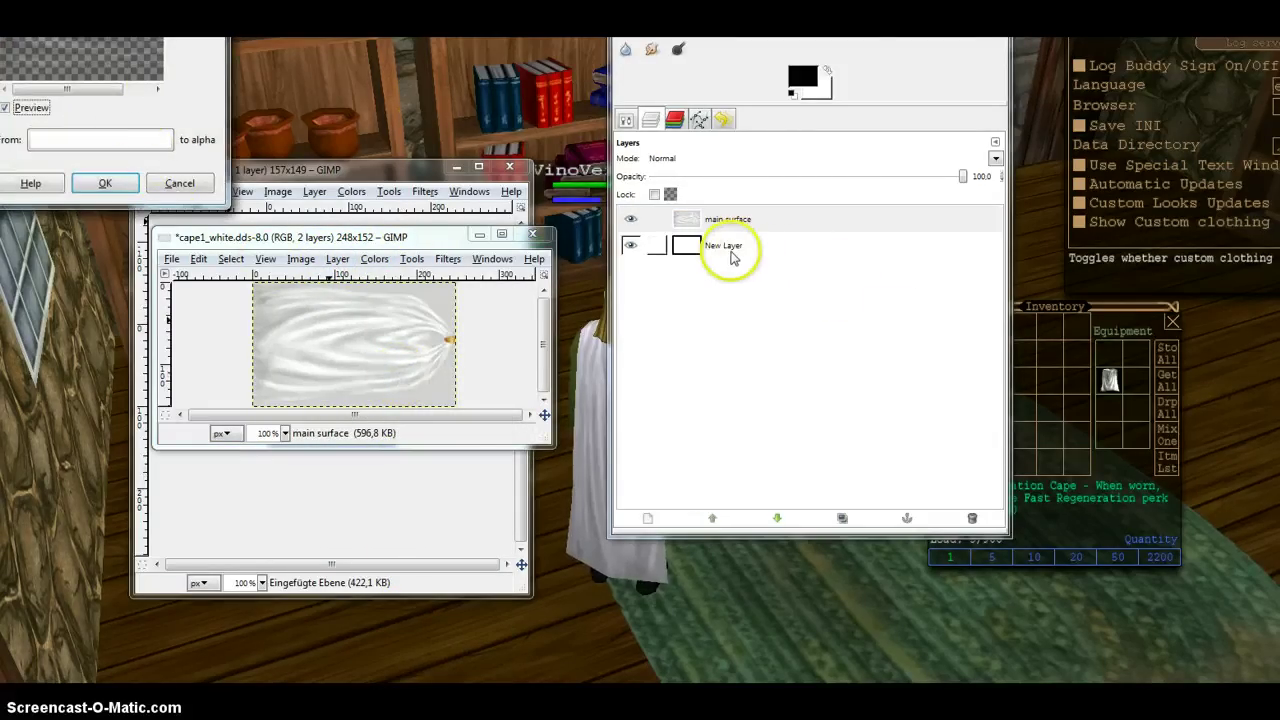
pyautogui.click(108, 187)
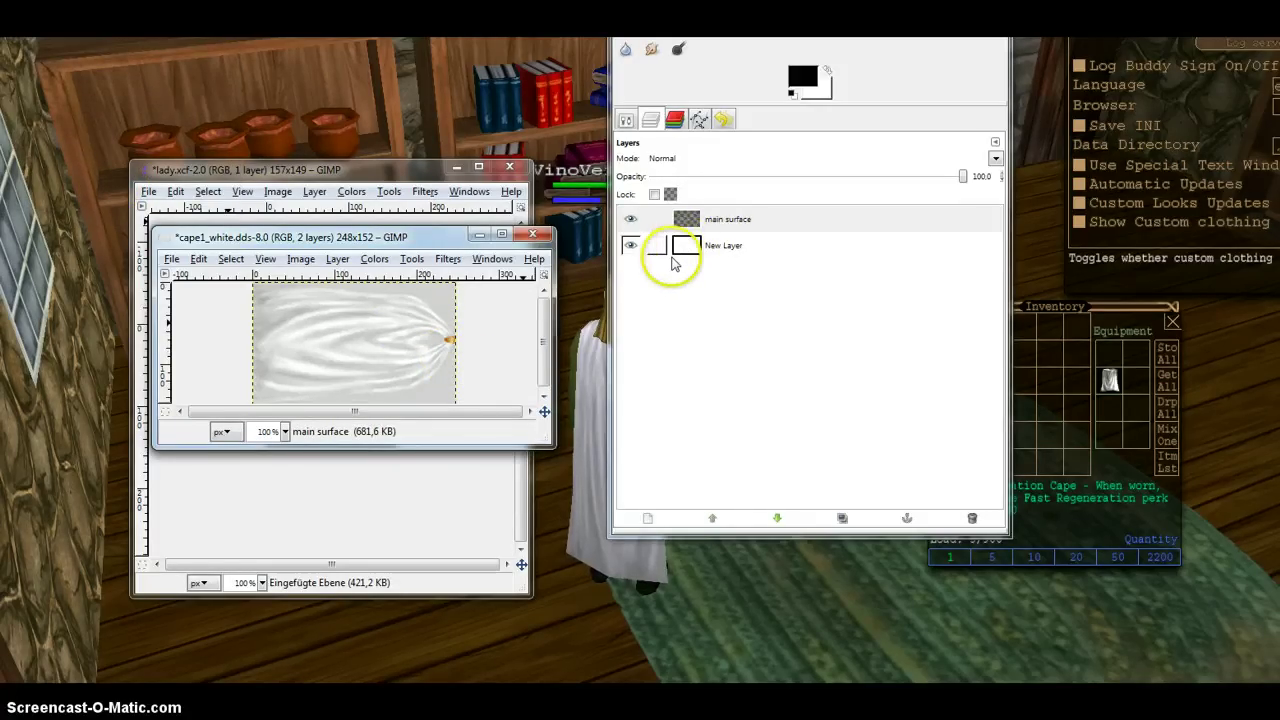
# Copy the purple rose design from lady.xcf and paste it into the cape1_white.dds image.
pyautogui.click(325, 175)
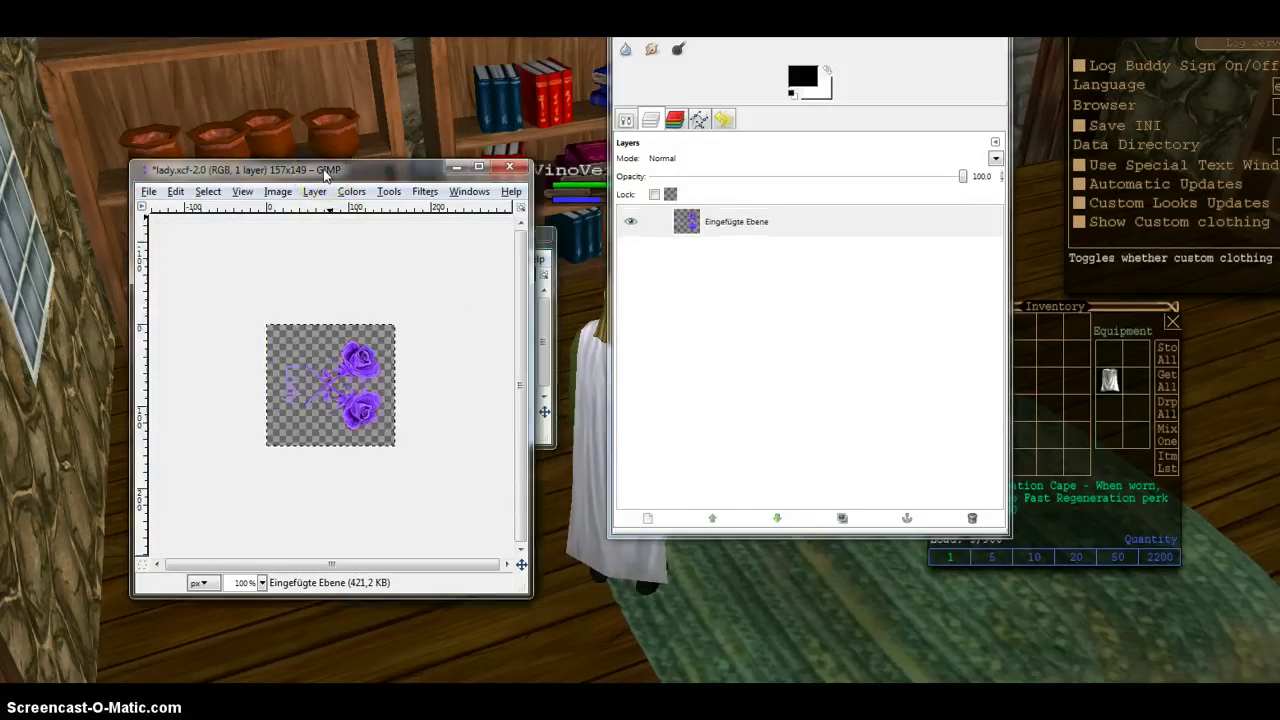
pyautogui.hotkey('ctrl', 'c')
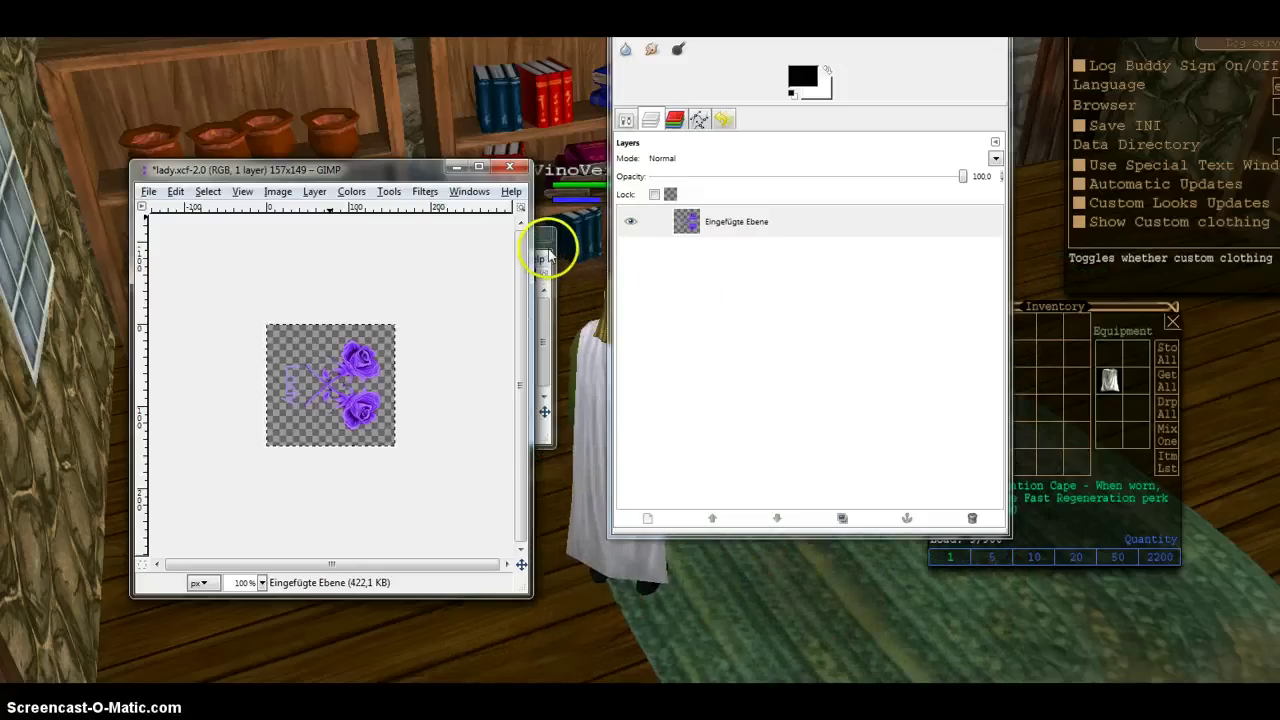
pyautogui.moveTo(548, 256); pyautogui.dragTo(483, 316)
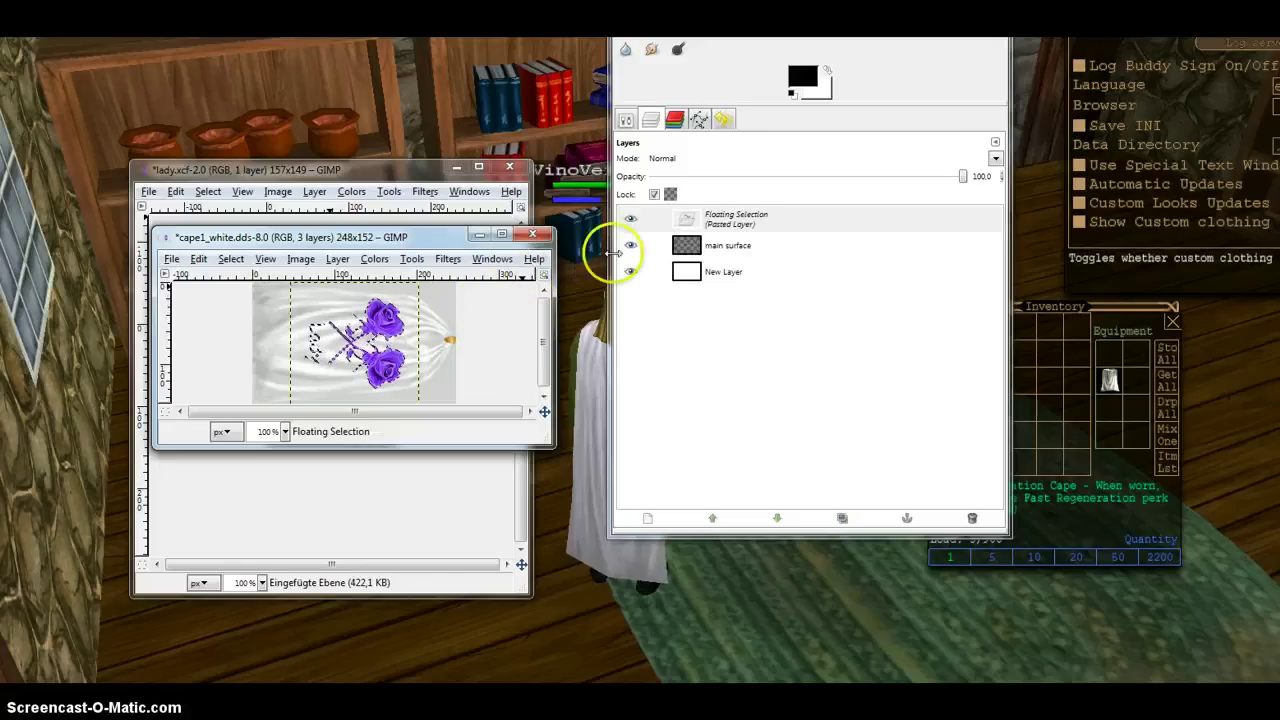
# Turn the pasted roses into their own layer below main surface and shift them to the cape image's left edge.
pyautogui.rightClick(733, 220)
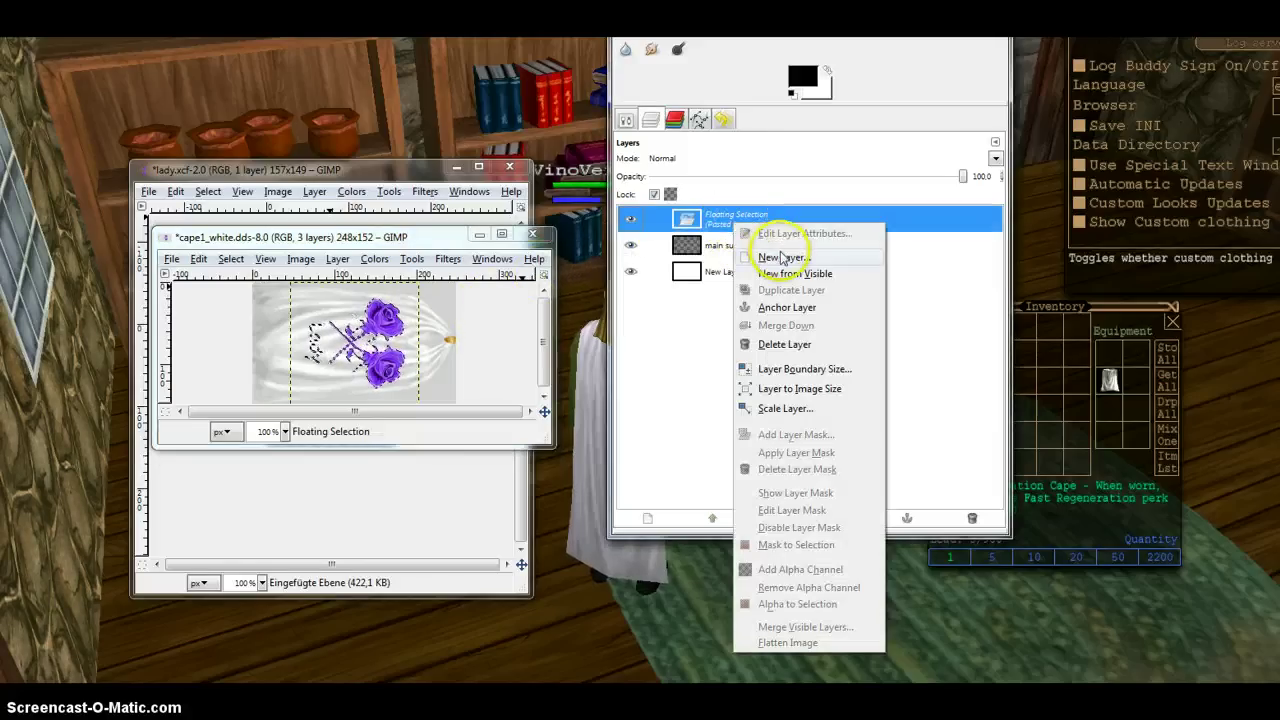
pyautogui.click(781, 262)
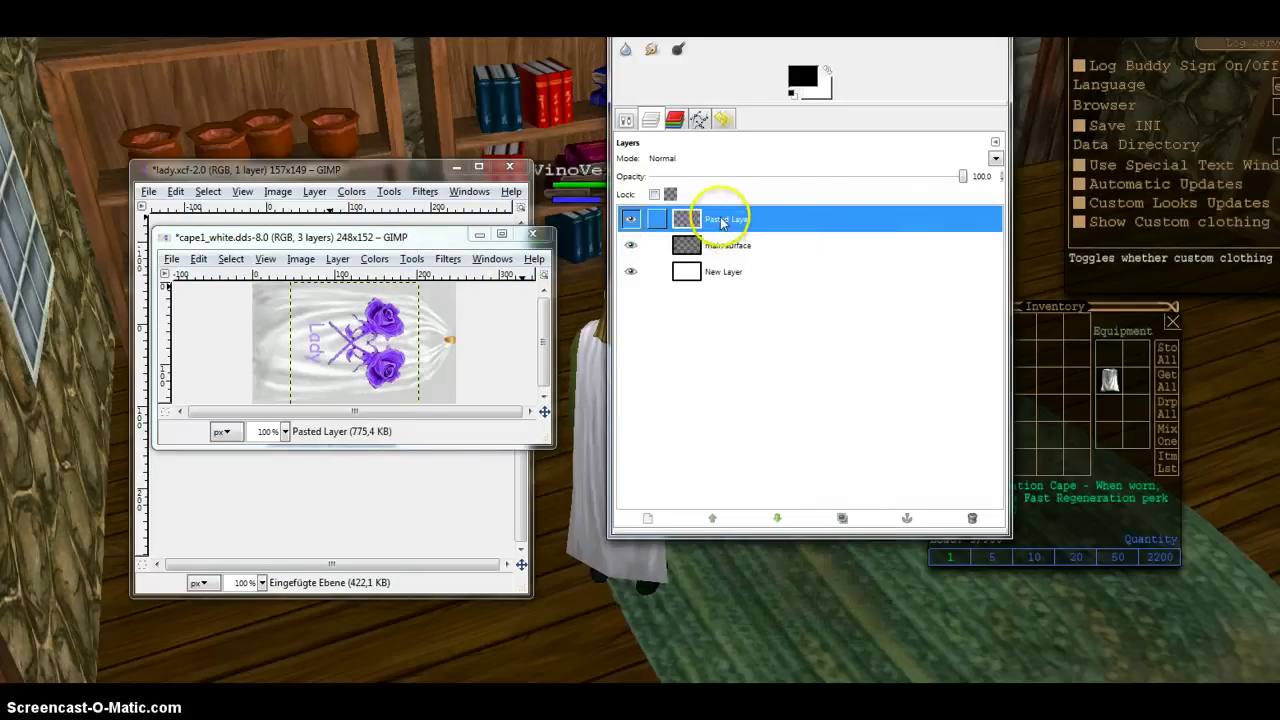
pyautogui.moveTo(750, 226); pyautogui.dragTo(727, 258)
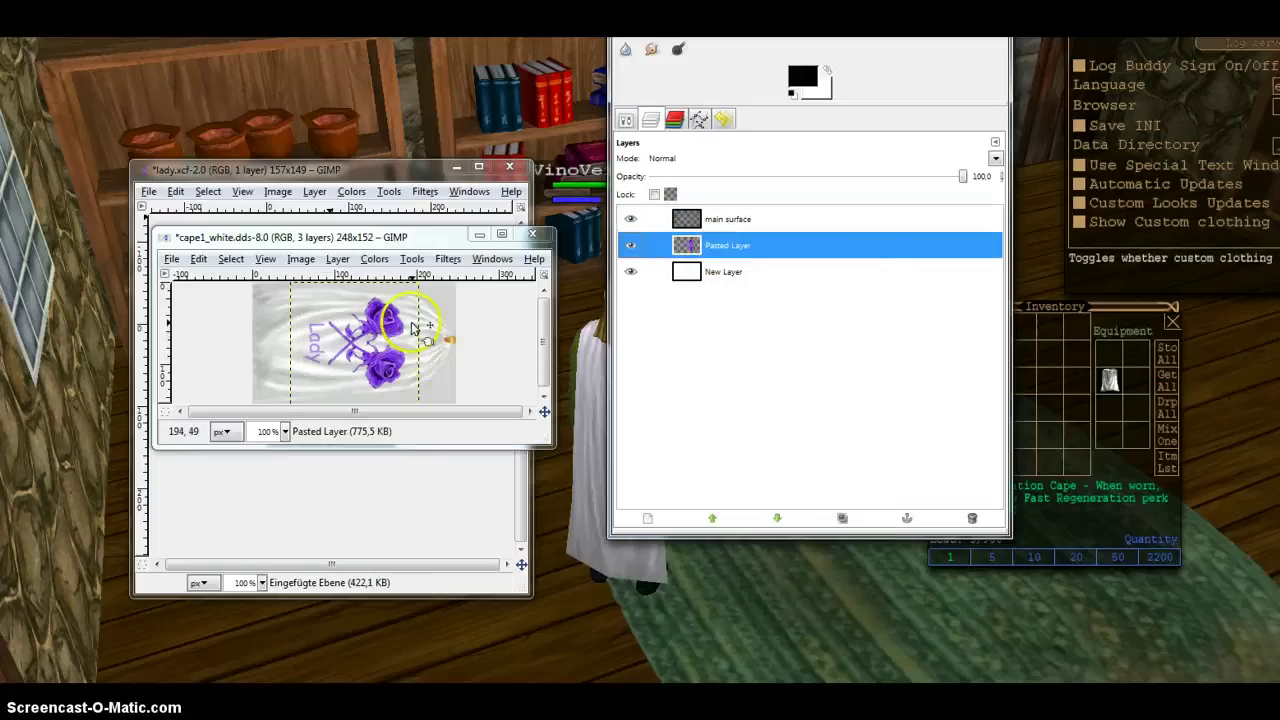
pyautogui.moveTo(390, 322); pyautogui.dragTo(351, 334)
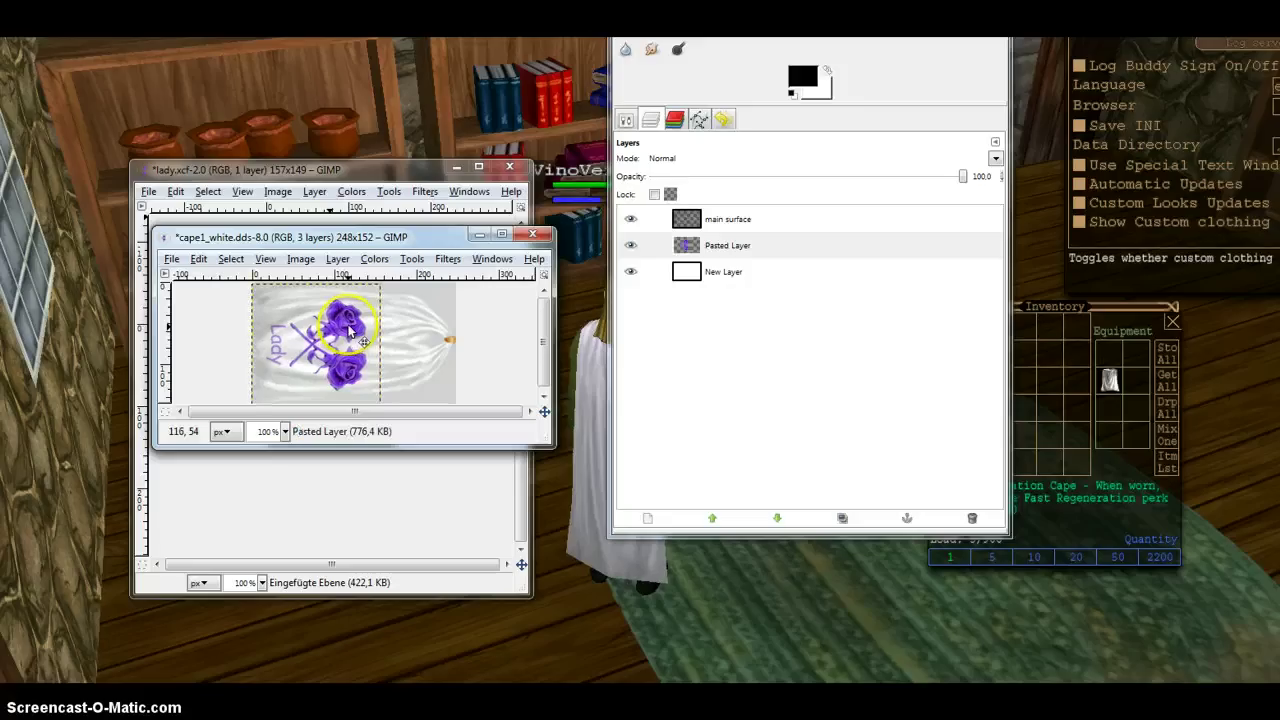
# Reduce the opacity of the white New Layer at the bottom of the stack to about 50.7.
pyautogui.click(722, 280)
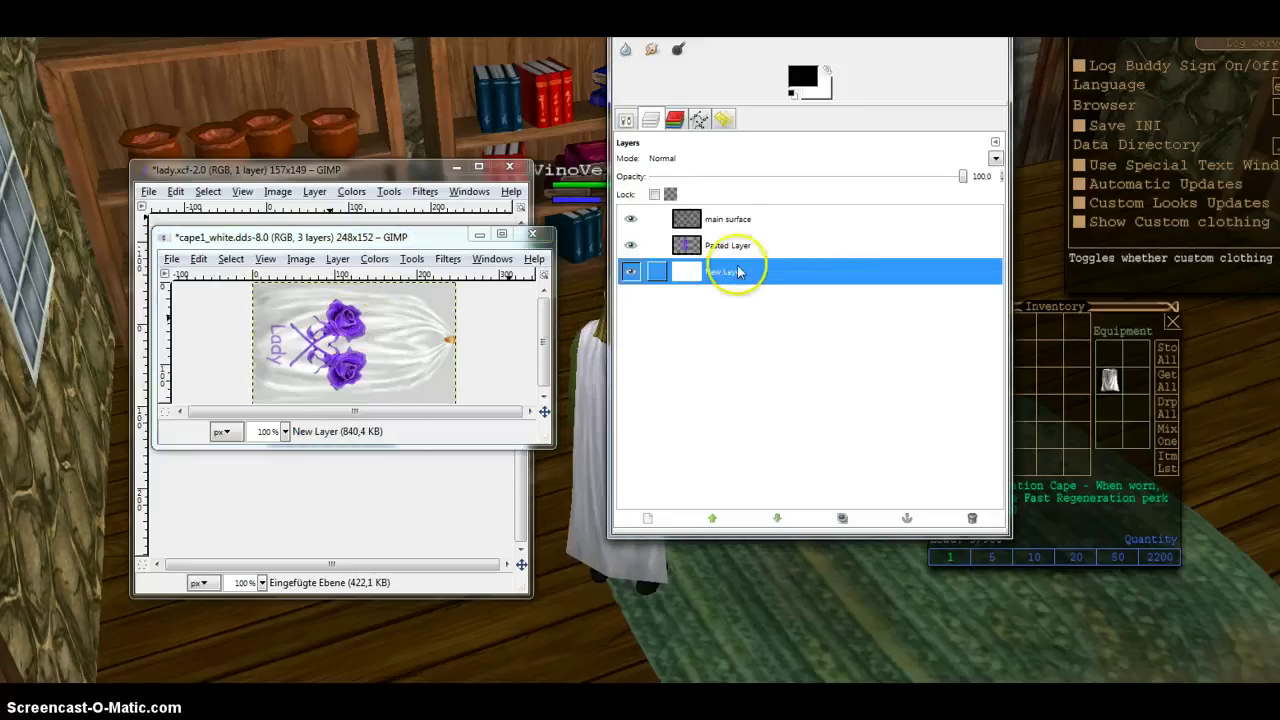
pyautogui.moveTo(967, 185); pyautogui.dragTo(816, 183)
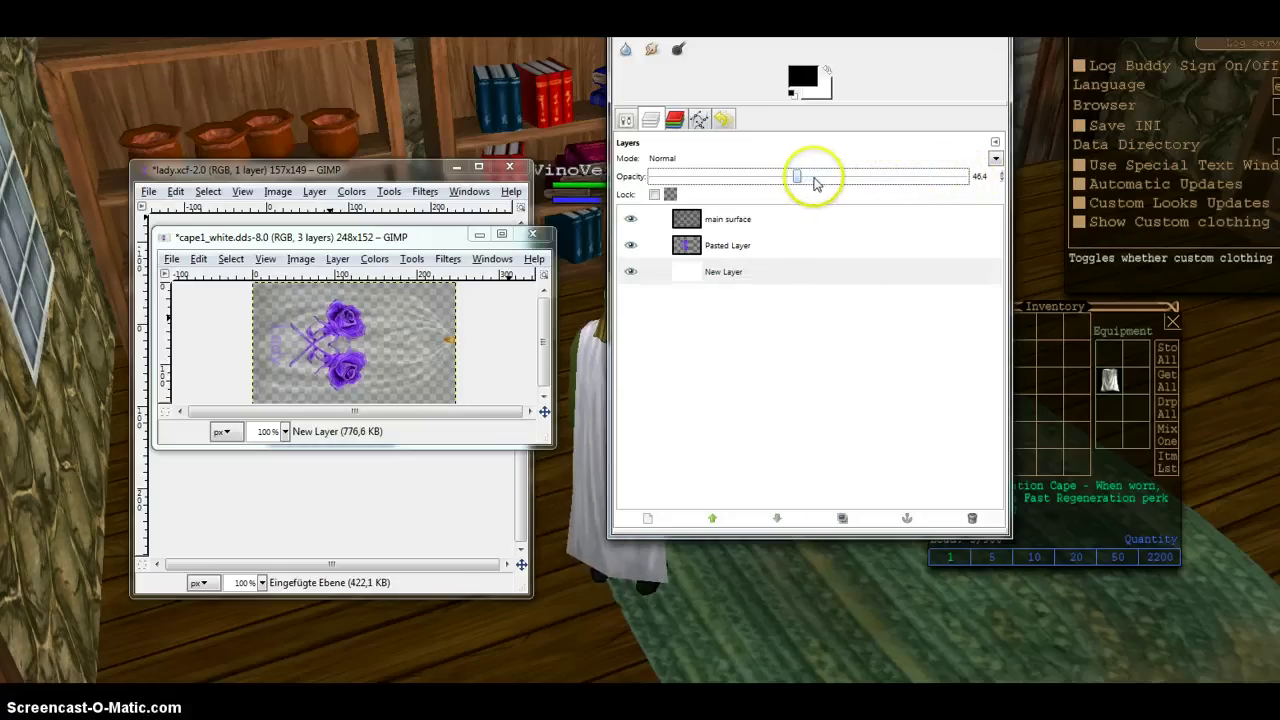
pyautogui.click(752, 337)
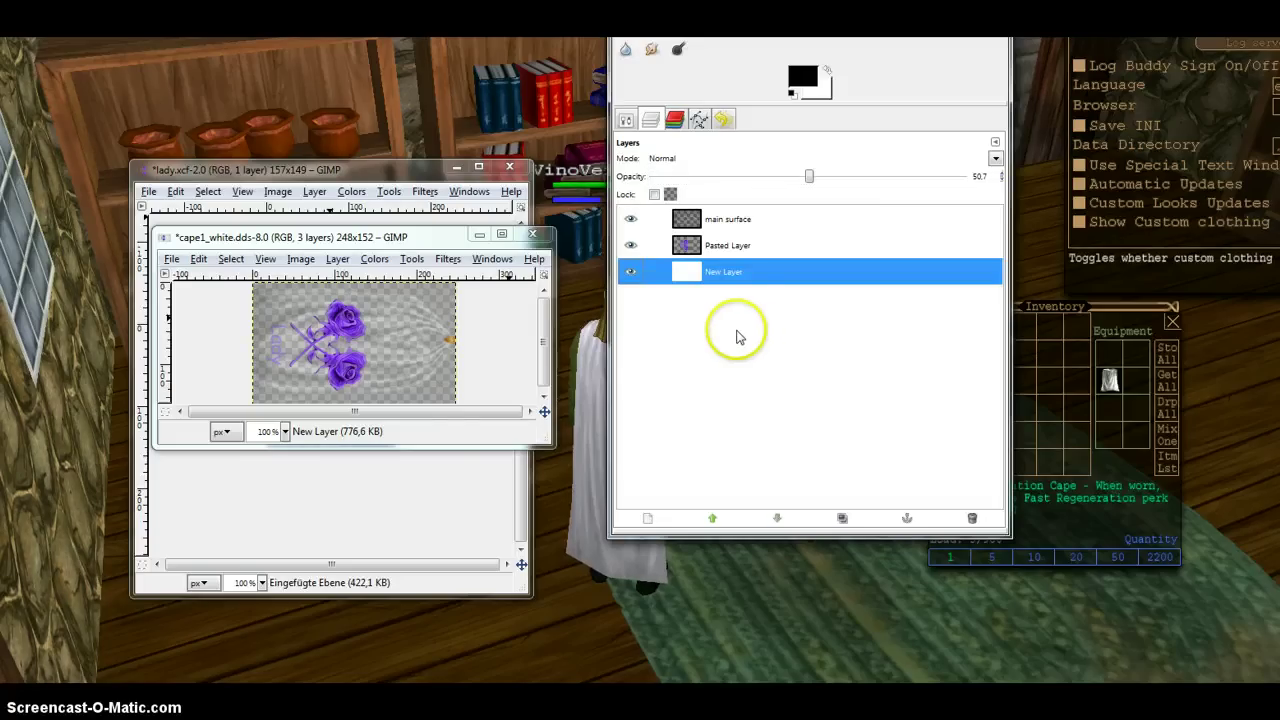
# Begin saving the cape image under another location, opening the character's meshes folder inside Documents/Eternal Lands/custom/player.
pyautogui.click(172, 259)
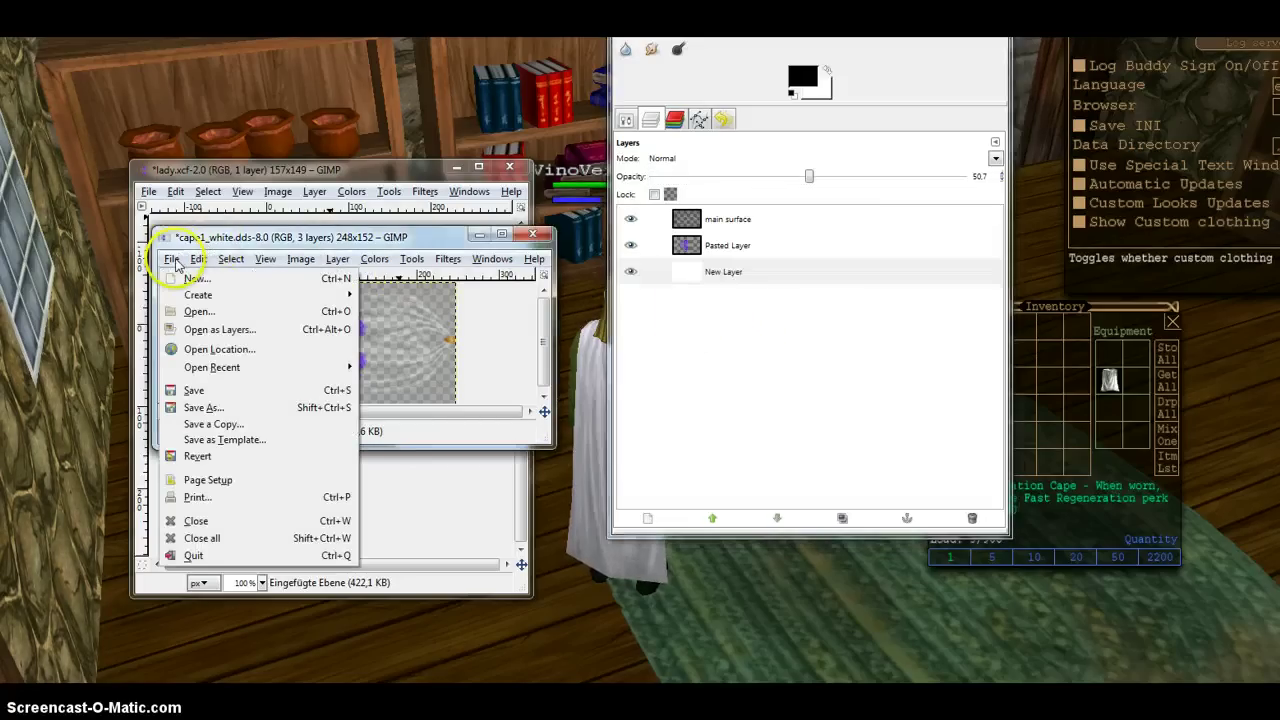
pyautogui.click(225, 410)
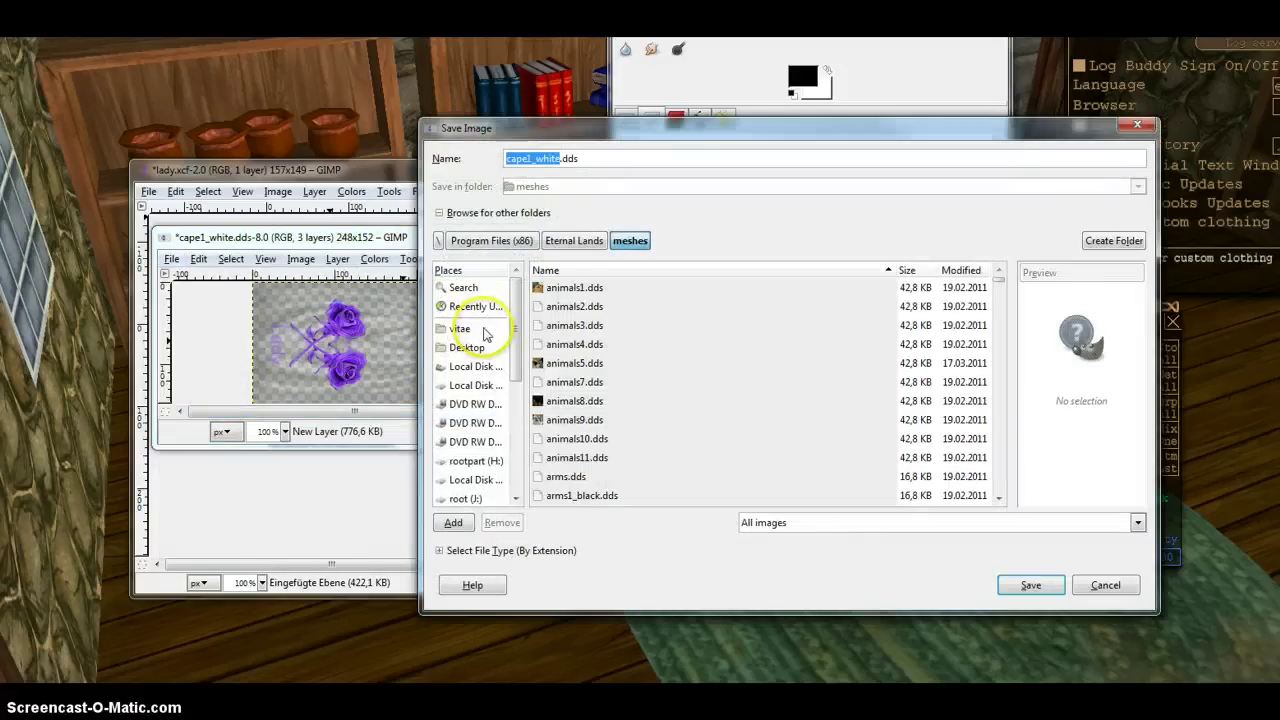
pyautogui.scroll(-5, 472, 440)
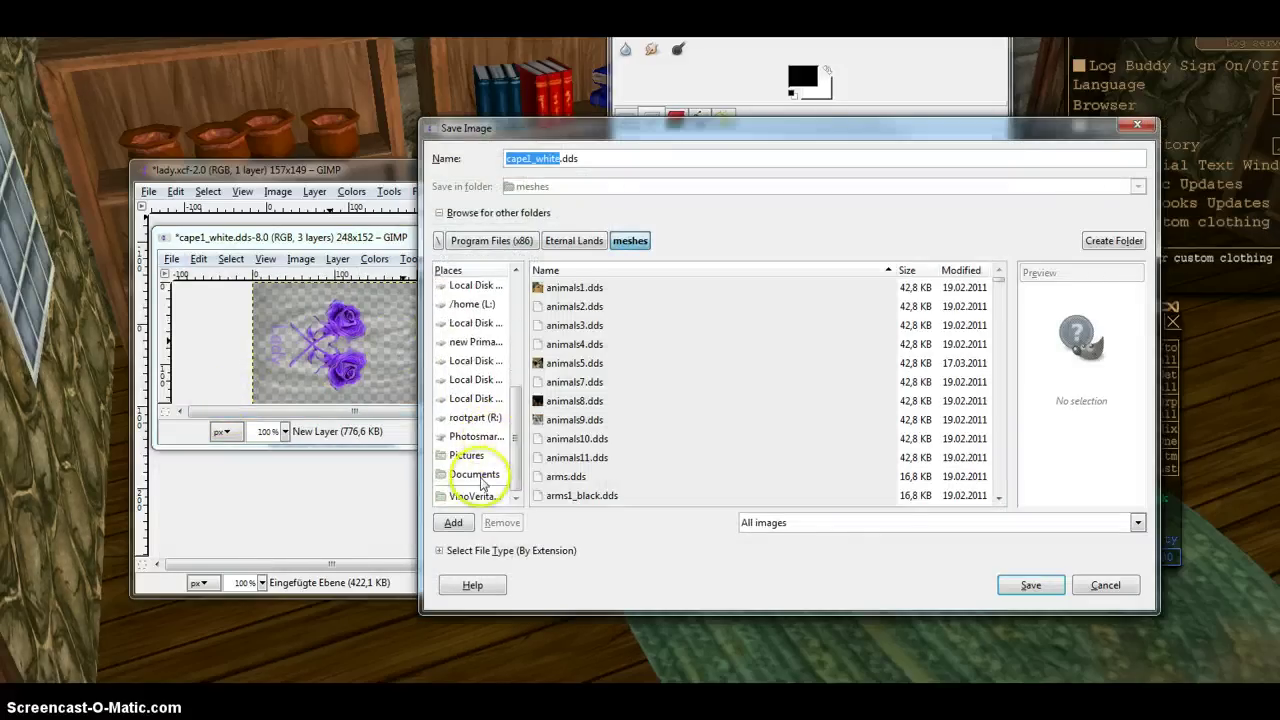
pyautogui.click(480, 476)
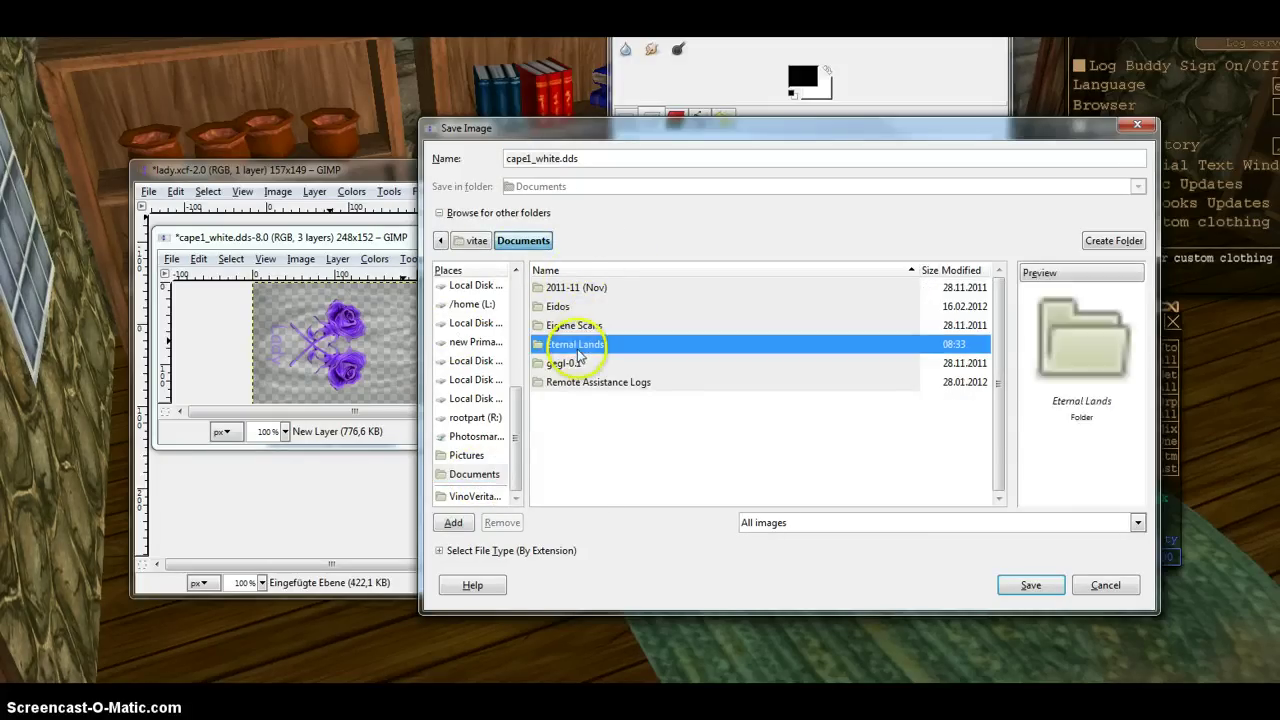
pyautogui.doubleClick(575, 345)
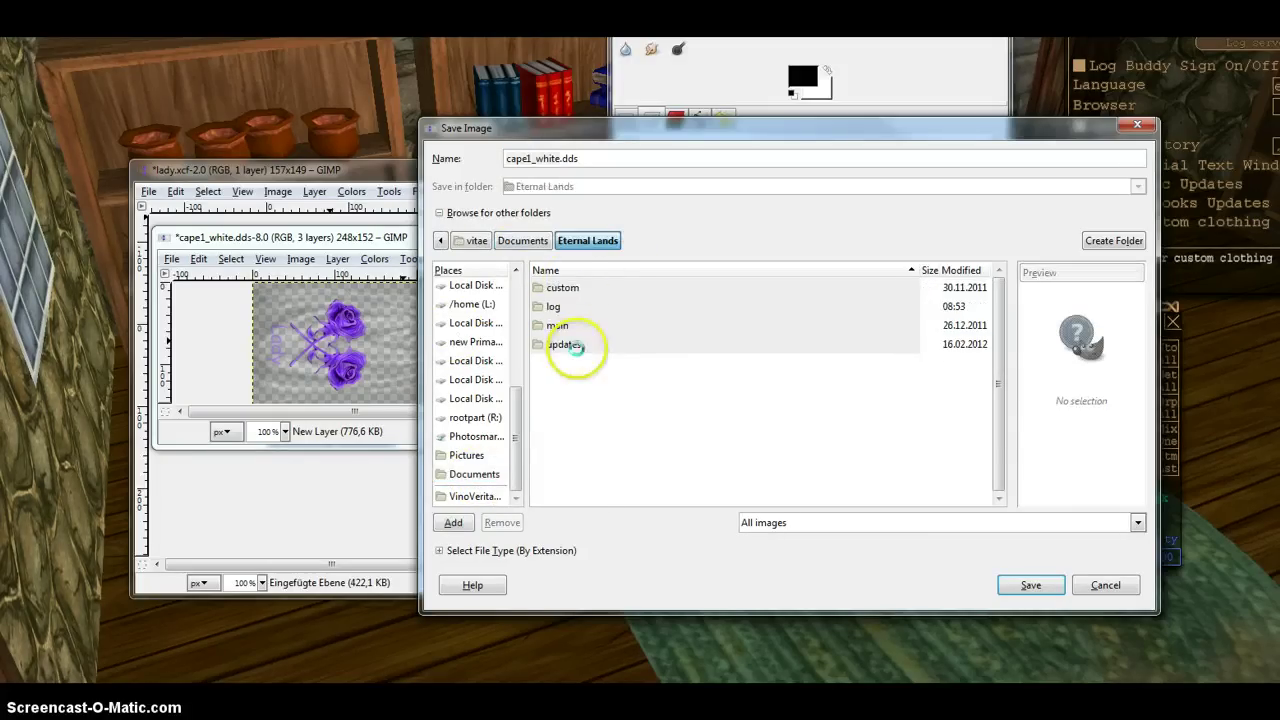
pyautogui.doubleClick(568, 290)
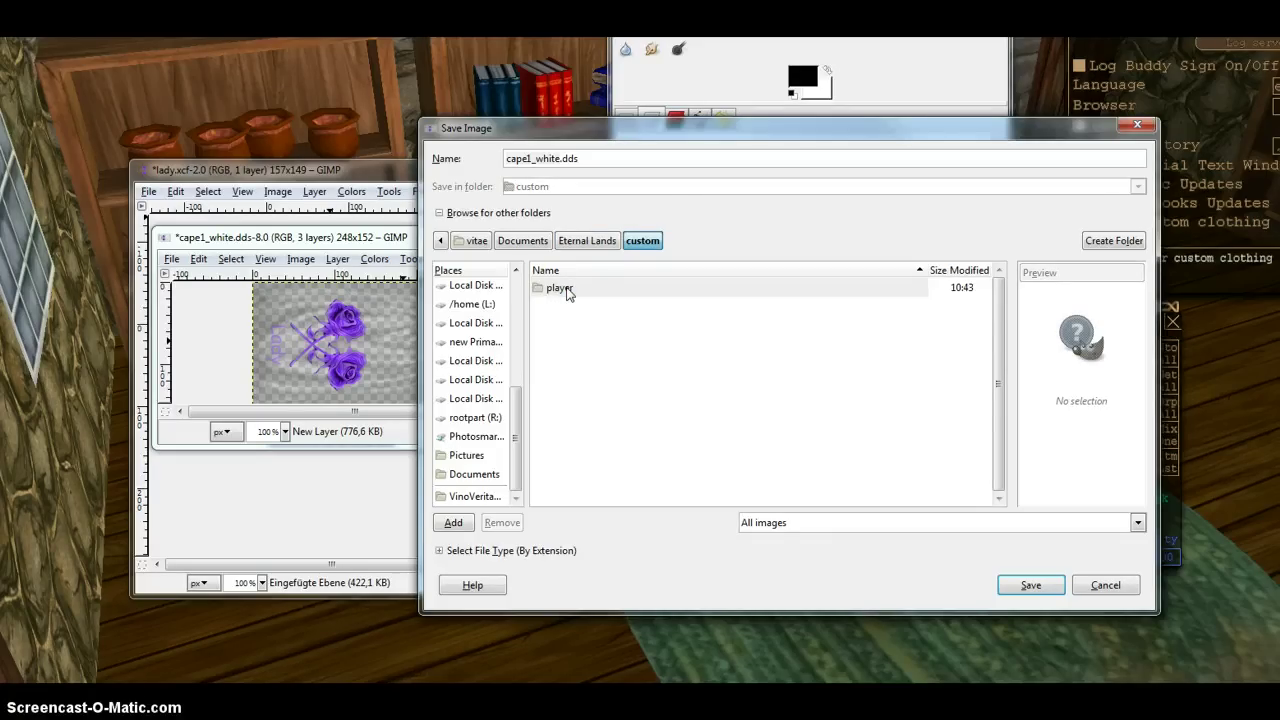
pyautogui.doubleClick(560, 288)
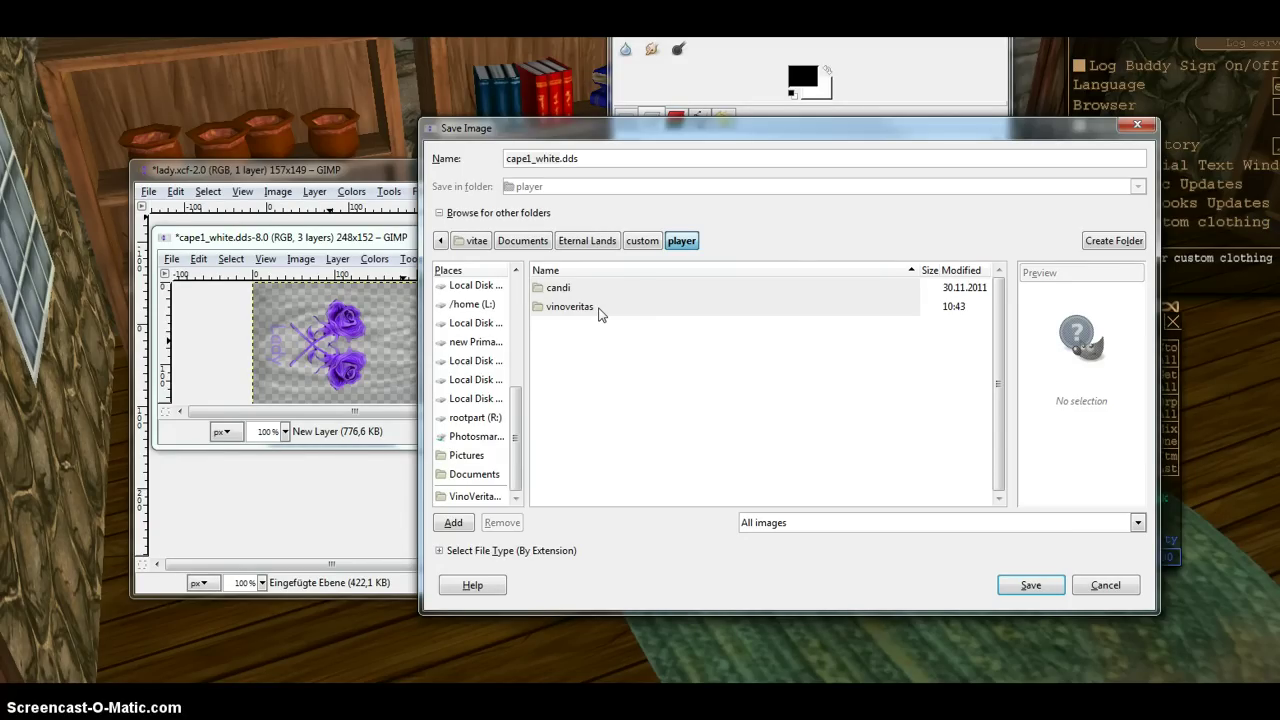
pyautogui.doubleClick(598, 310)
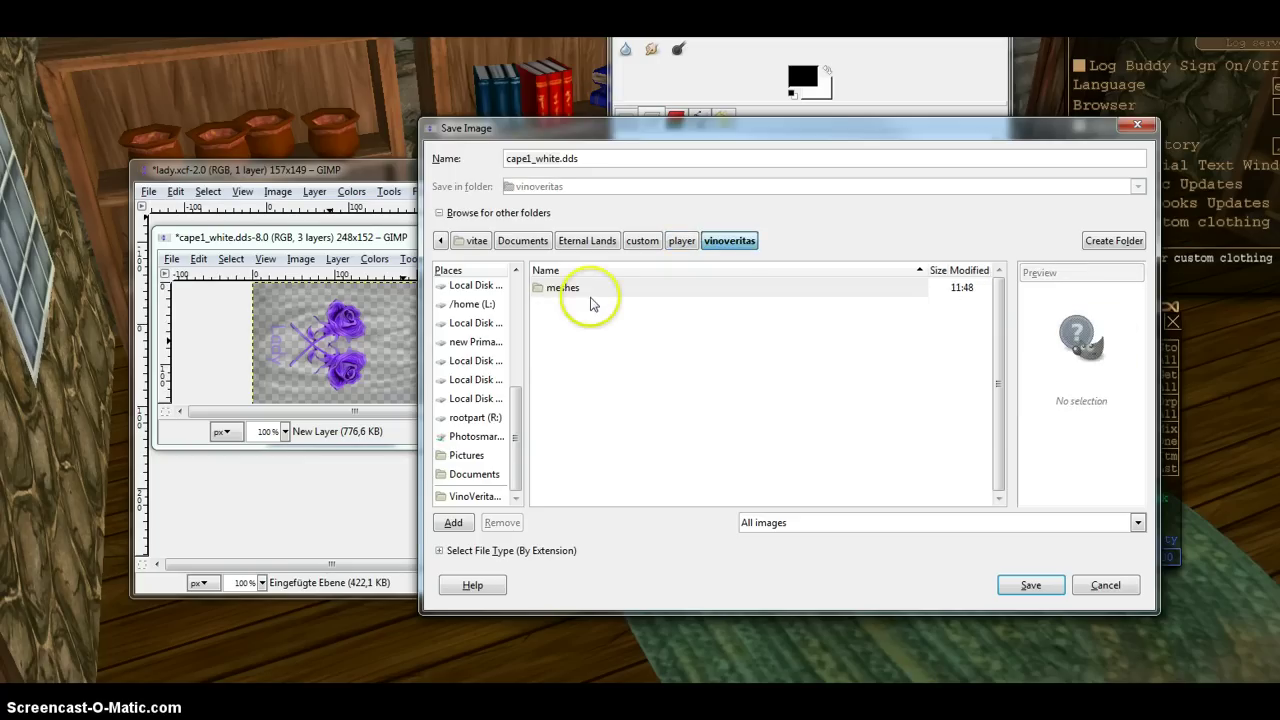
pyautogui.doubleClick(565, 289)
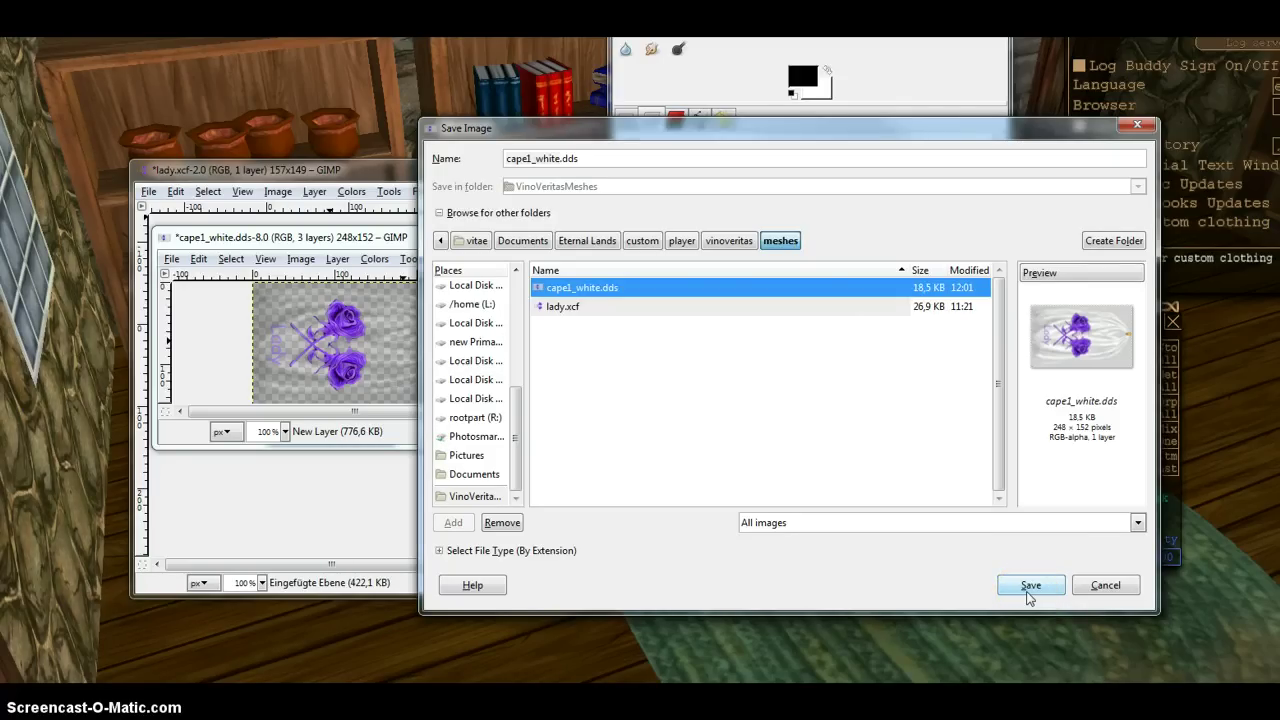
# Save the image over the existing cape1_white.dds in the meshes folder, using BC3 / DXT5 compression.
pyautogui.moveTo(755, 130); pyautogui.dragTo(286, 109)
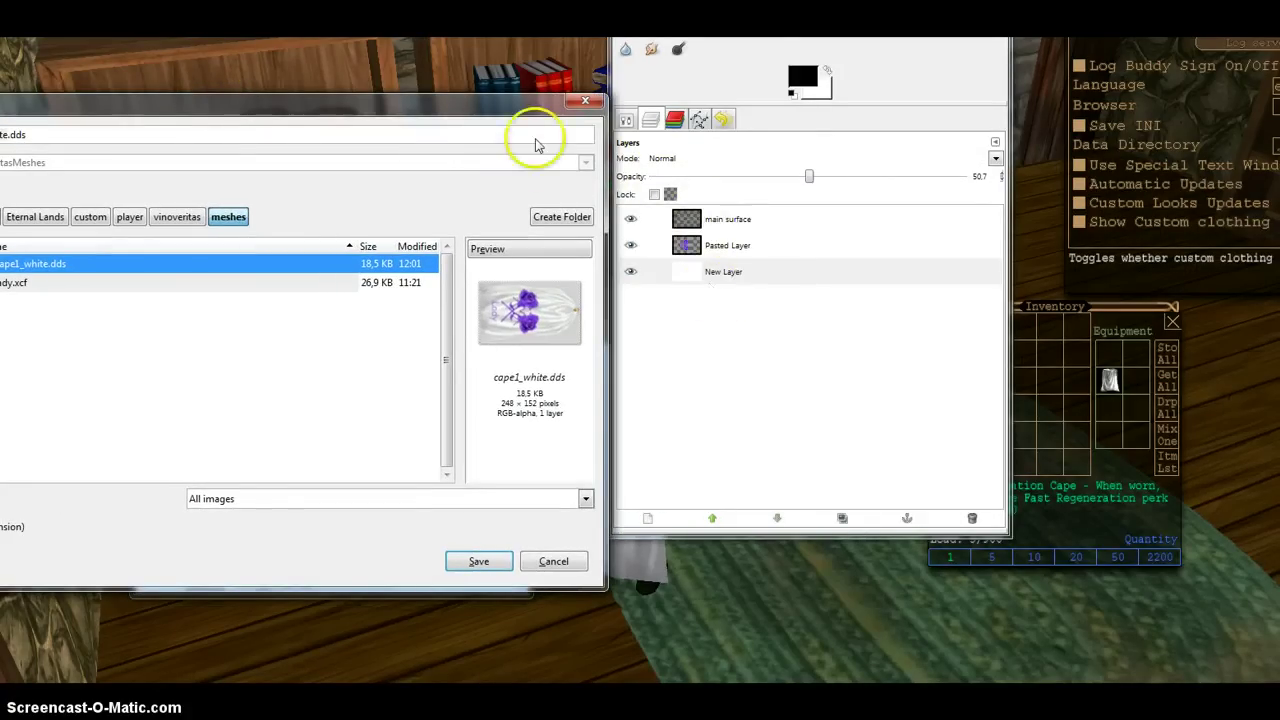
pyautogui.moveTo(388, 104); pyautogui.dragTo(689, 97)
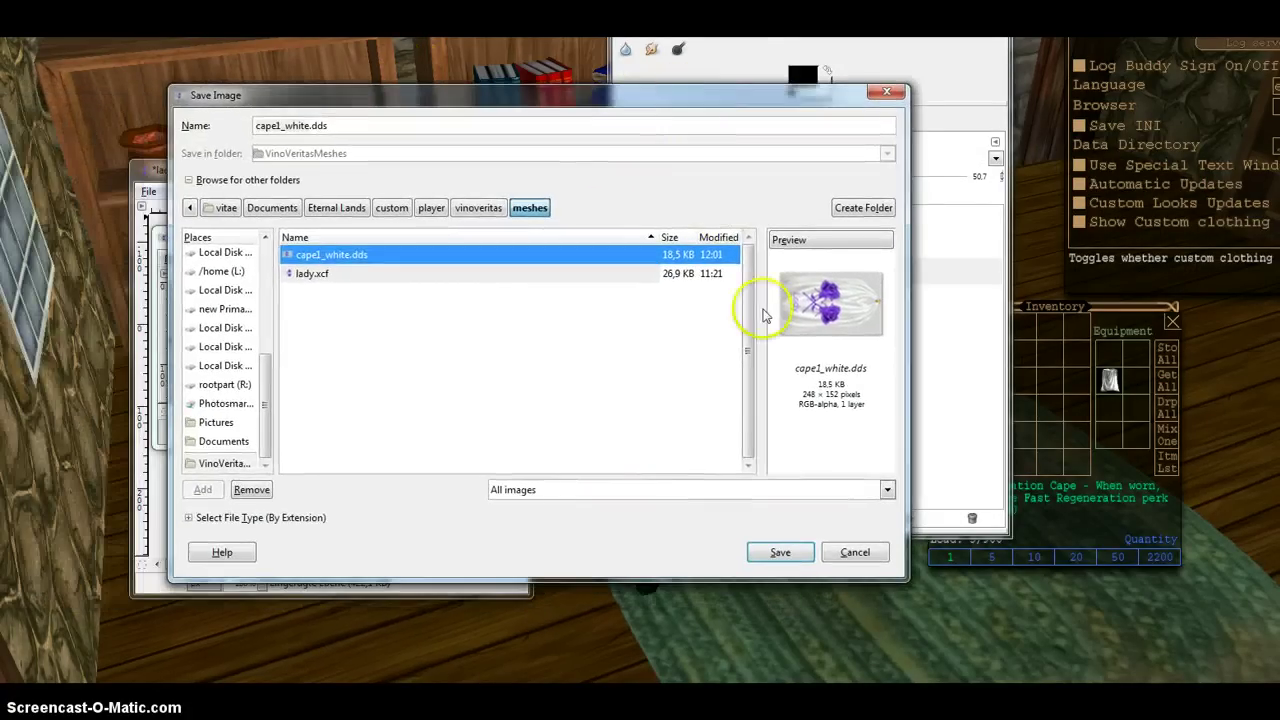
pyautogui.click(780, 553)
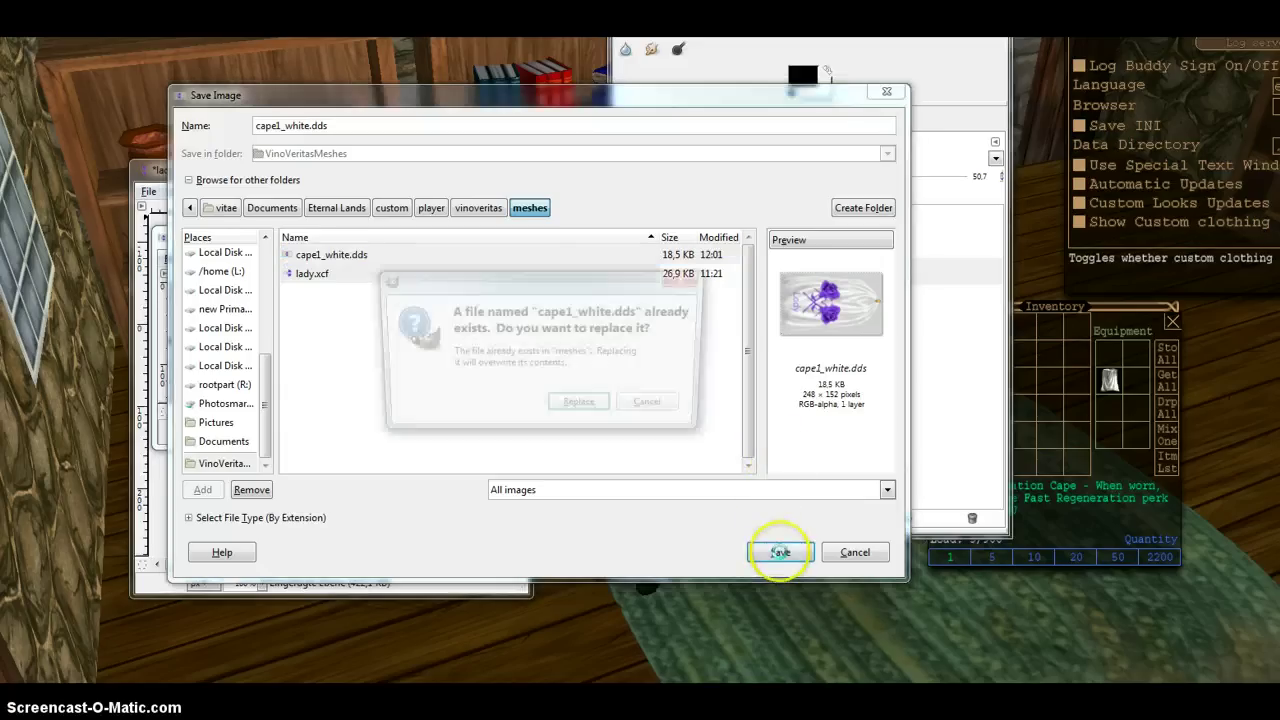
pyautogui.click(583, 408)
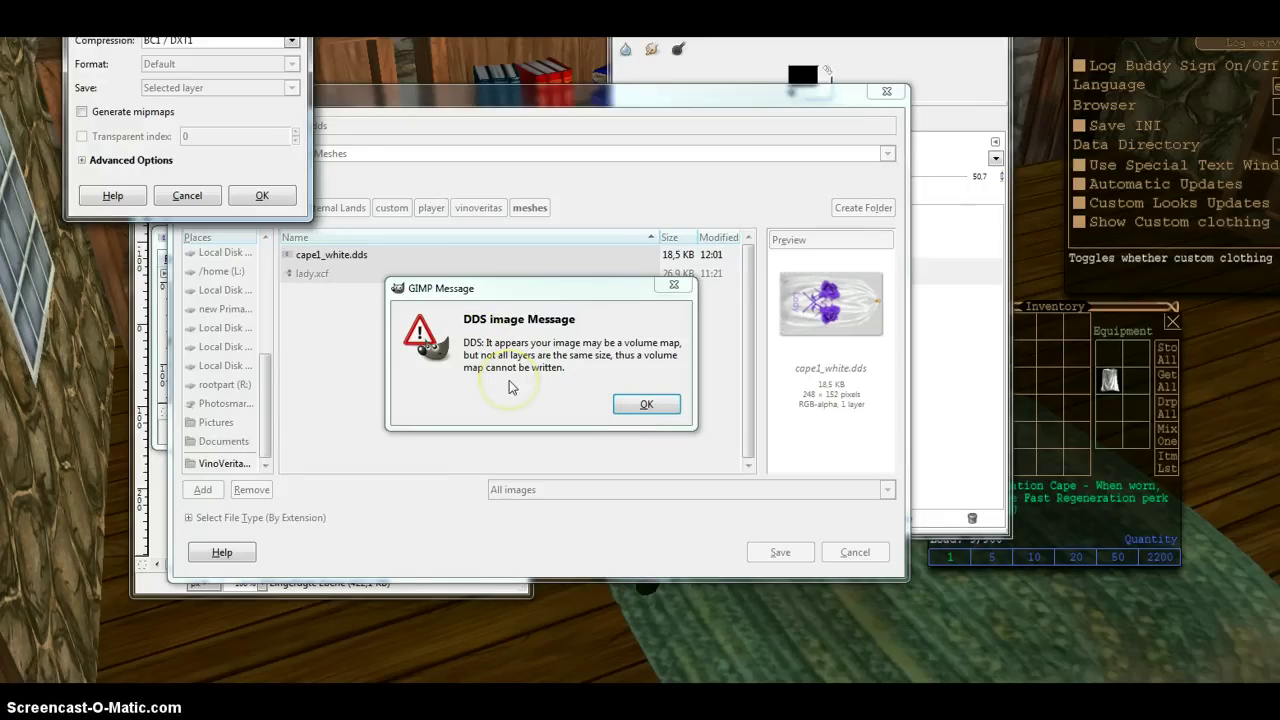
pyautogui.moveTo(232, 20); pyautogui.dragTo(267, 153)
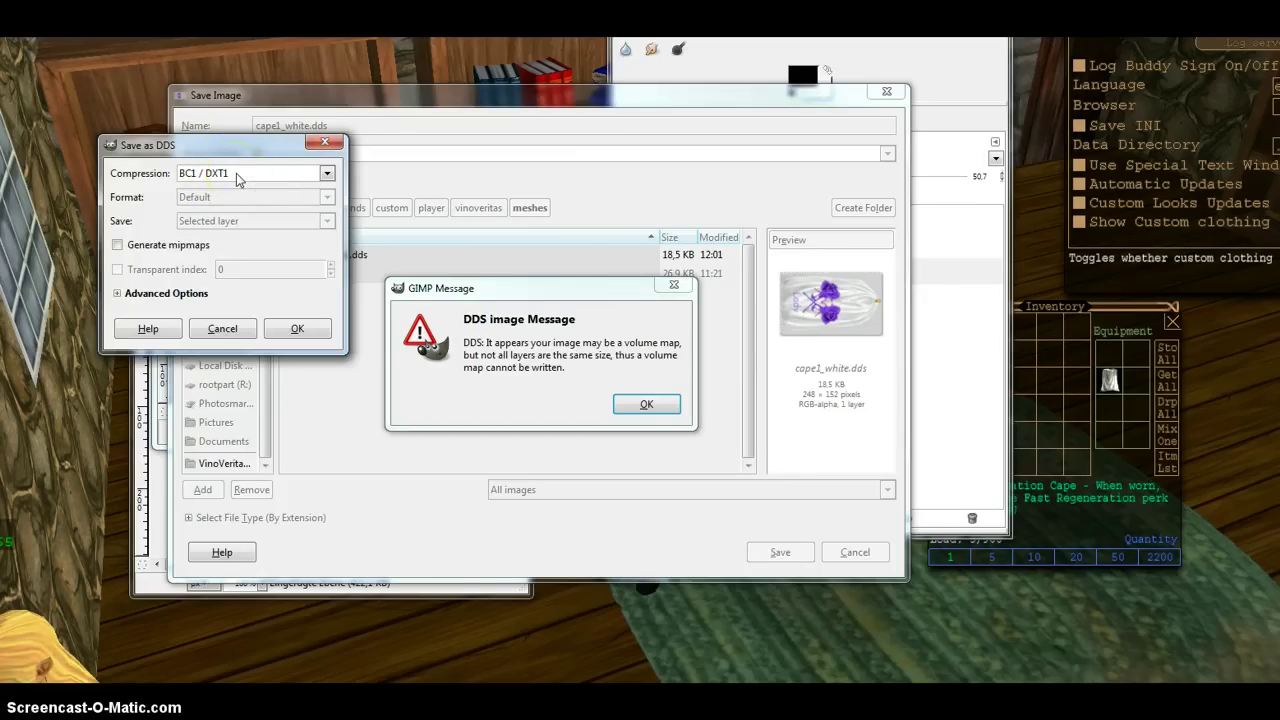
pyautogui.click(236, 173)
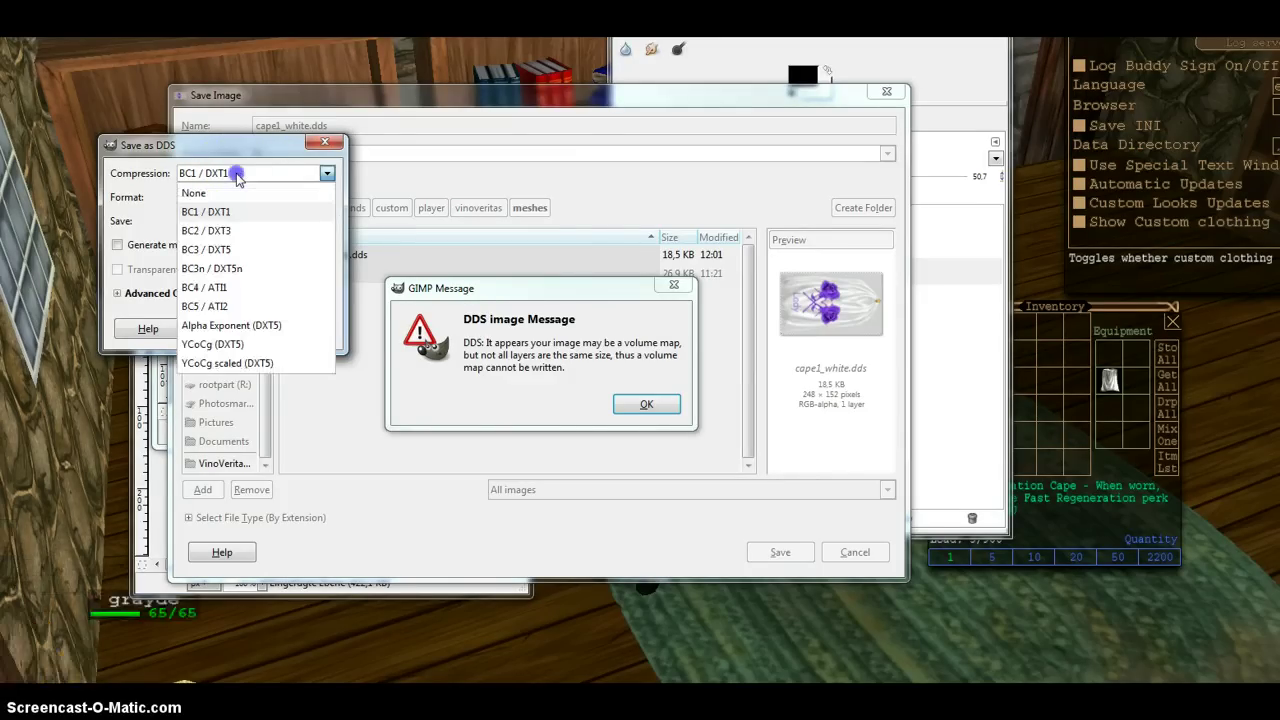
pyautogui.click(245, 253)
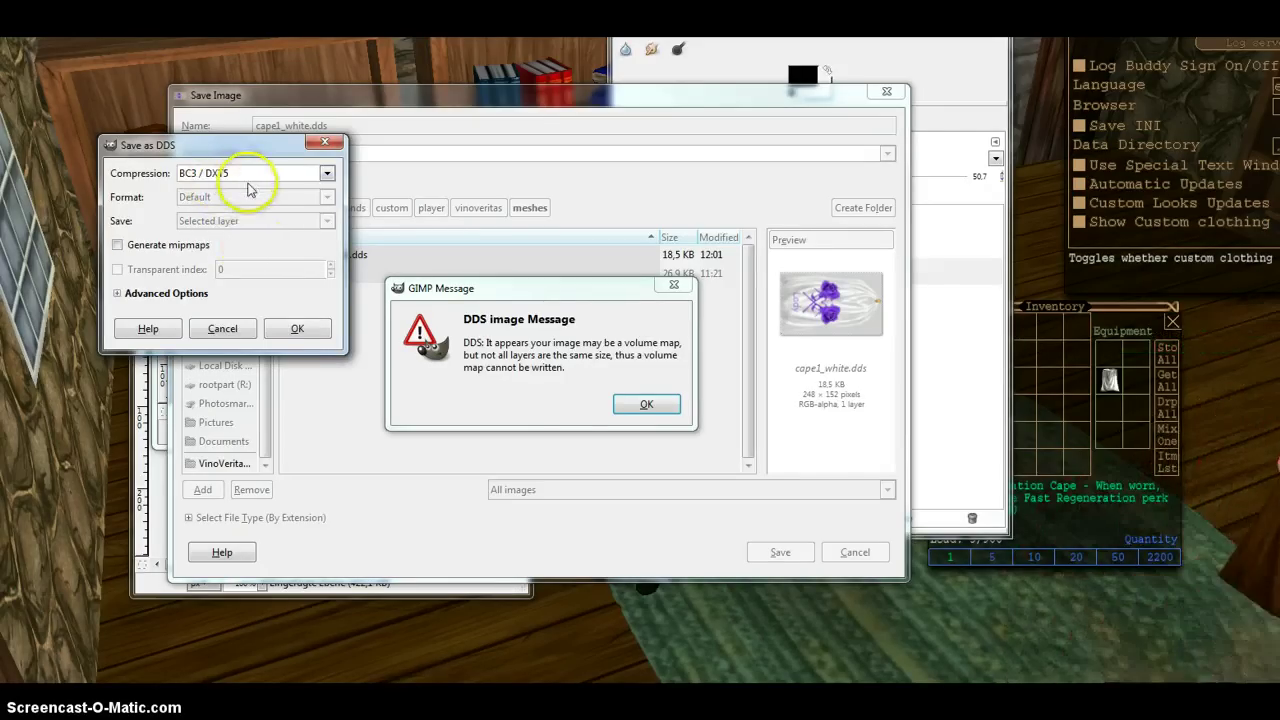
pyautogui.click(296, 330)
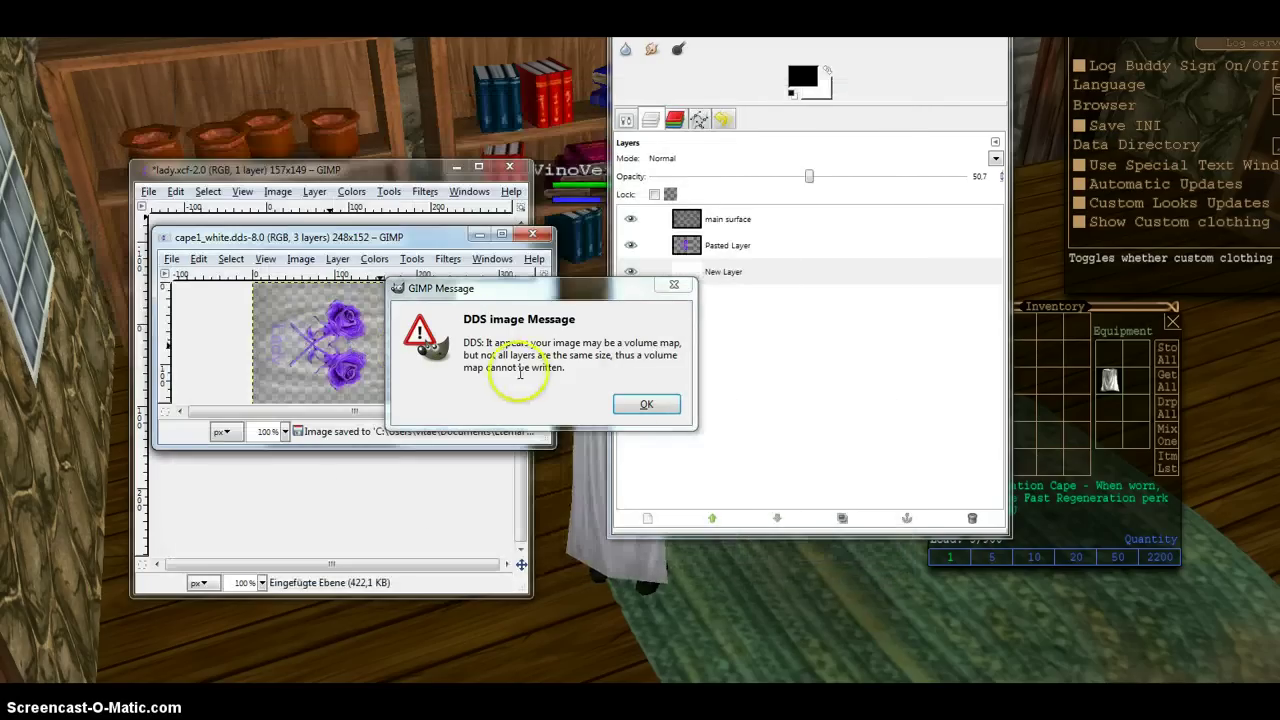
pyautogui.click(646, 405)
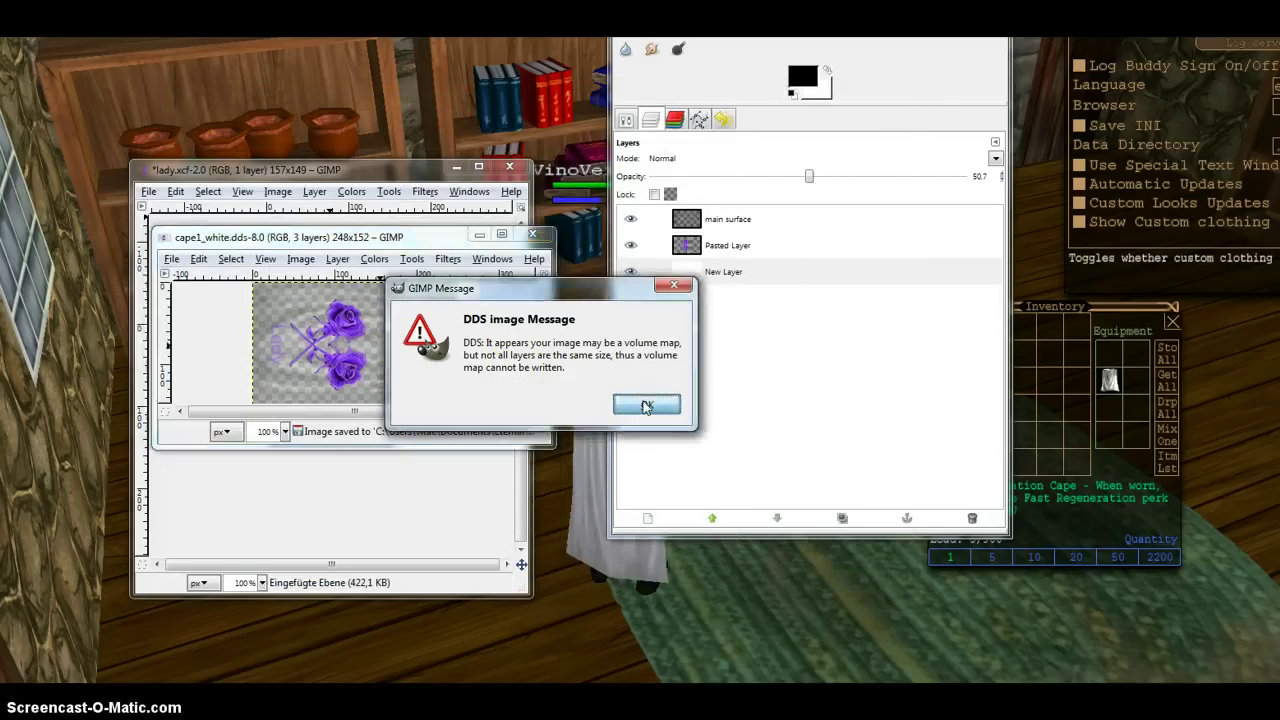
# Switch to Eternal Lands, take off and re-equip the Fast Regeneration Cape, and examine its texture on the character.
pyautogui.click(1082, 436)
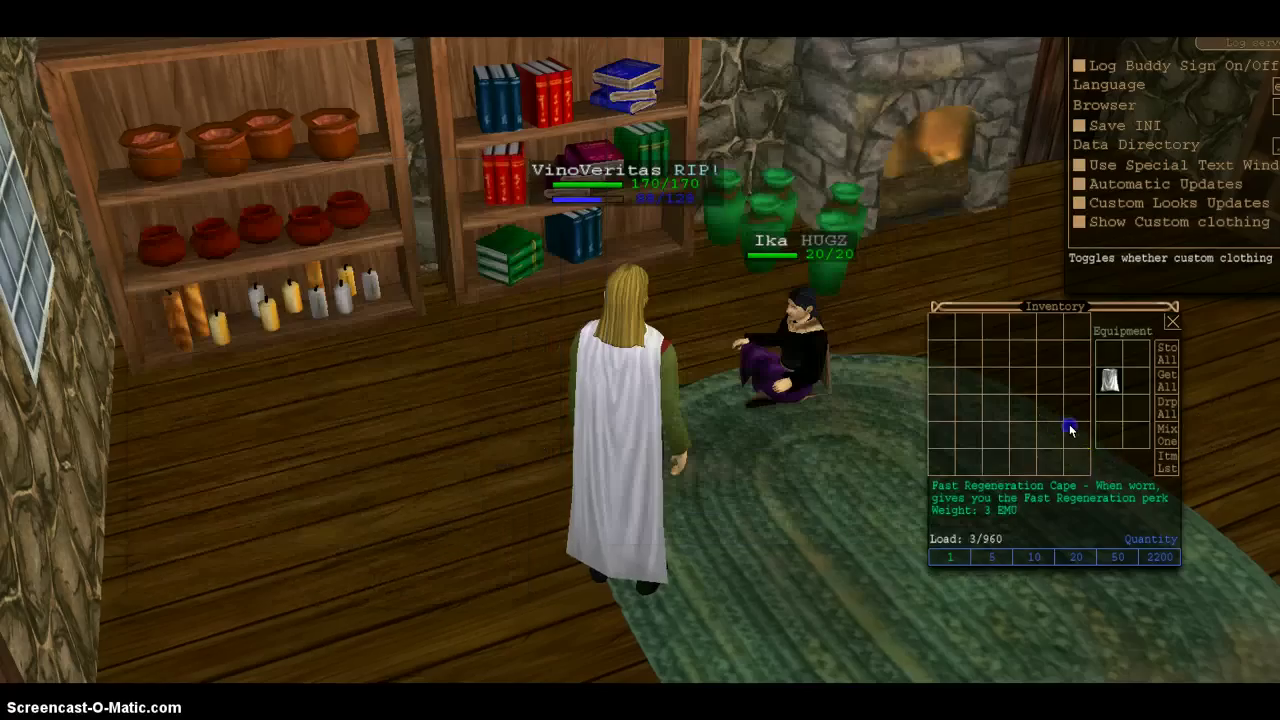
pyautogui.click(1110, 375)
pyautogui.click(1077, 385)
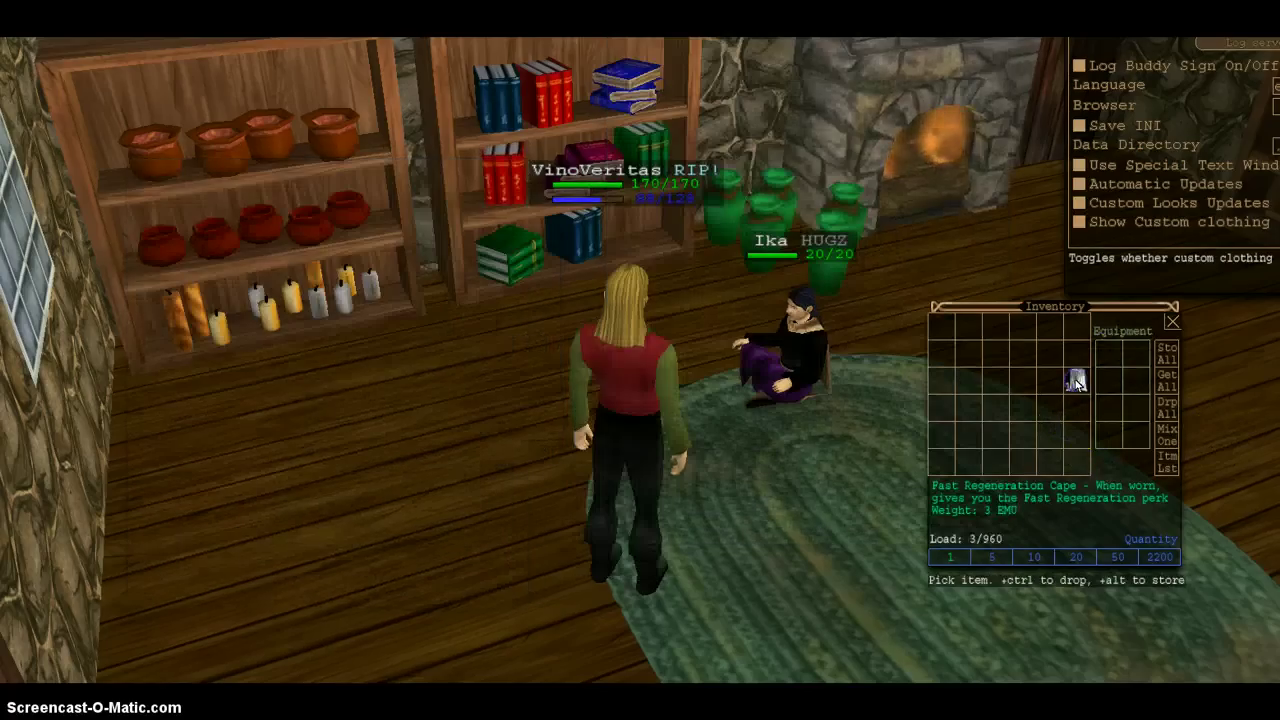
pyautogui.click(1075, 380)
pyautogui.click(1110, 378)
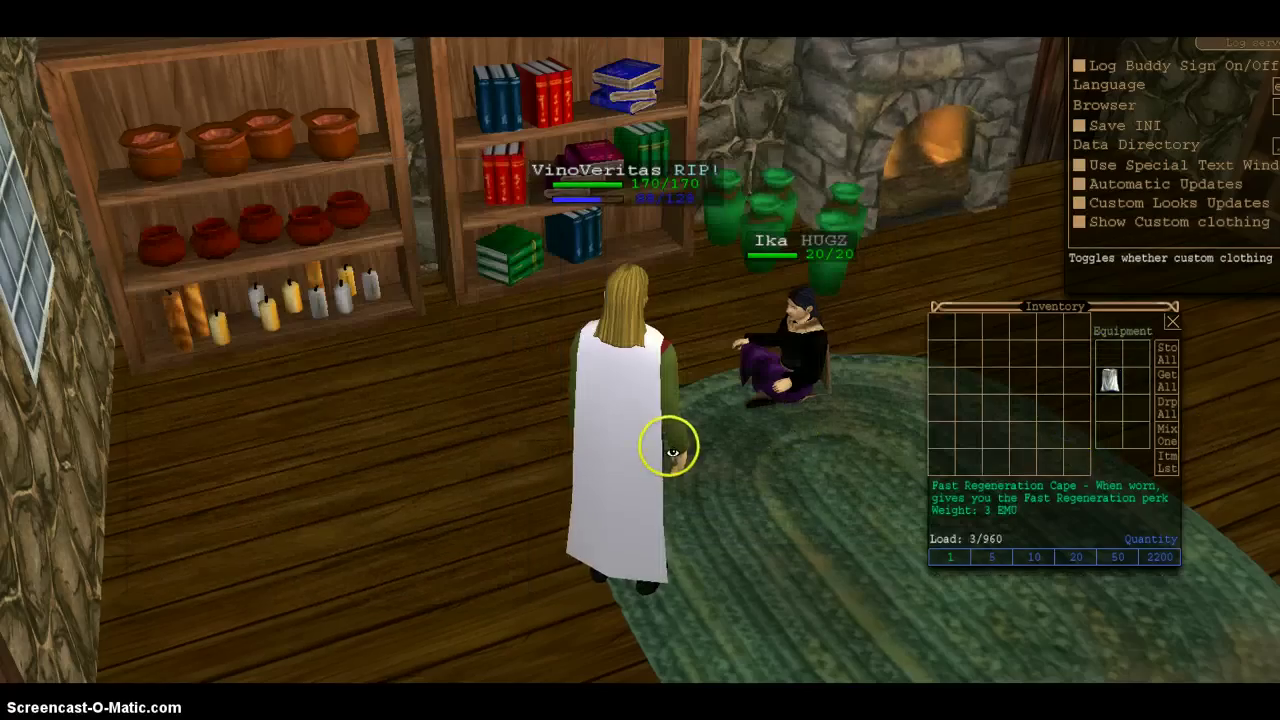
pyautogui.moveTo(650, 487); pyautogui.dragTo(692, 468)
pyautogui.click(523, 536)
pyautogui.click(482, 630)
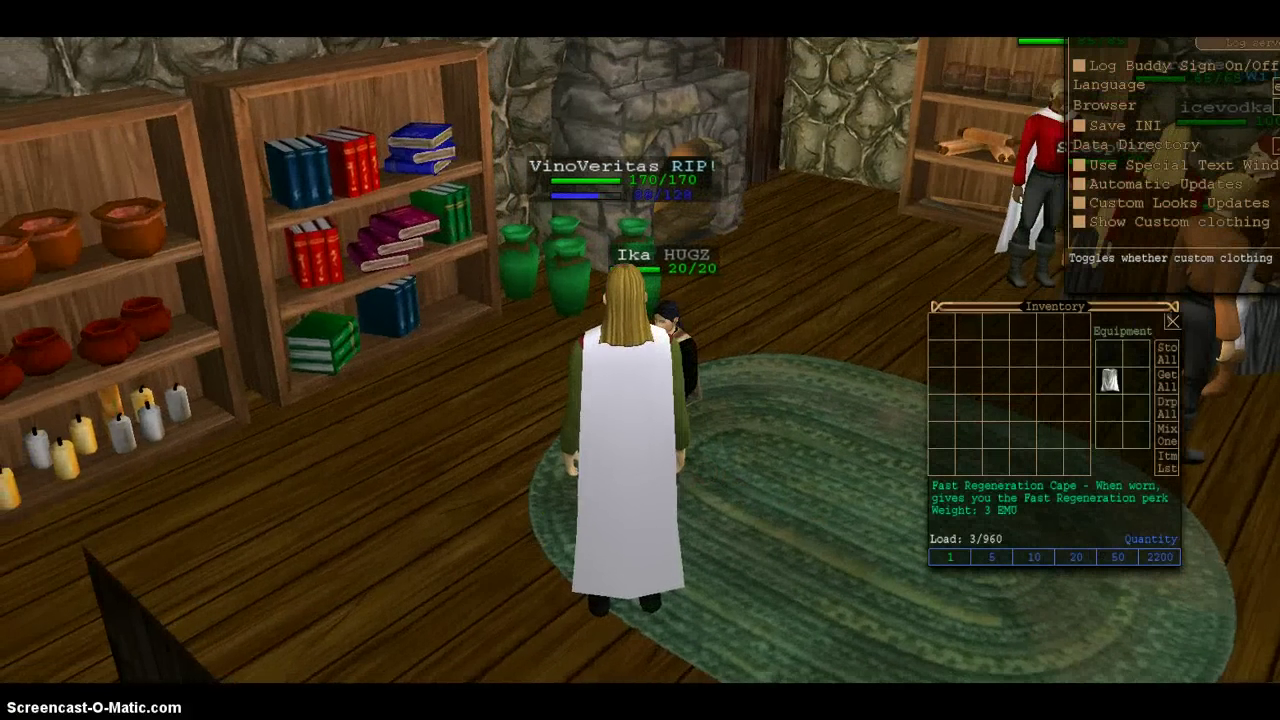
# Switch back to cape1_white.dds in GIMP, merge its visible layers clipped to the image with invisible layers discarded, and save the file.
pyautogui.moveTo(440, 700)
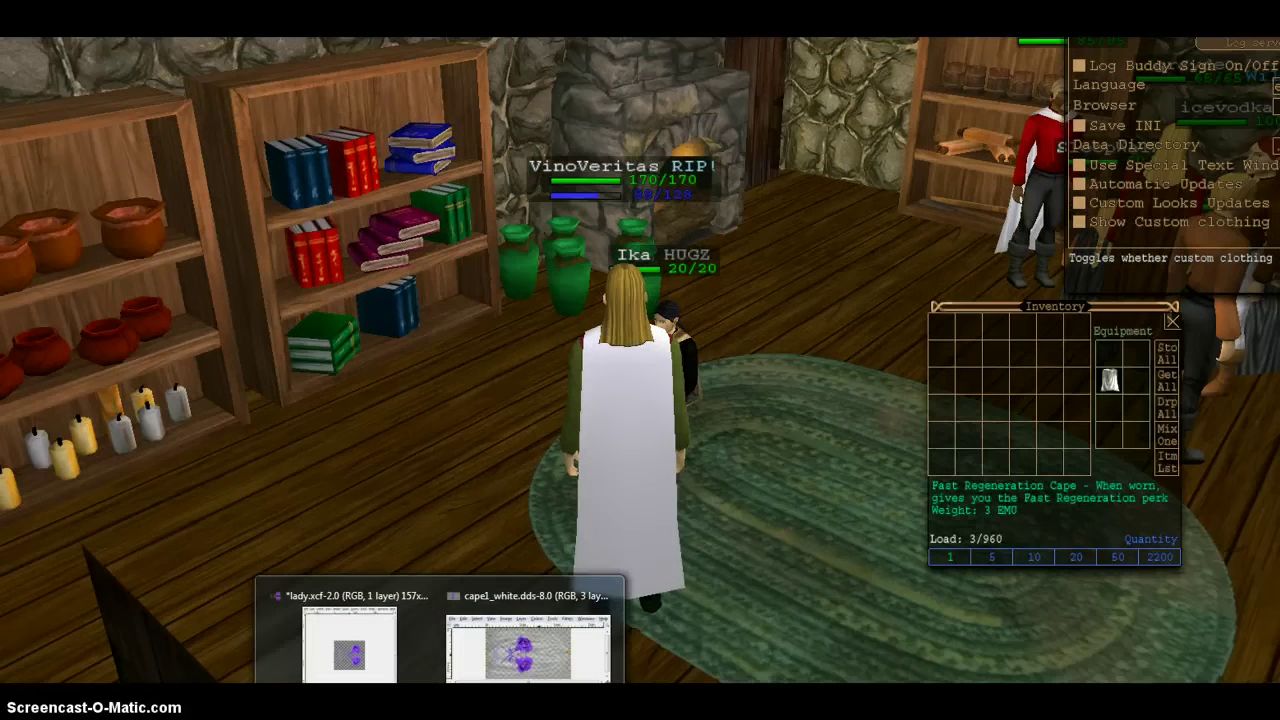
pyautogui.click(362, 672)
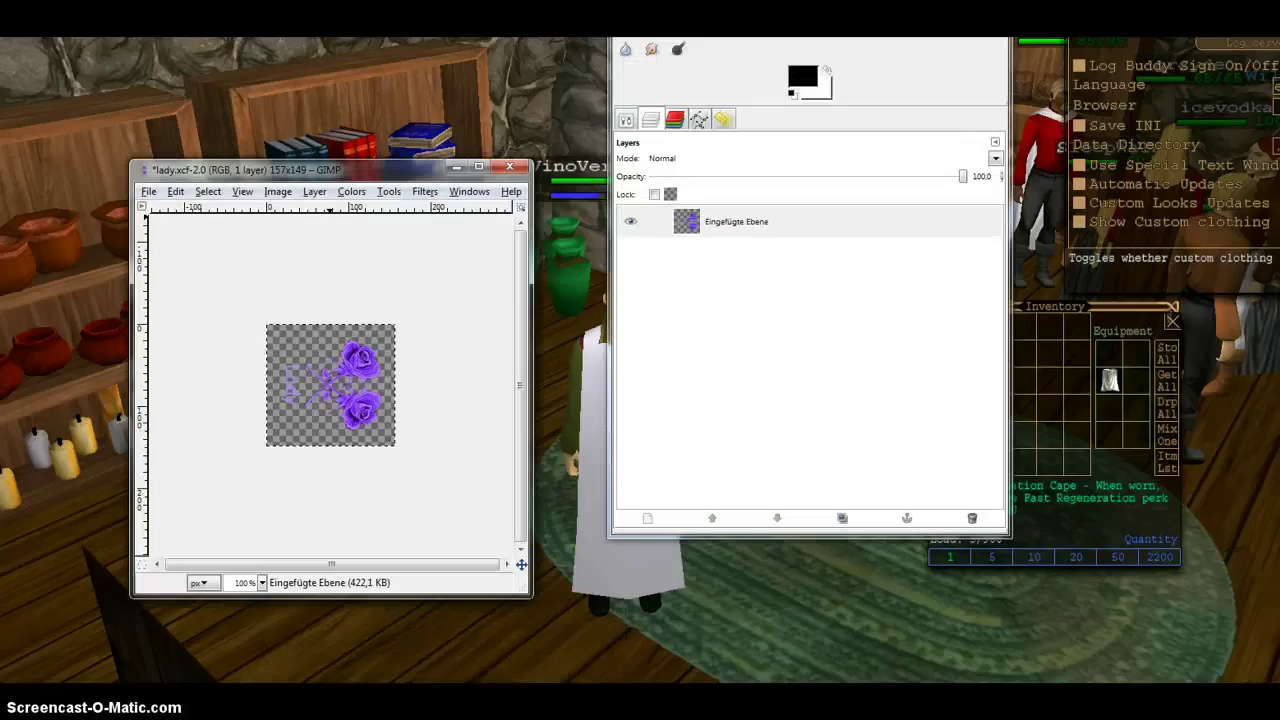
pyautogui.moveTo(440, 700)
pyautogui.click(463, 662)
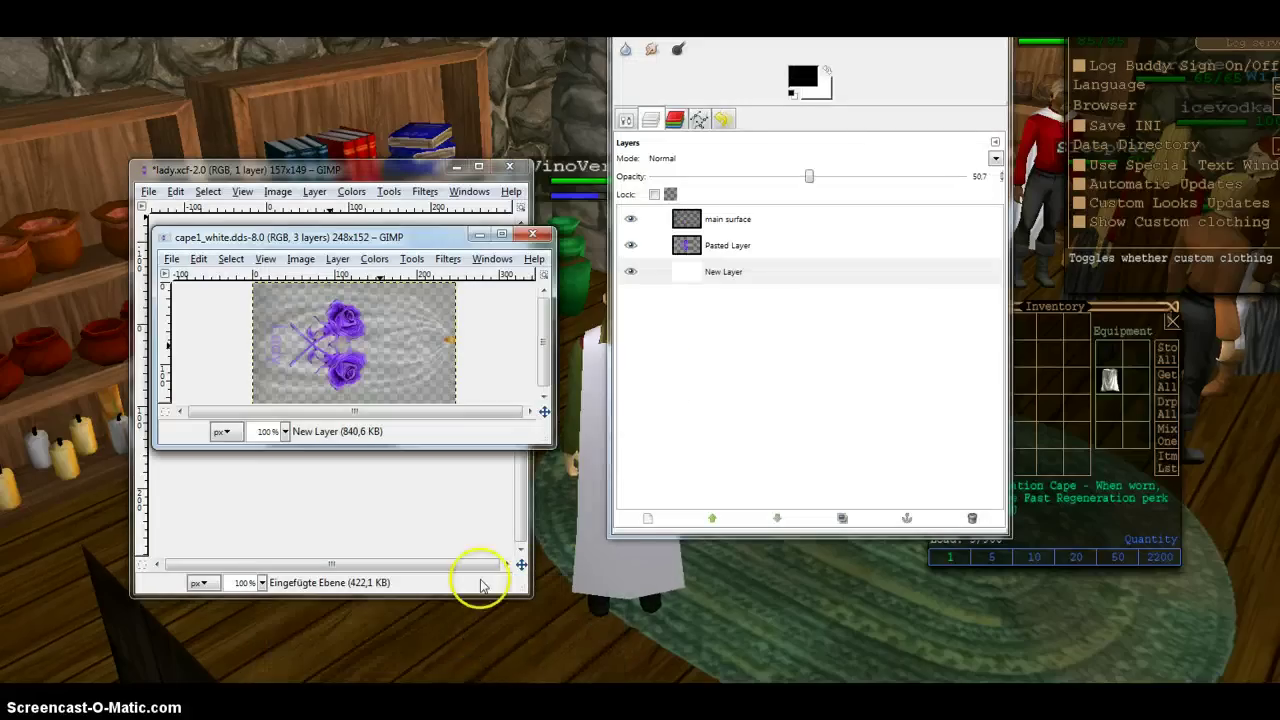
pyautogui.click(688, 328)
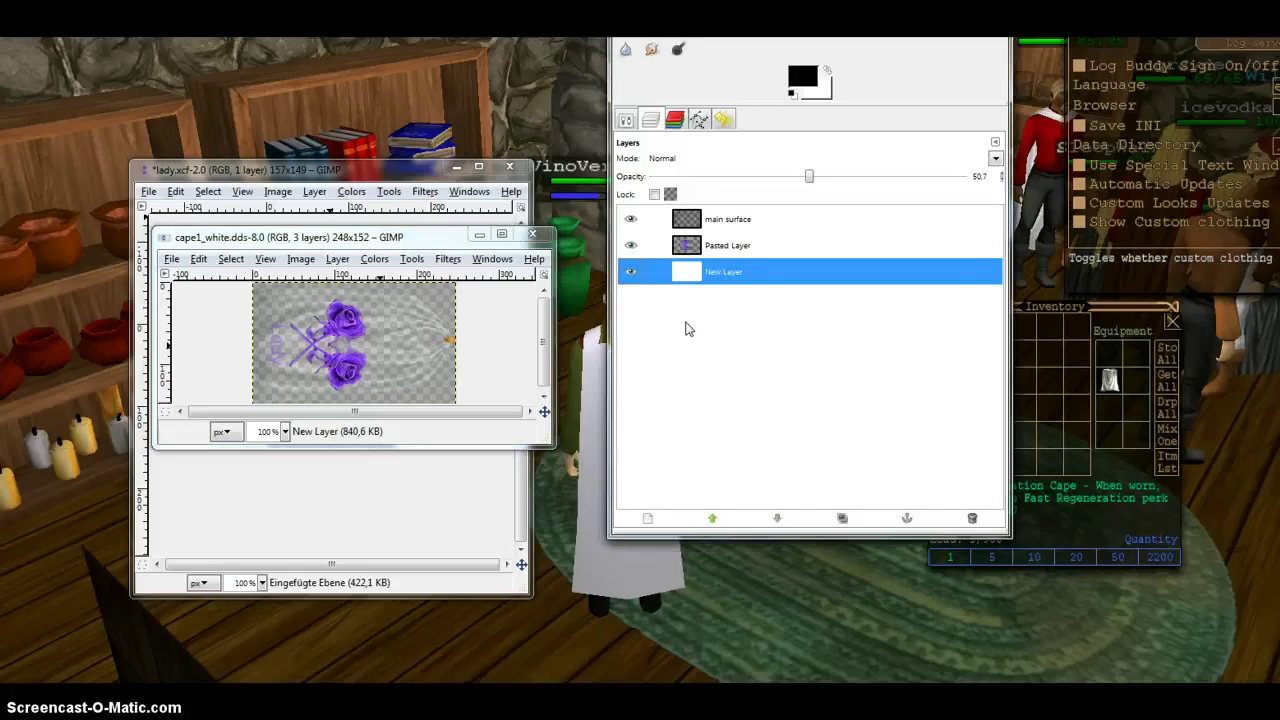
pyautogui.rightClick(688, 328)
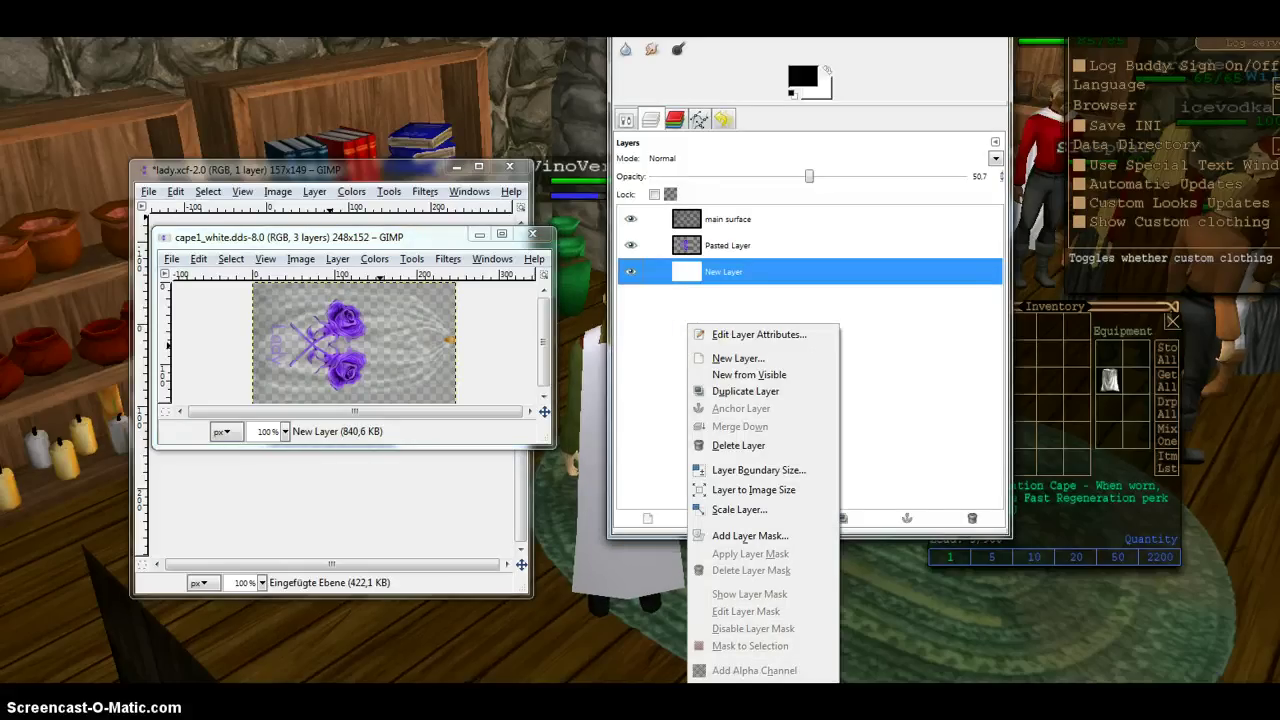
pyautogui.click(860, 304)
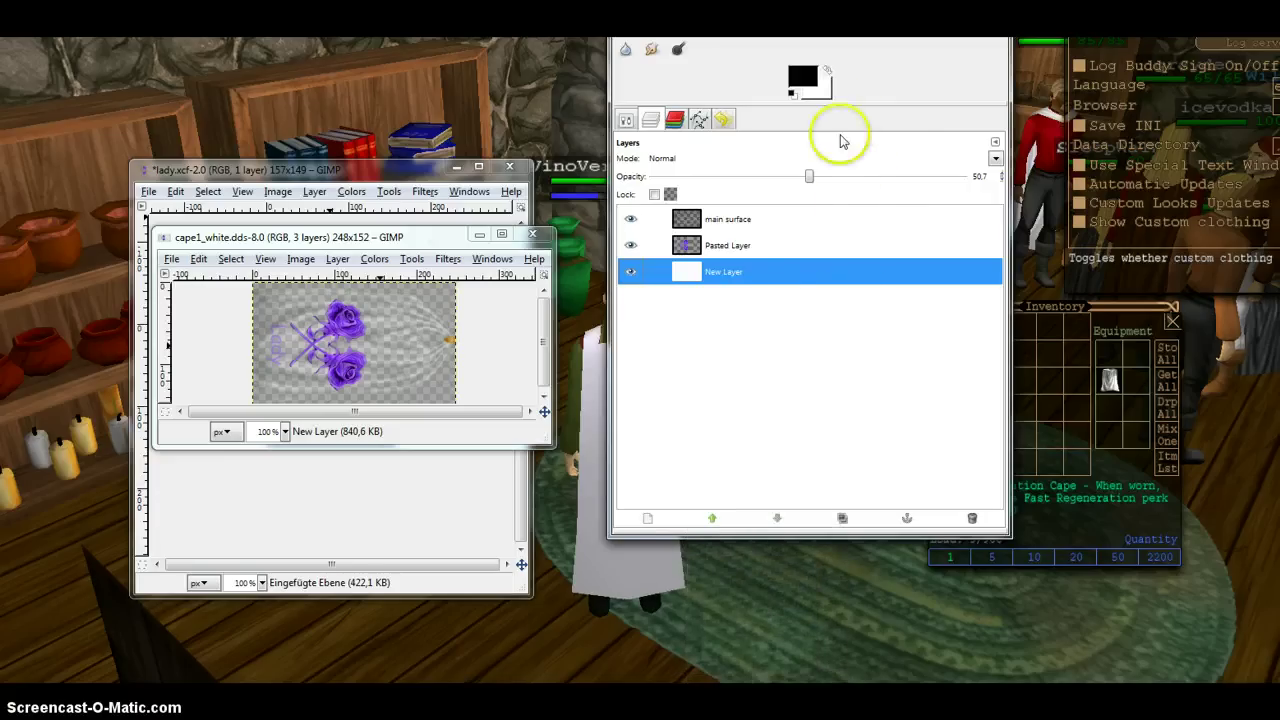
pyautogui.moveTo(808, 48); pyautogui.dragTo(800, 0)
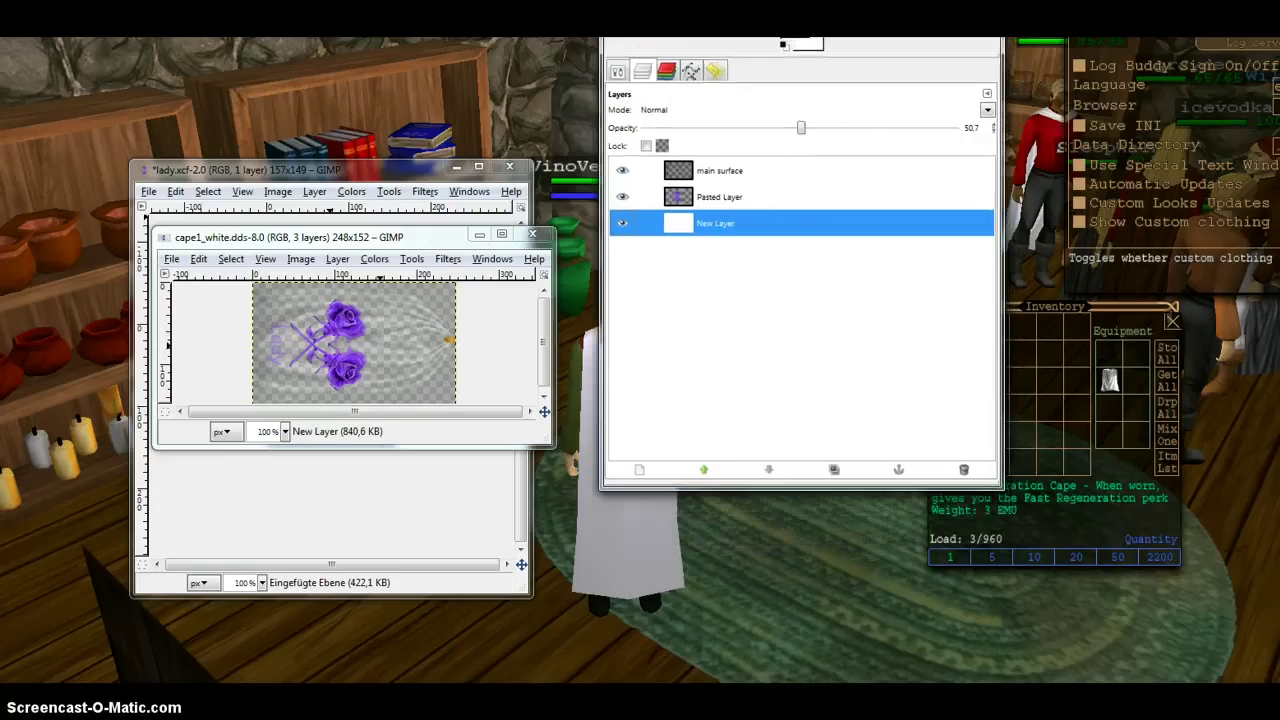
pyautogui.rightClick(786, 176)
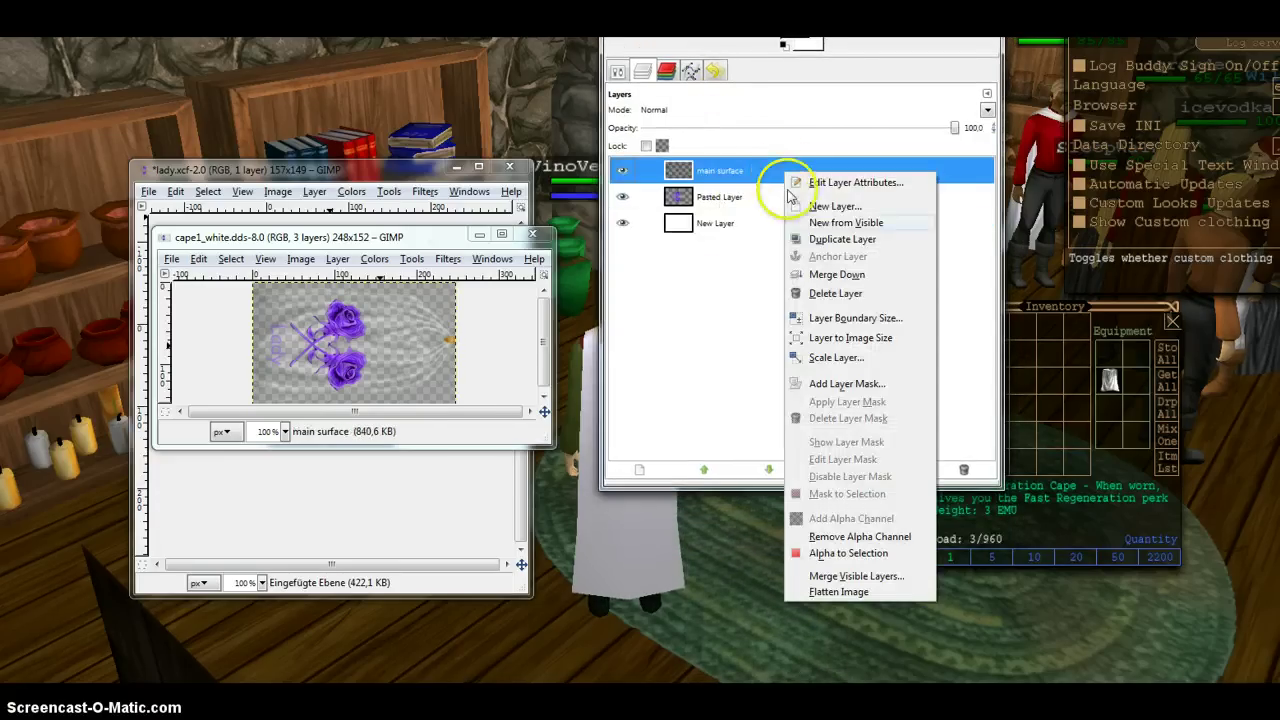
pyautogui.click(853, 580)
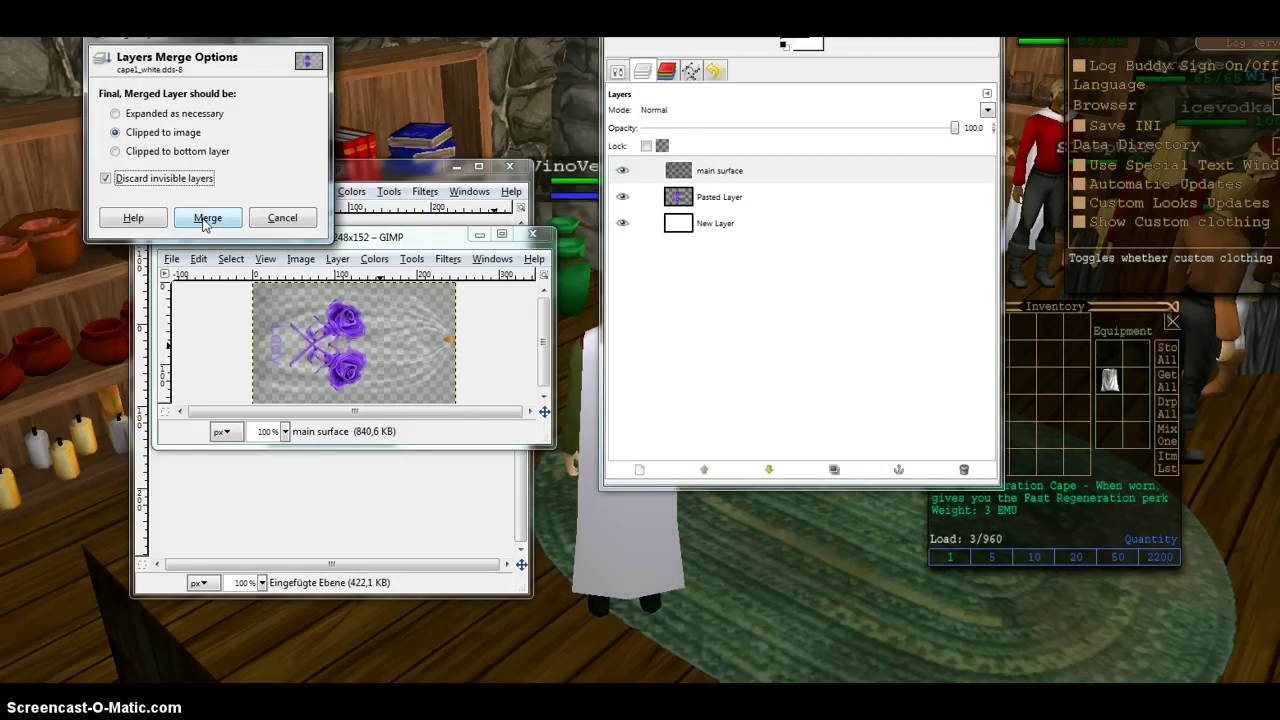
pyautogui.click(207, 218)
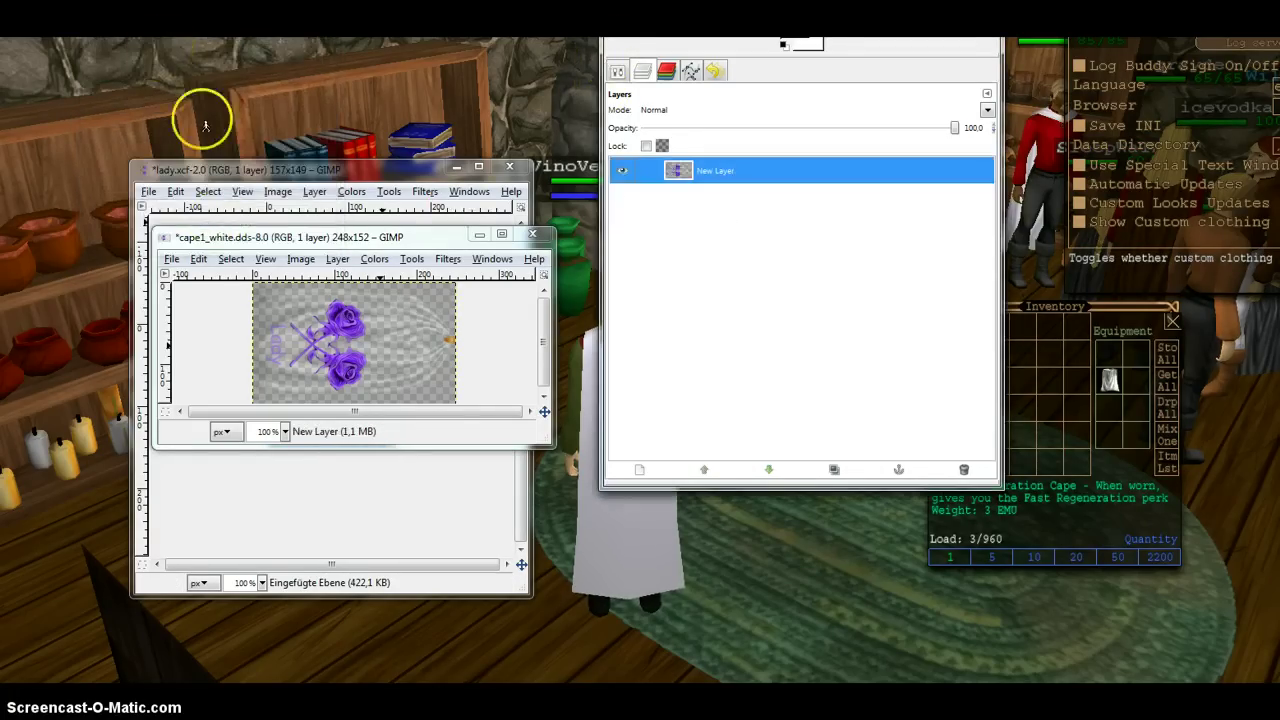
pyautogui.click(174, 261)
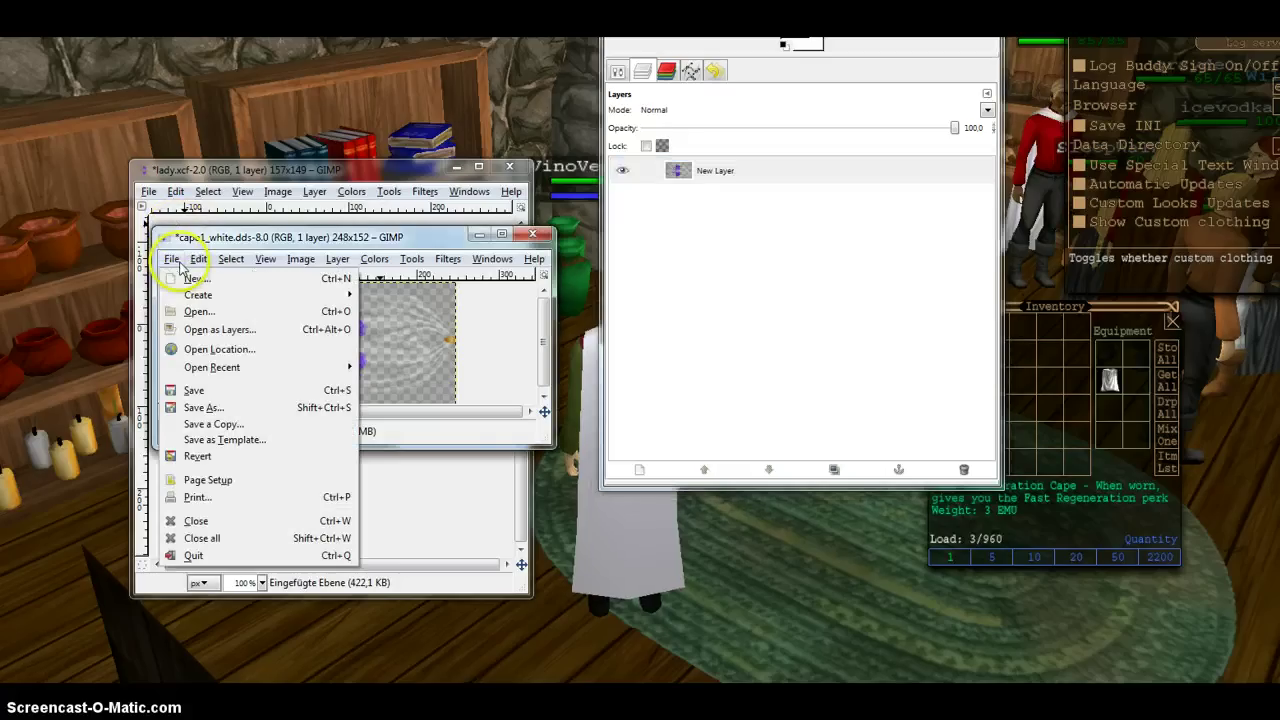
pyautogui.click(210, 392)
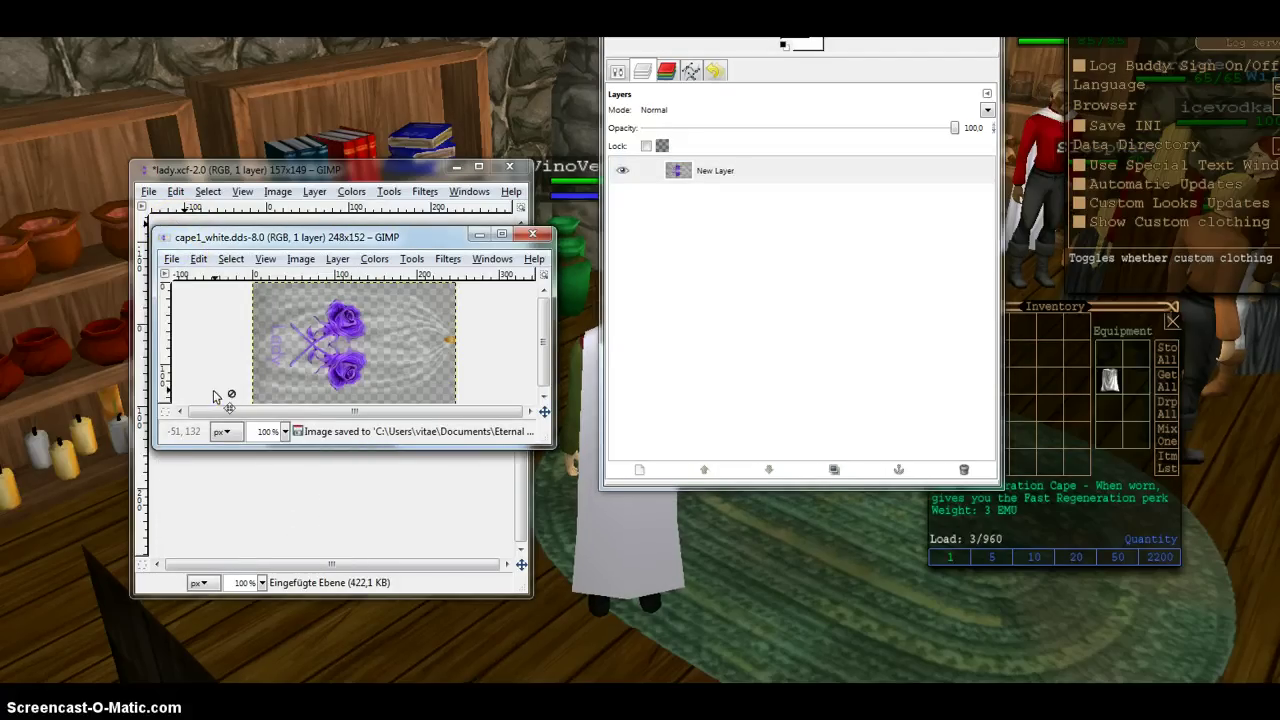
# Switch to Eternal Lands, take off and re-equip the Fast Regeneration Cape, reload custom clothing, and examine the semi-transparent cape around the character.
pyautogui.click(1015, 312)
pyautogui.click(1097, 375)
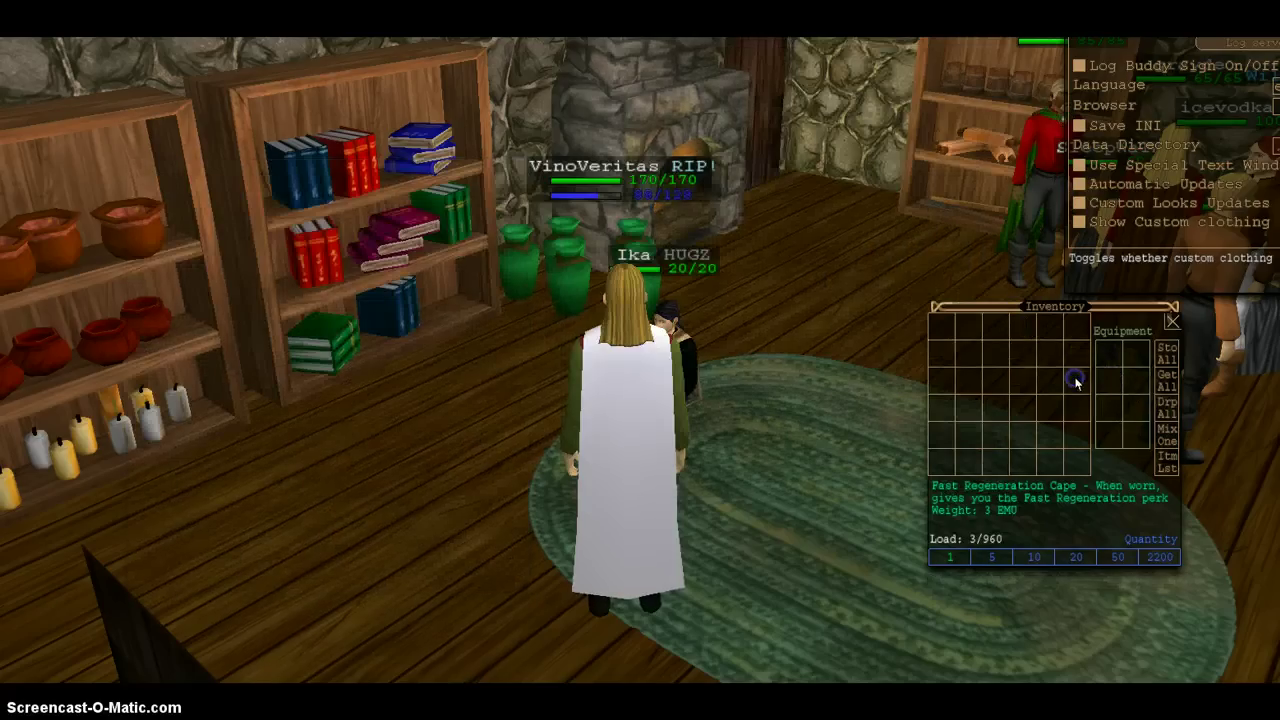
pyautogui.click(1075, 380)
pyautogui.click(1075, 380)
pyautogui.click(1105, 378)
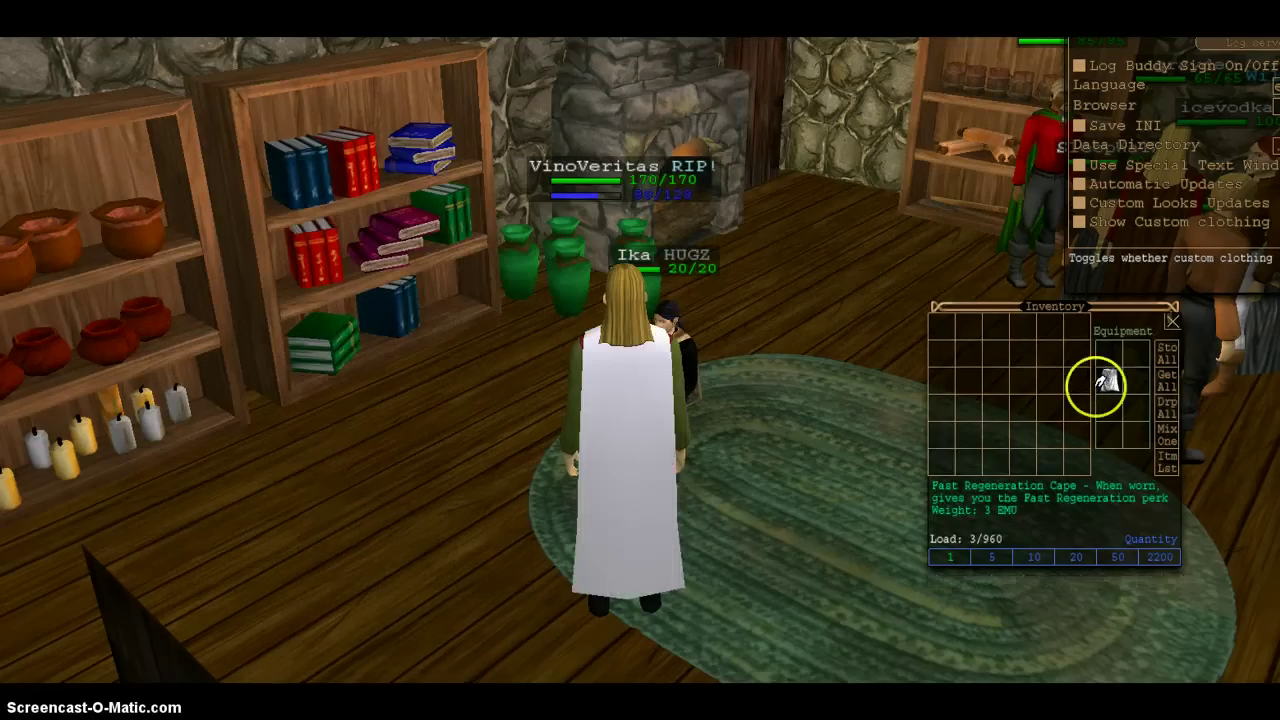
pyautogui.click(1095, 226)
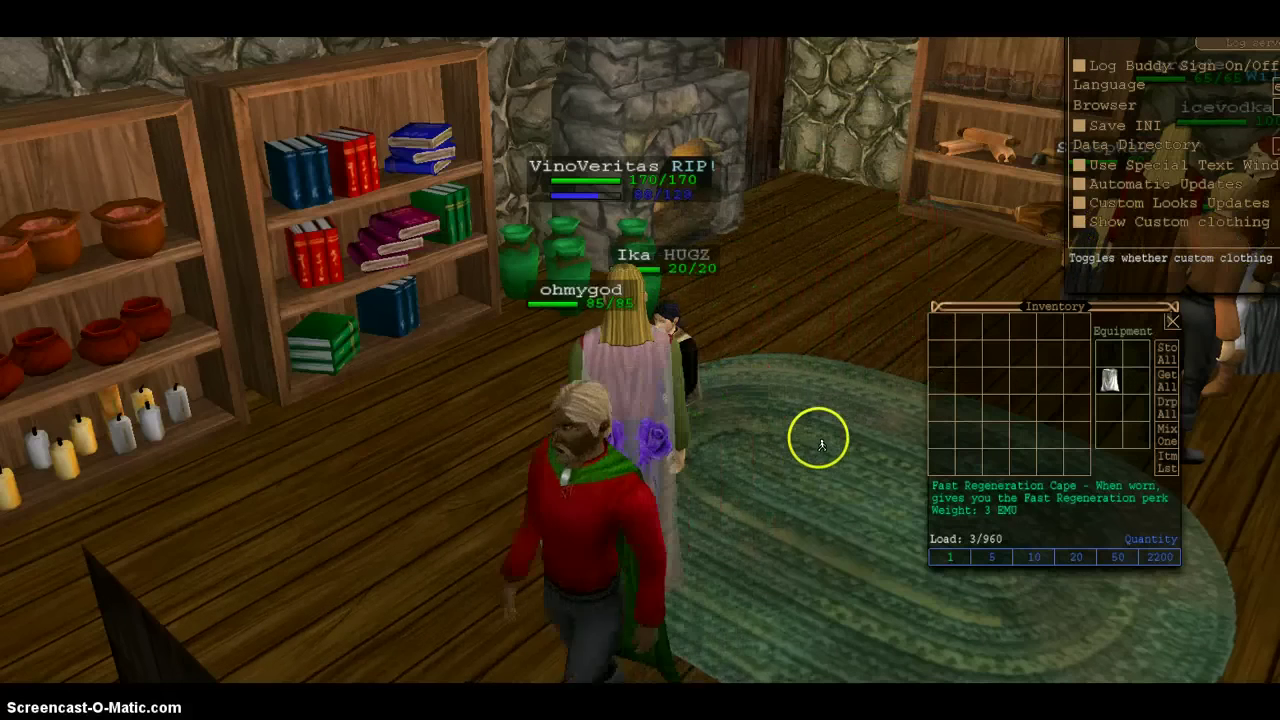
pyautogui.moveTo(822, 433)
pyautogui.mouseDown()
pyautogui.moveTo(771, 462)
pyautogui.moveTo(785, 412)
pyautogui.moveTo(803, 420)
pyautogui.moveTo(775, 471)
pyautogui.moveTo(828, 497)
pyautogui.moveTo(672, 527)
pyautogui.moveTo(737, 491)
pyautogui.moveTo(489, 514)
pyautogui.moveTo(499, 524)
pyautogui.mouseUp()
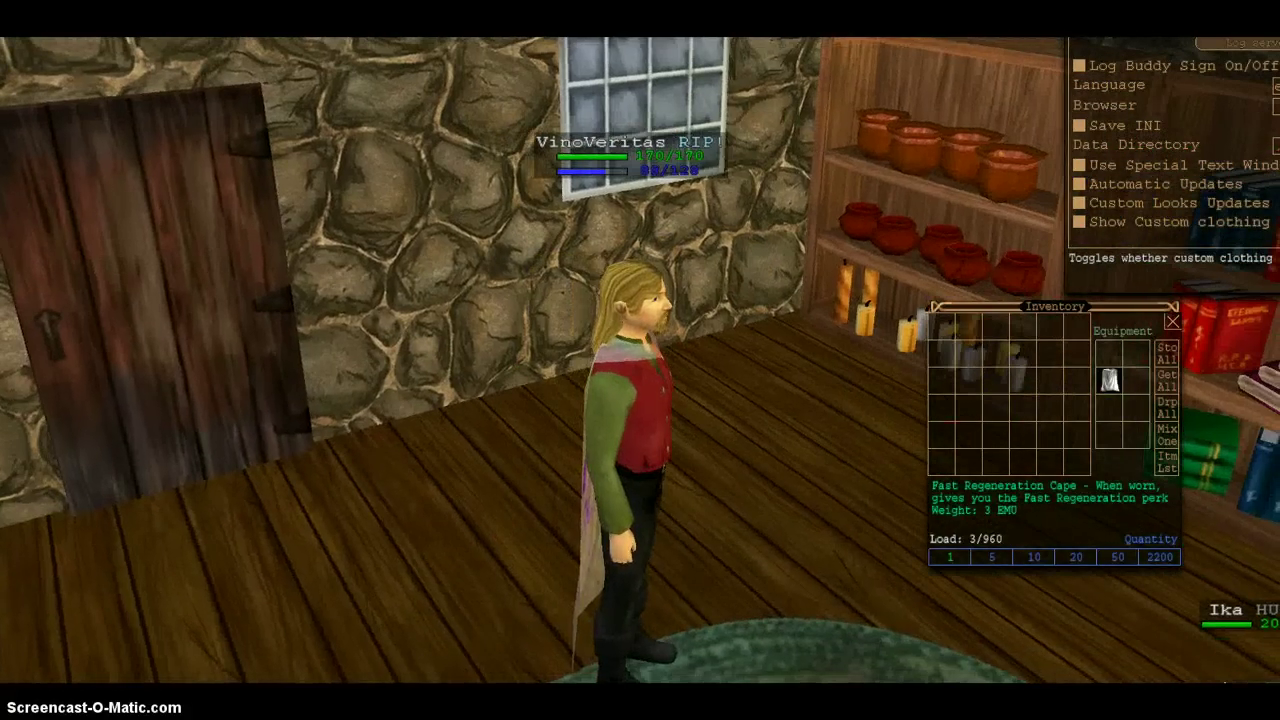
# Switch back to cape1_white.dds in GIMP, undo the layer merge, and set the white bottom layer's opacity to 100.
pyautogui.click(487, 666)
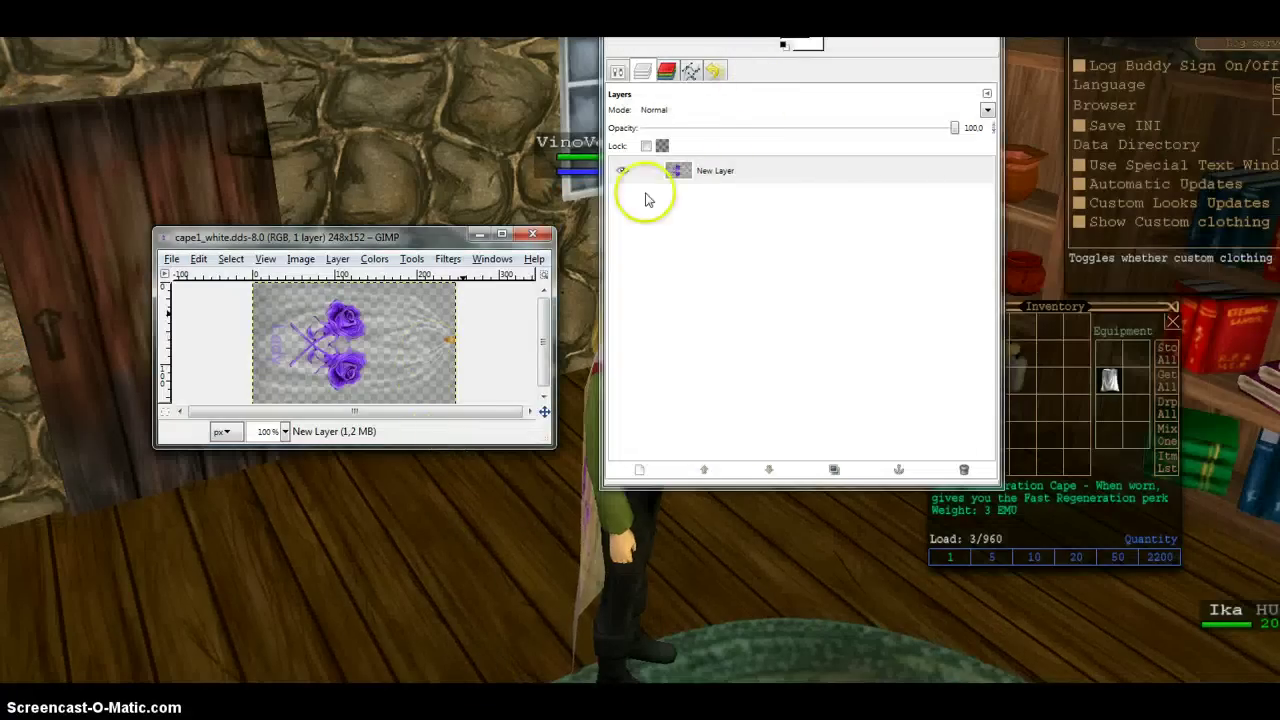
pyautogui.click(790, 313)
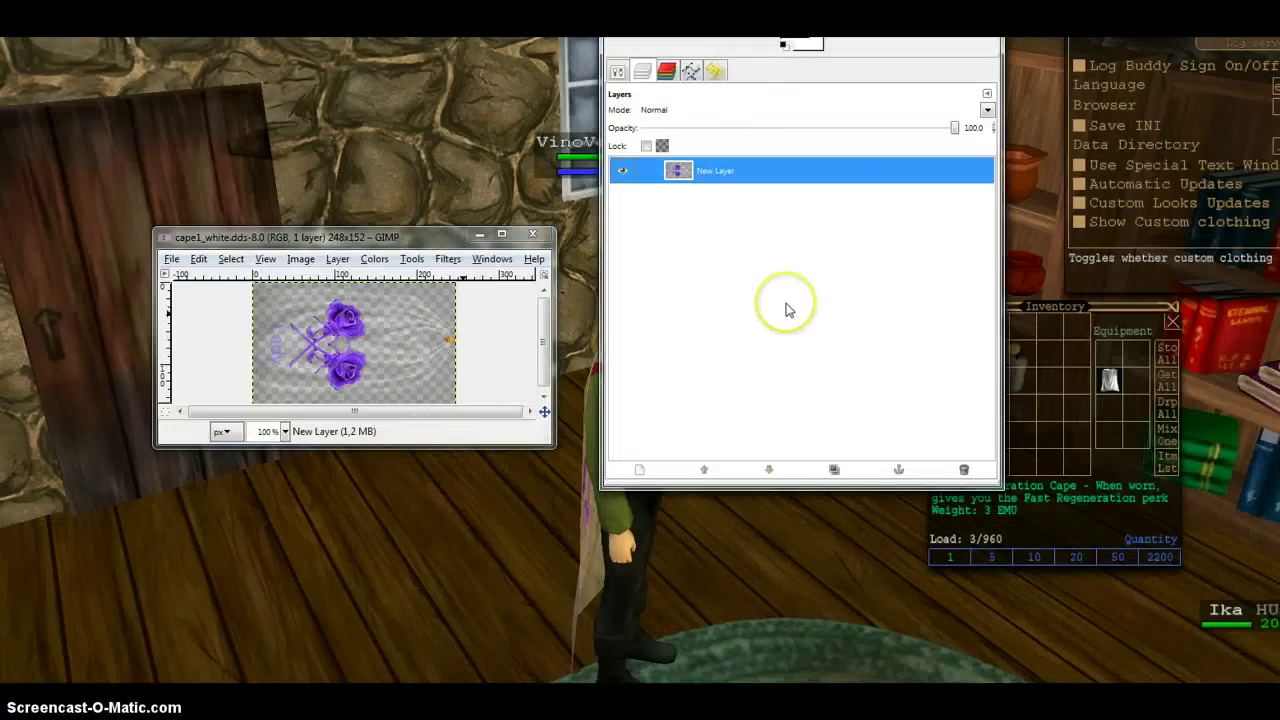
pyautogui.hotkey('ctrl', 'z')
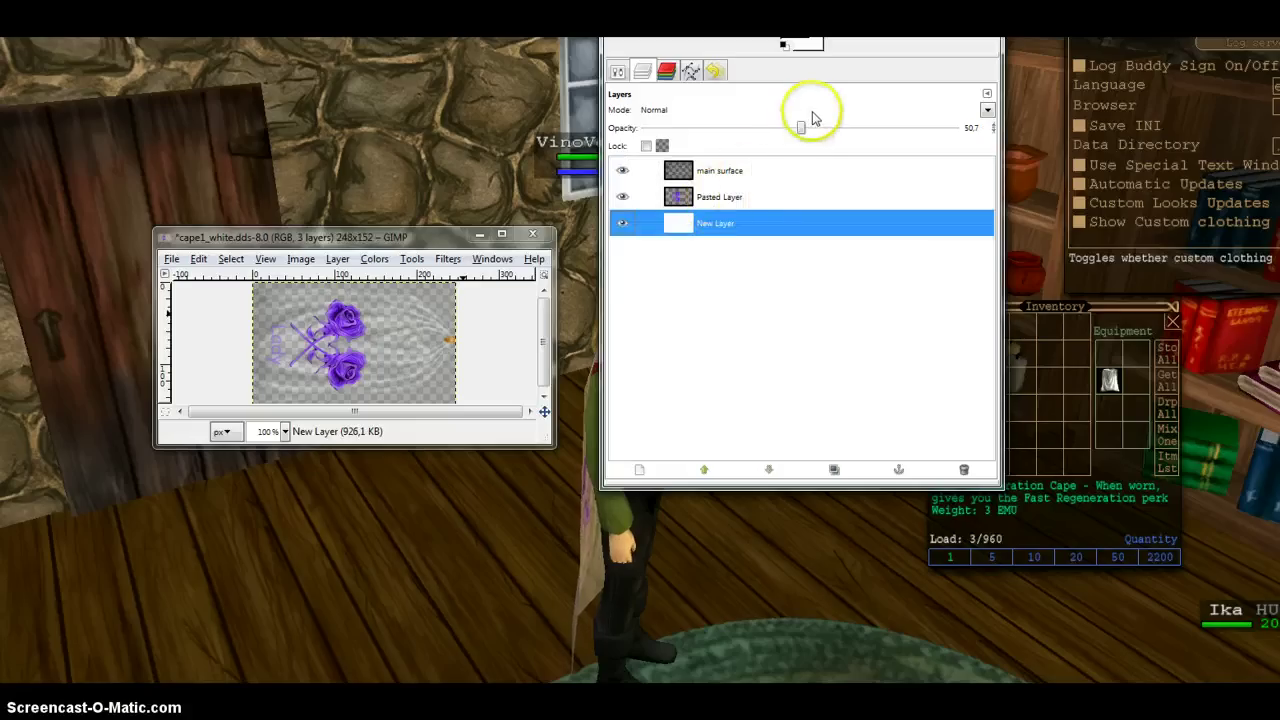
pyautogui.moveTo(802, 128); pyautogui.dragTo(971, 149)
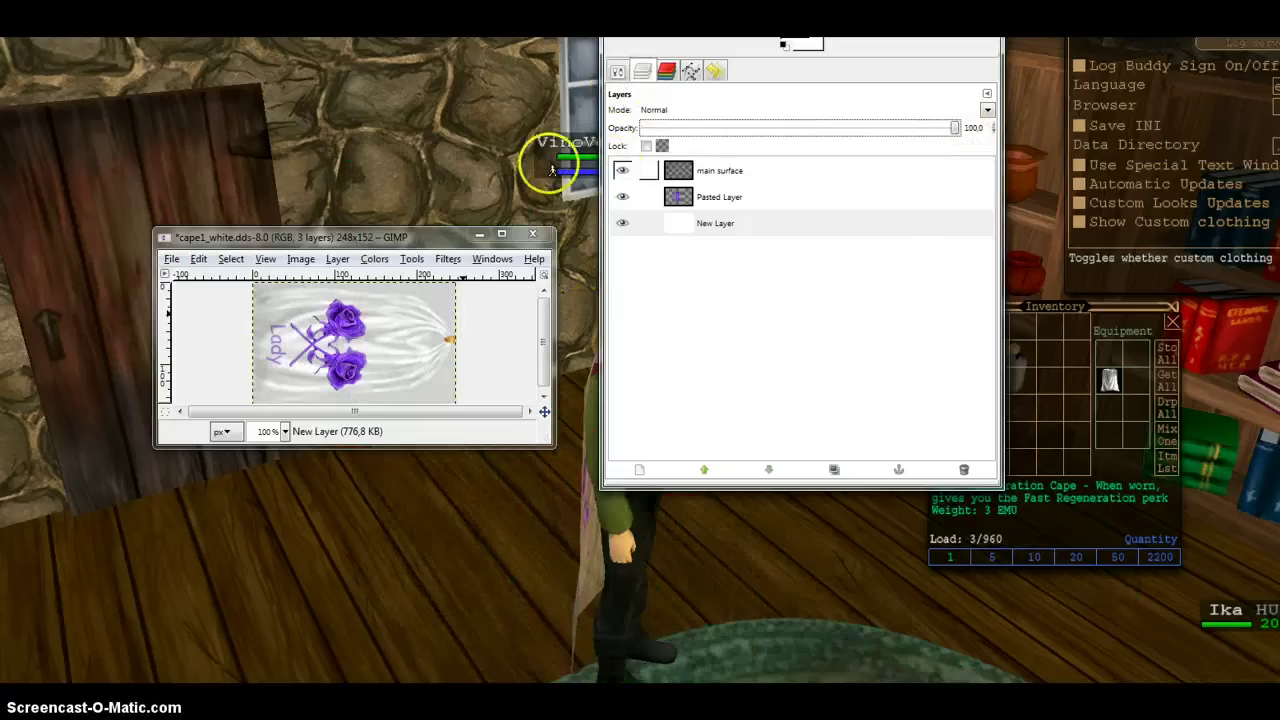
# Save the unmerged image over cape1_white.dds in the meshes folder, using BC1 / DXT1 compression.
pyautogui.click(174, 260)
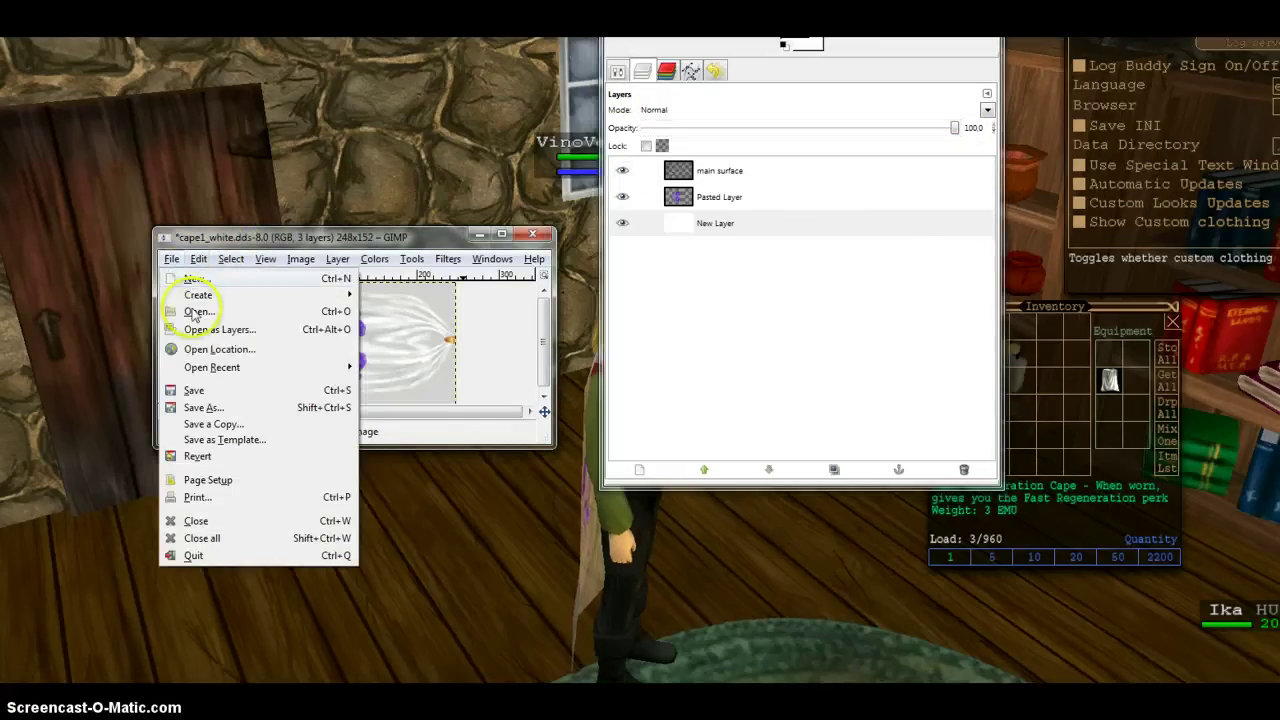
pyautogui.click(240, 408)
pyautogui.click(345, 256)
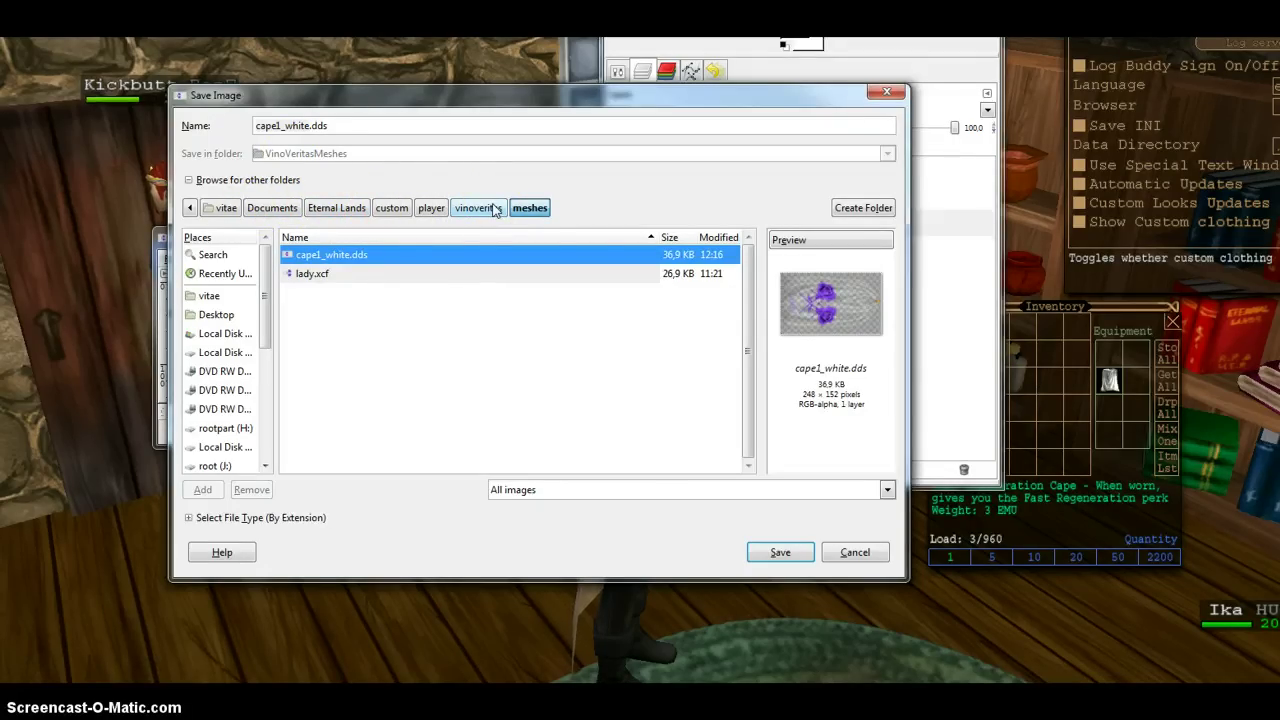
pyautogui.click(777, 552)
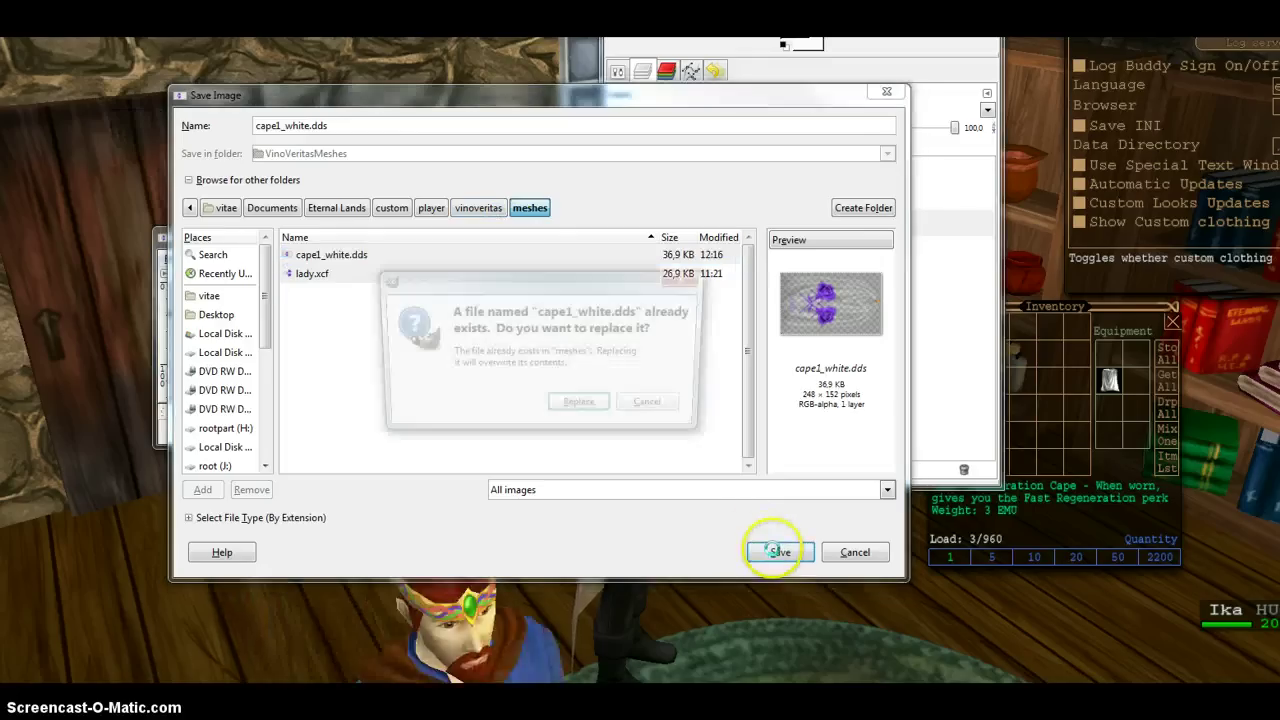
pyautogui.click(578, 405)
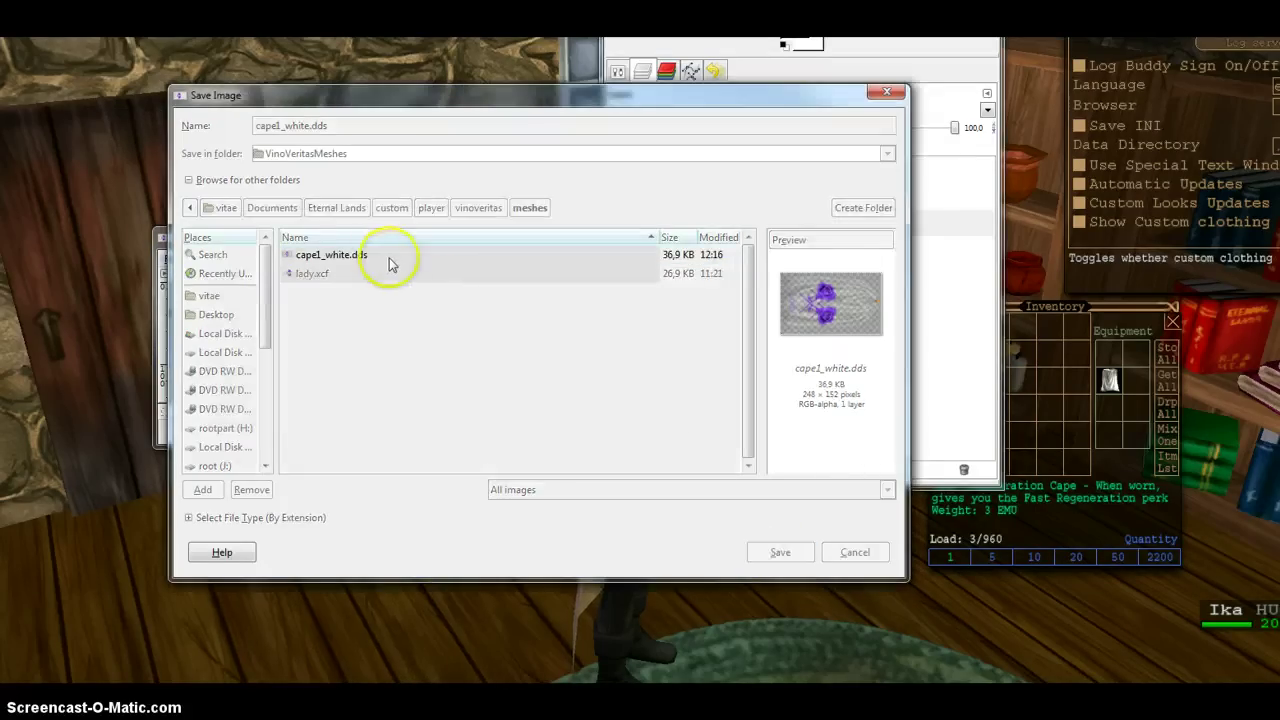
pyautogui.click(139, 2)
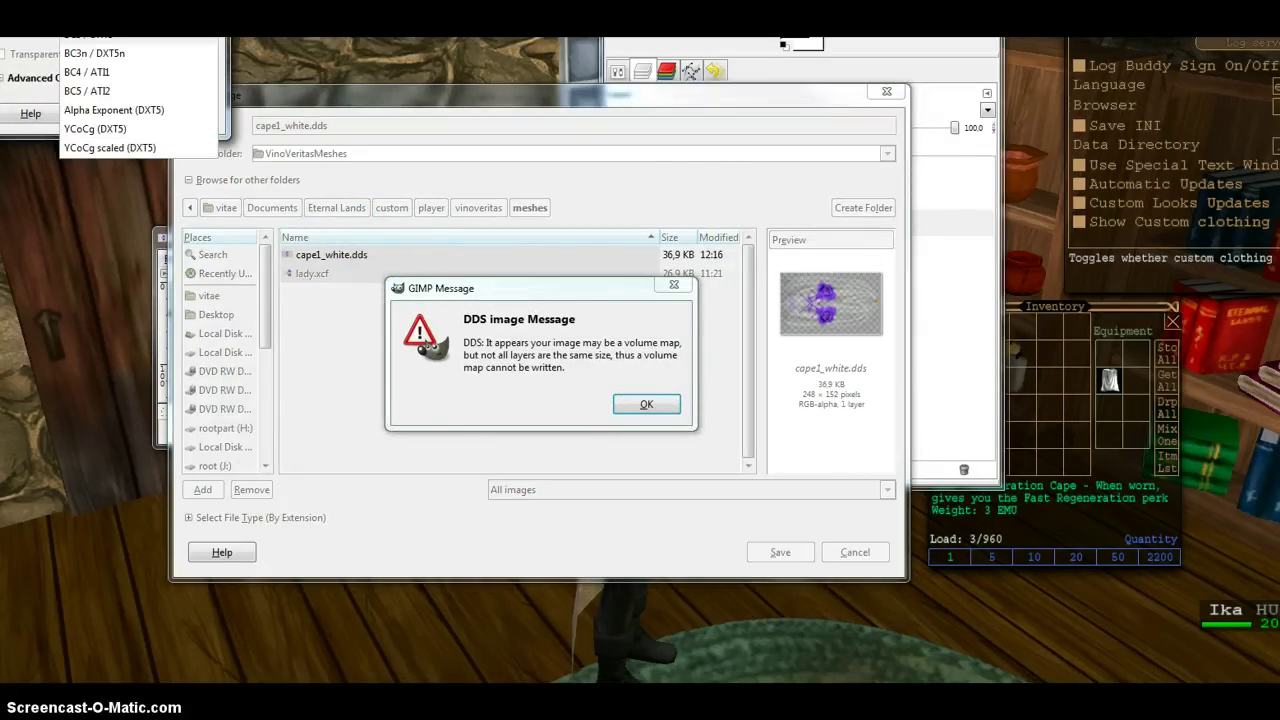
pyautogui.click(110, 34)
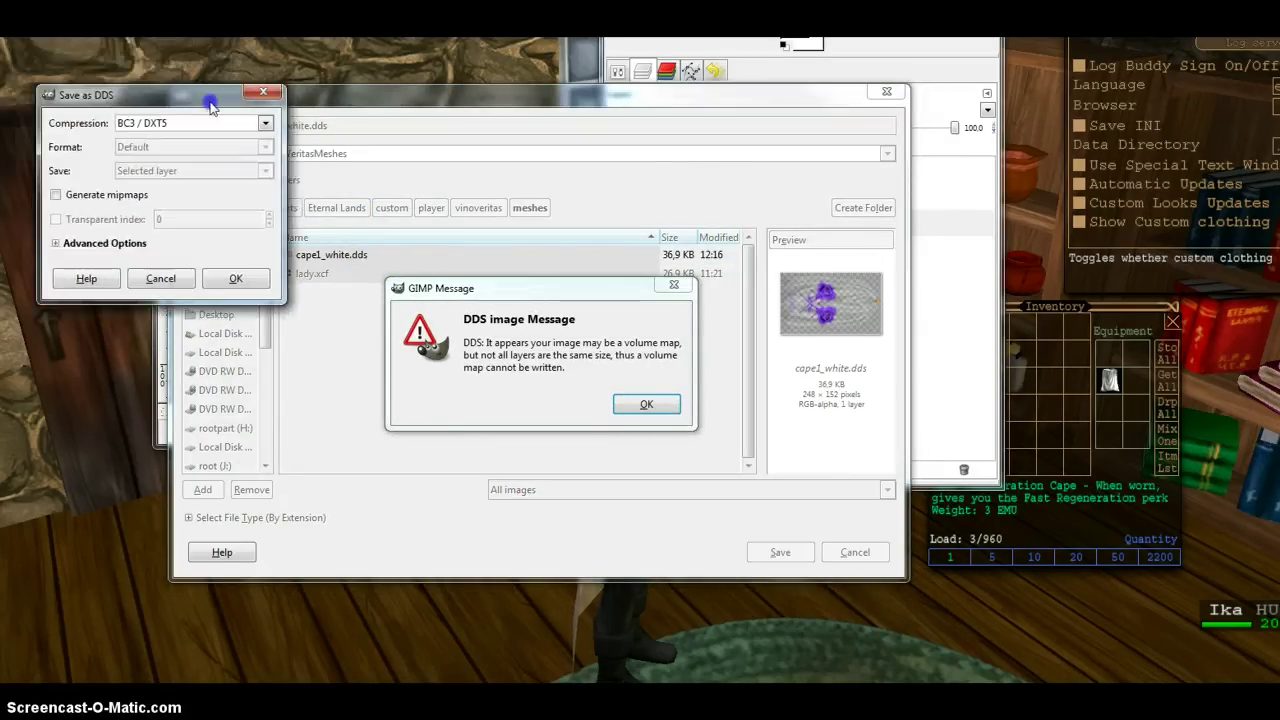
pyautogui.click(263, 122)
pyautogui.click(240, 163)
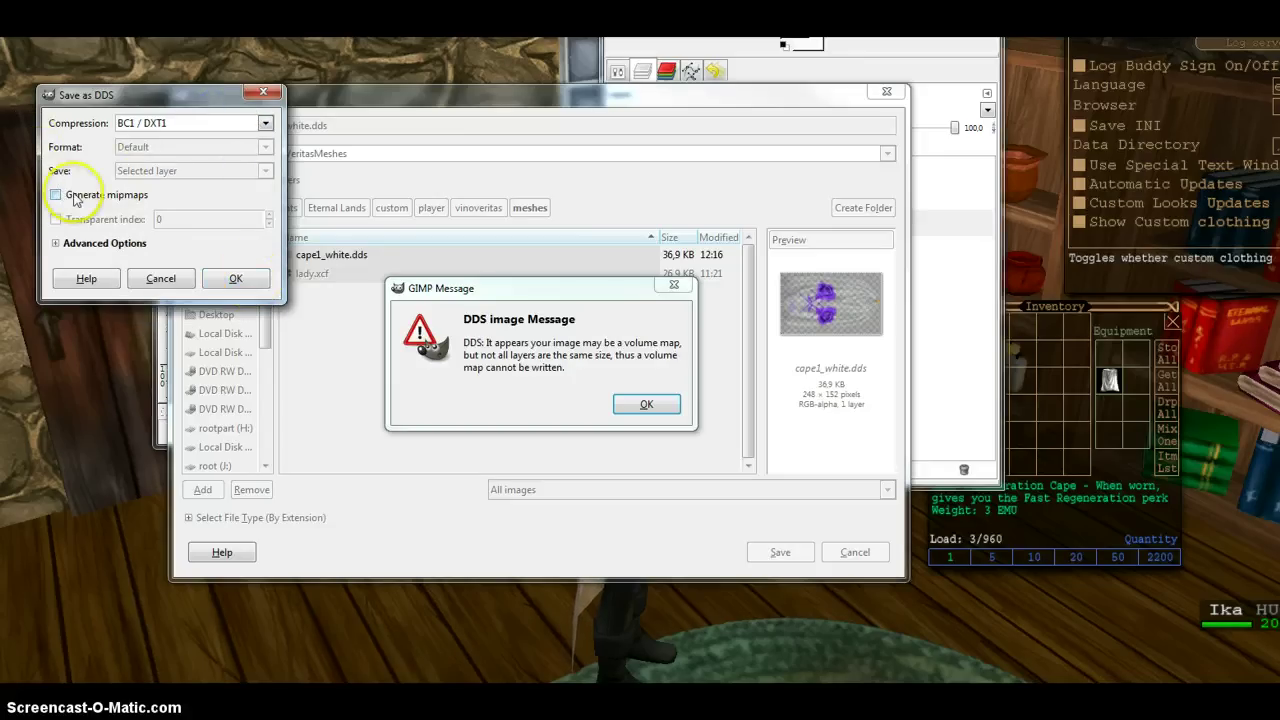
pyautogui.click(236, 278)
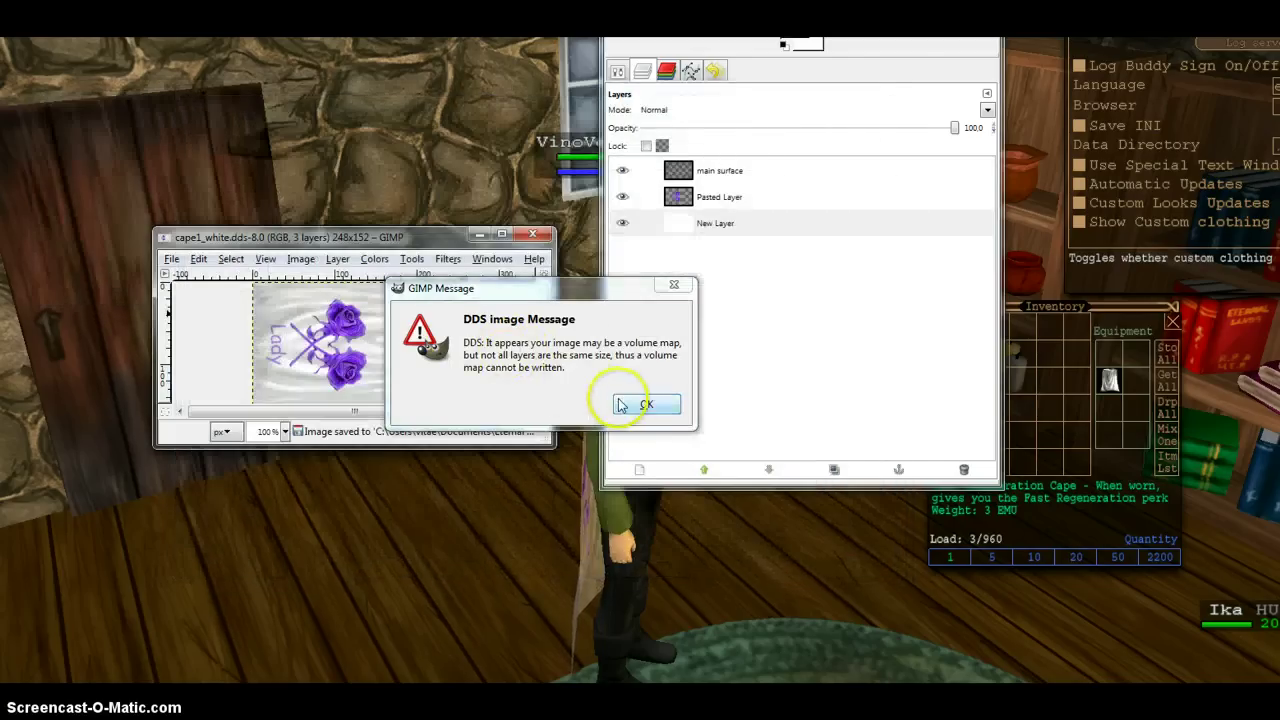
pyautogui.click(646, 406)
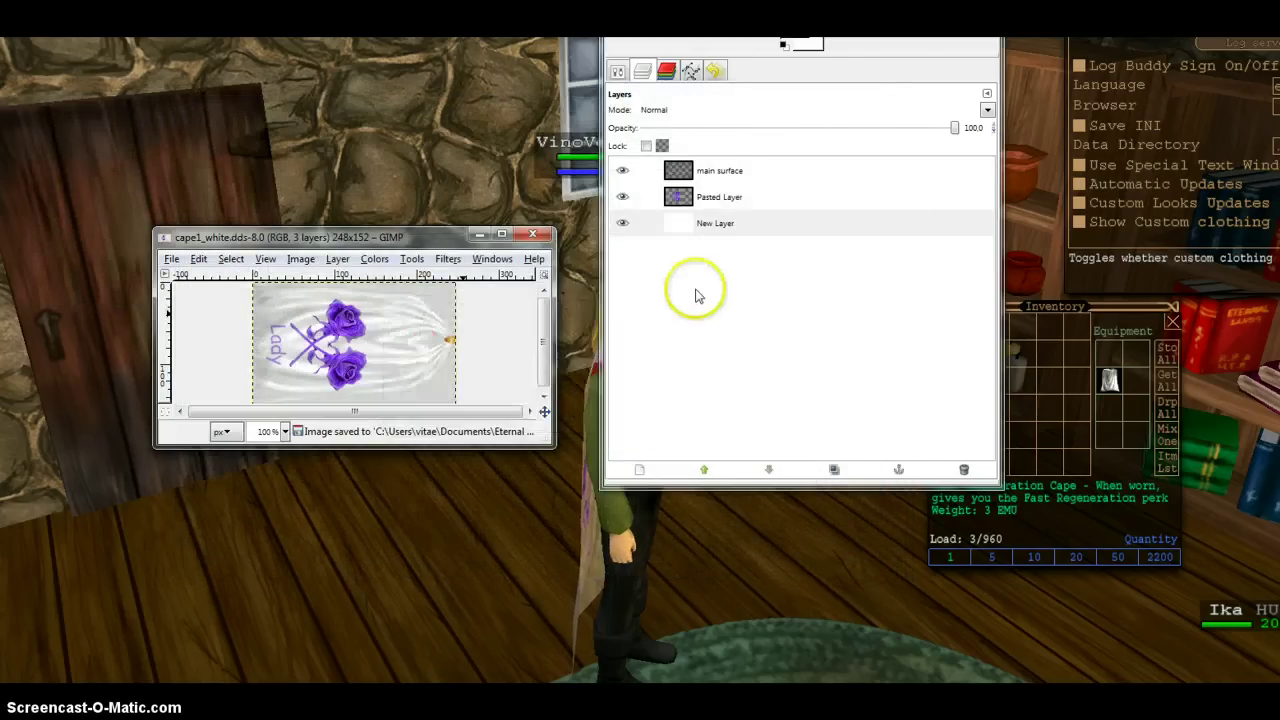
# Merge the visible layers of the opaque cape image, clipped to the image with invisible layers discarded.
pyautogui.rightClick(697, 293)
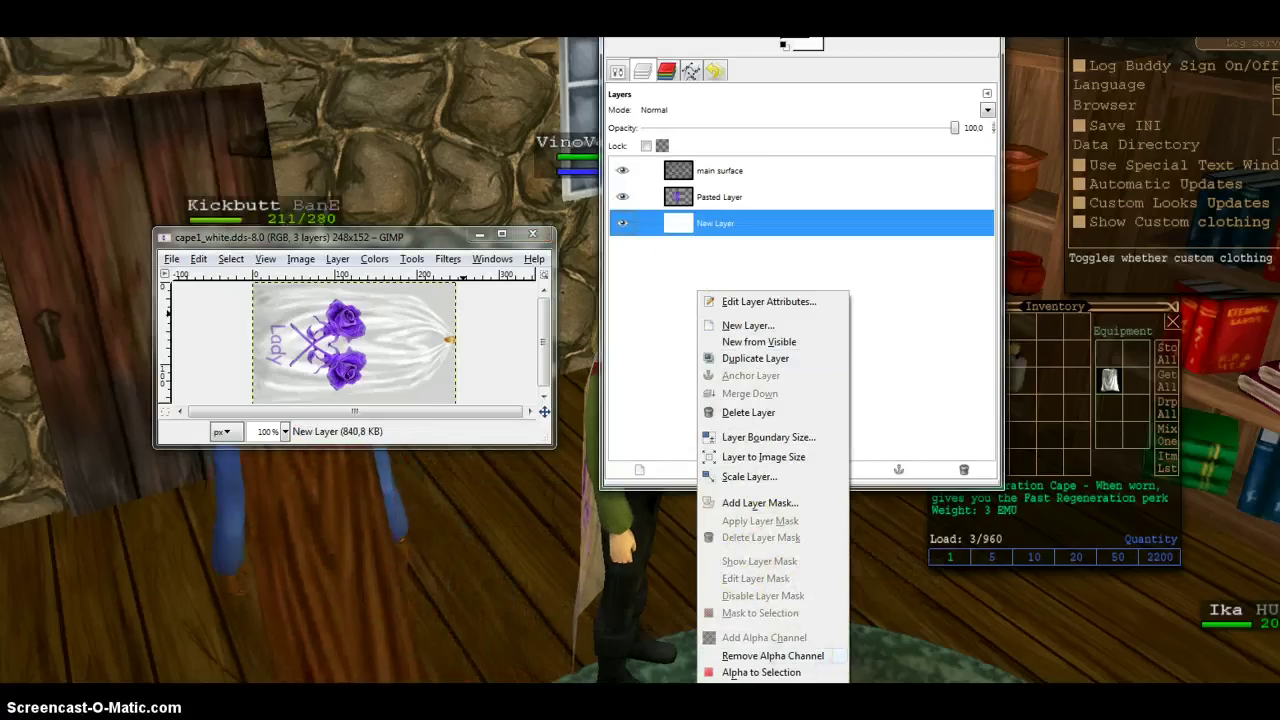
pyautogui.click(771, 623)
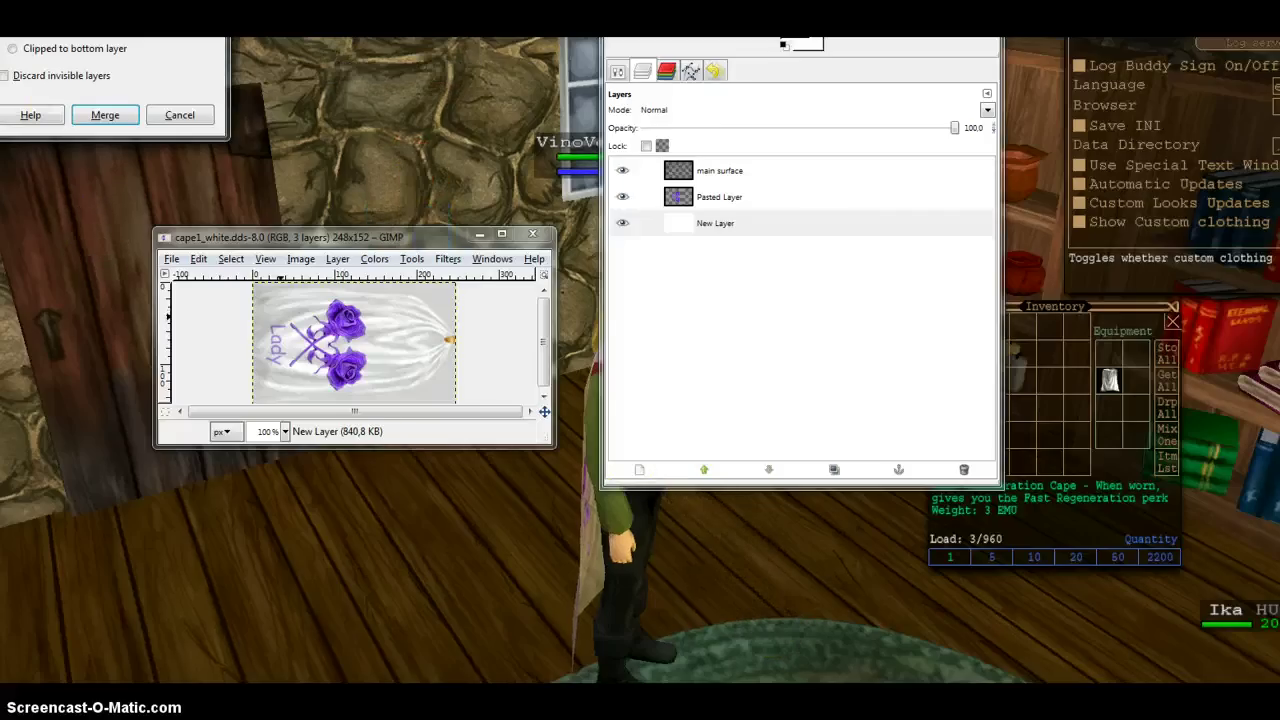
pyautogui.moveTo(60, 0); pyautogui.dragTo(200, 64)
pyautogui.click(190, 176)
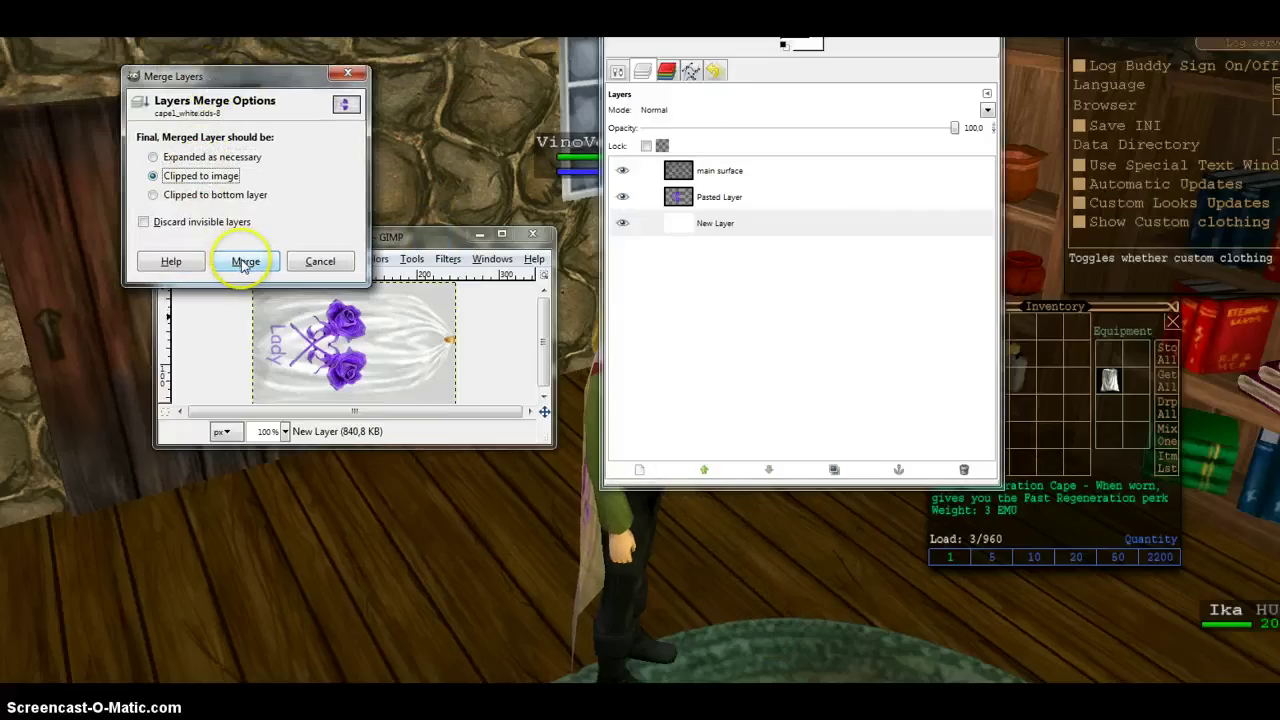
pyautogui.click(200, 222)
pyautogui.click(245, 262)
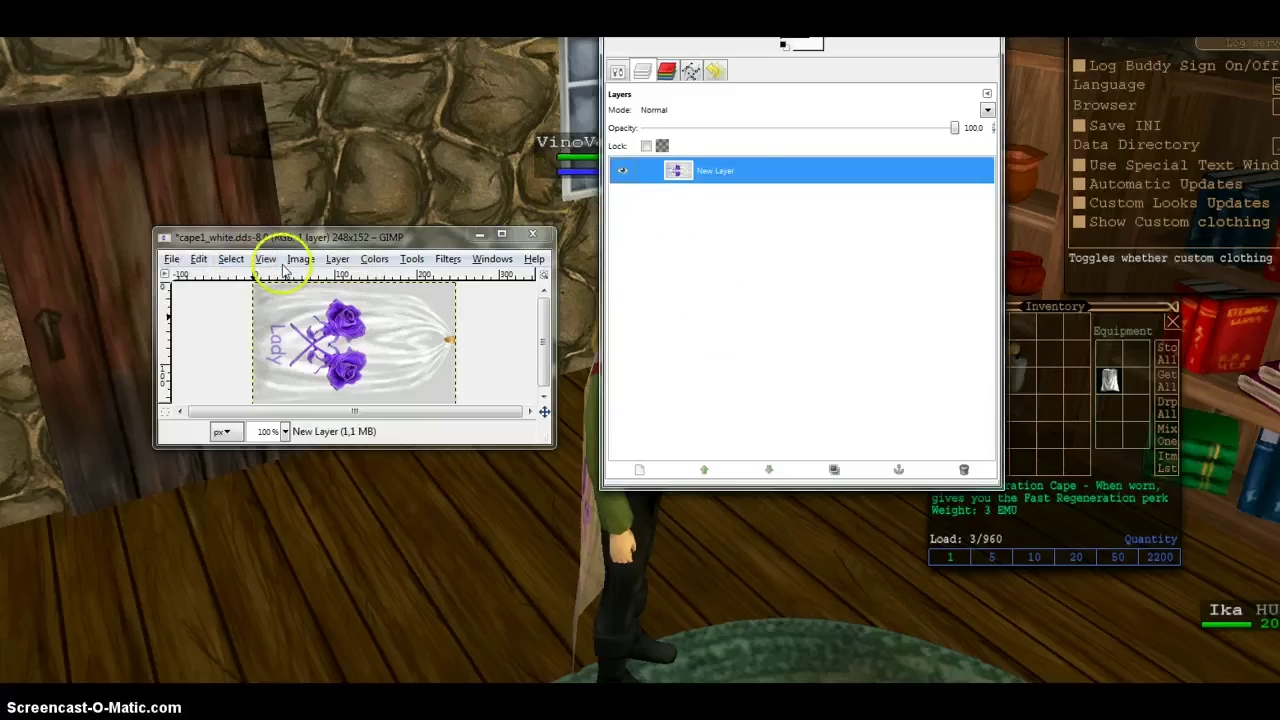
# Save the merged image over cape1_white.dds in the meshes folder, using BC1 / DXT1 compression.
pyautogui.click(170, 259)
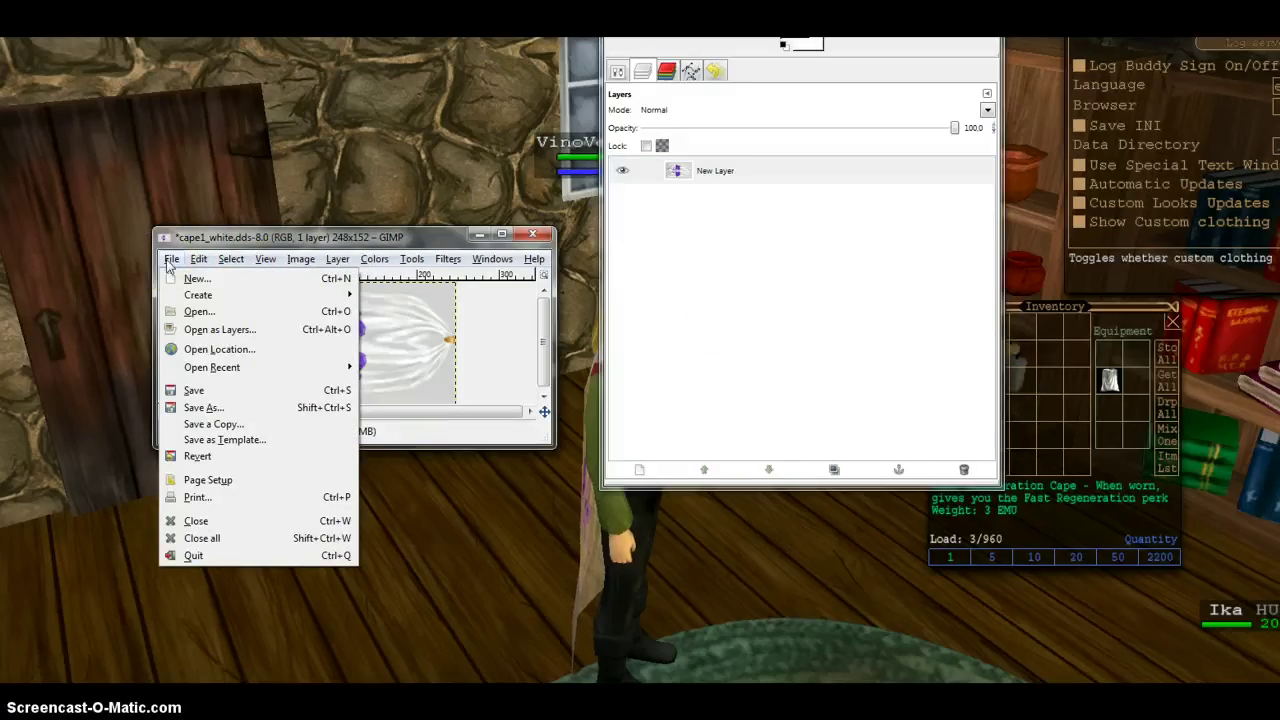
pyautogui.click(228, 408)
pyautogui.click(350, 261)
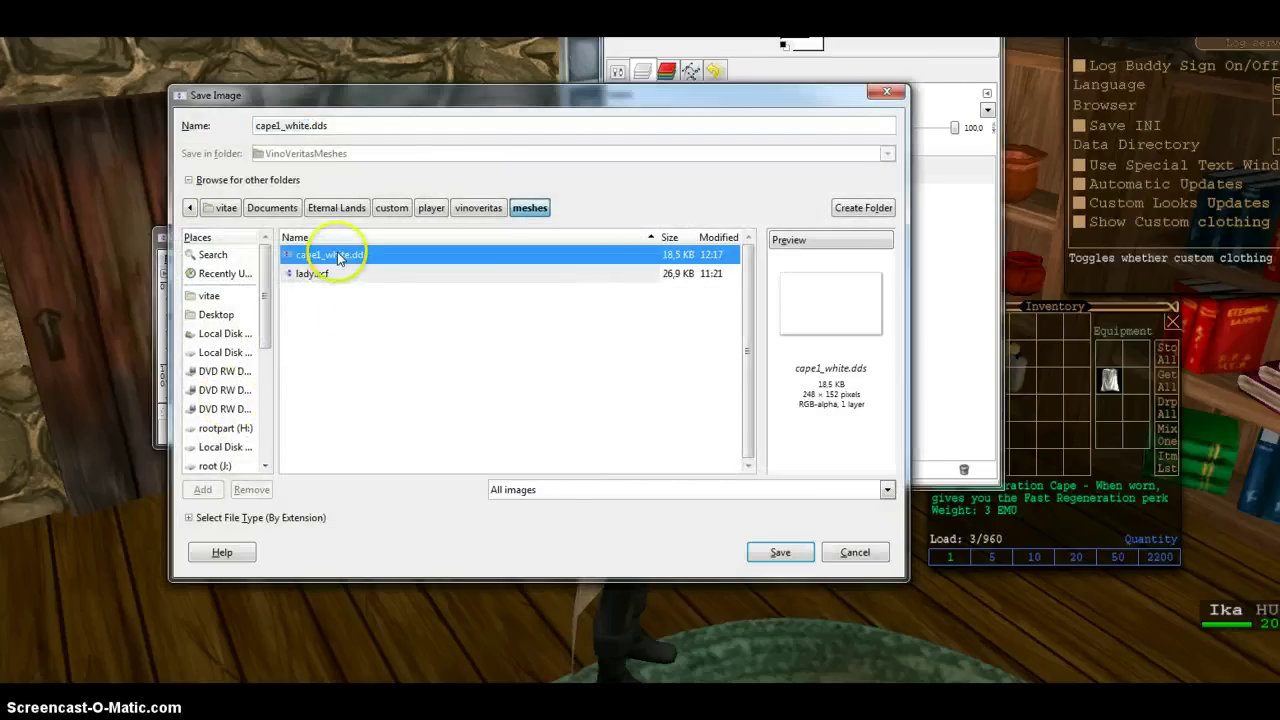
pyautogui.click(780, 553)
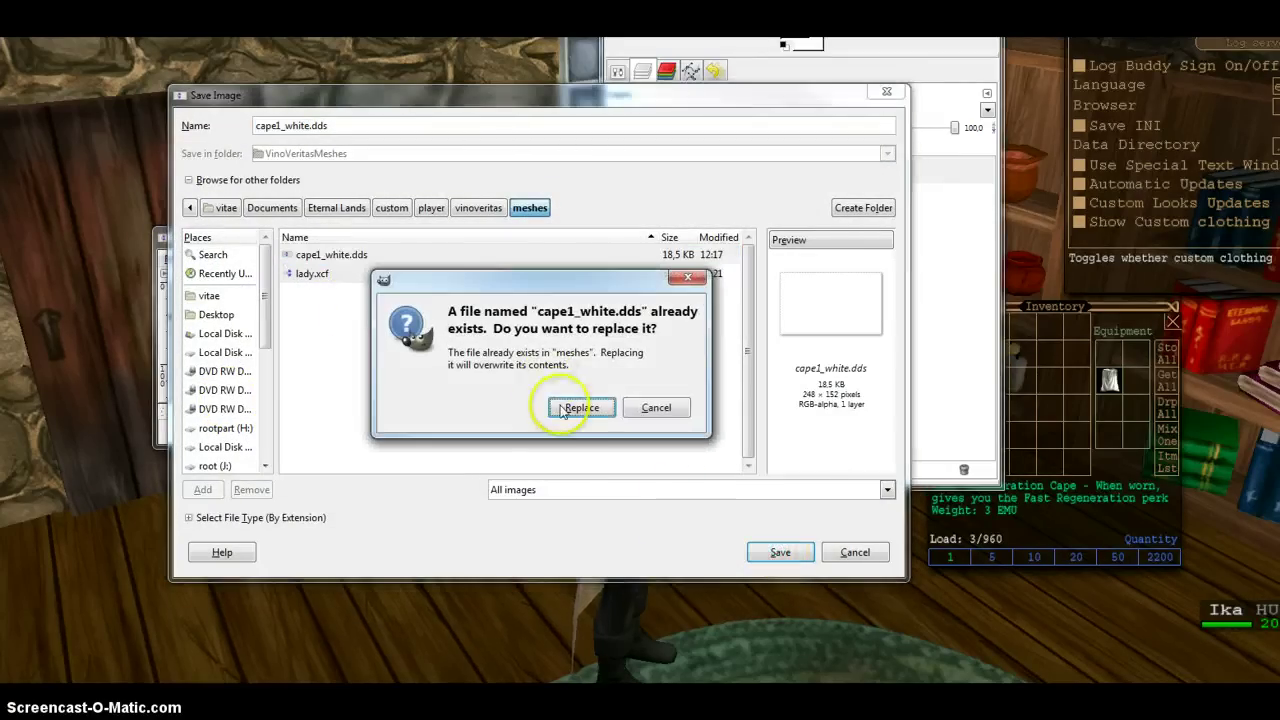
pyautogui.click(578, 408)
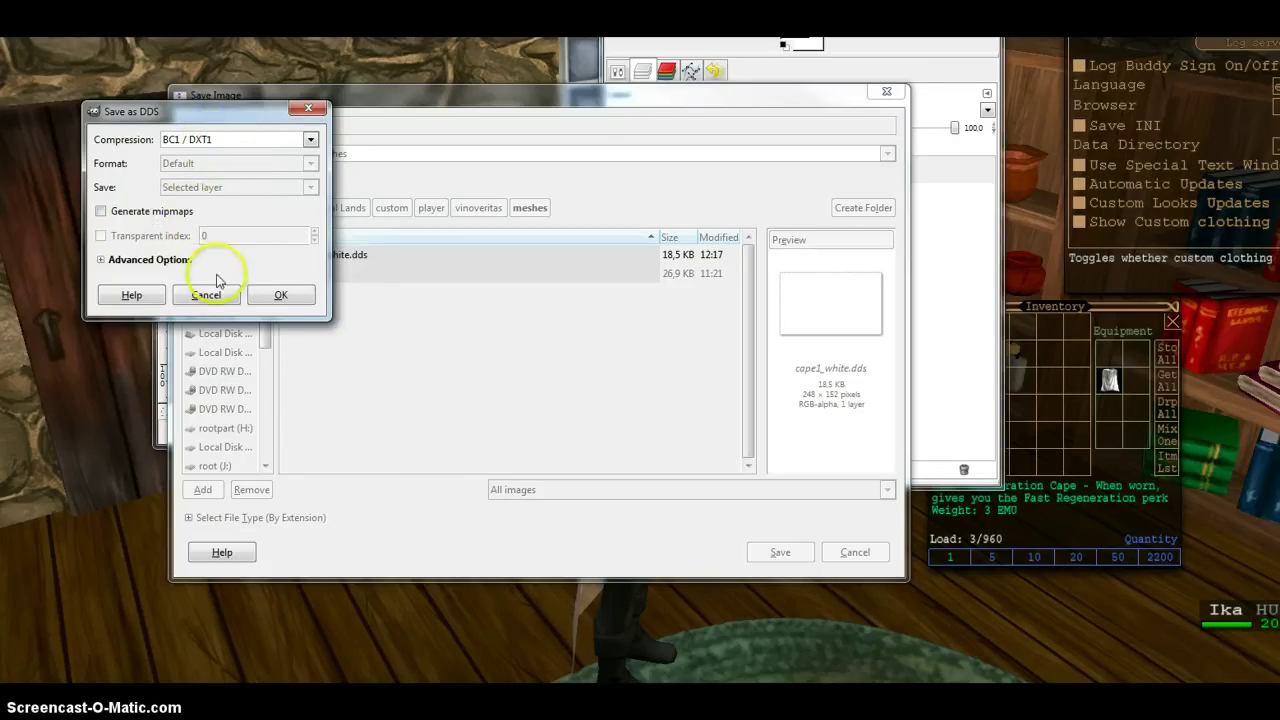
pyautogui.click(279, 296)
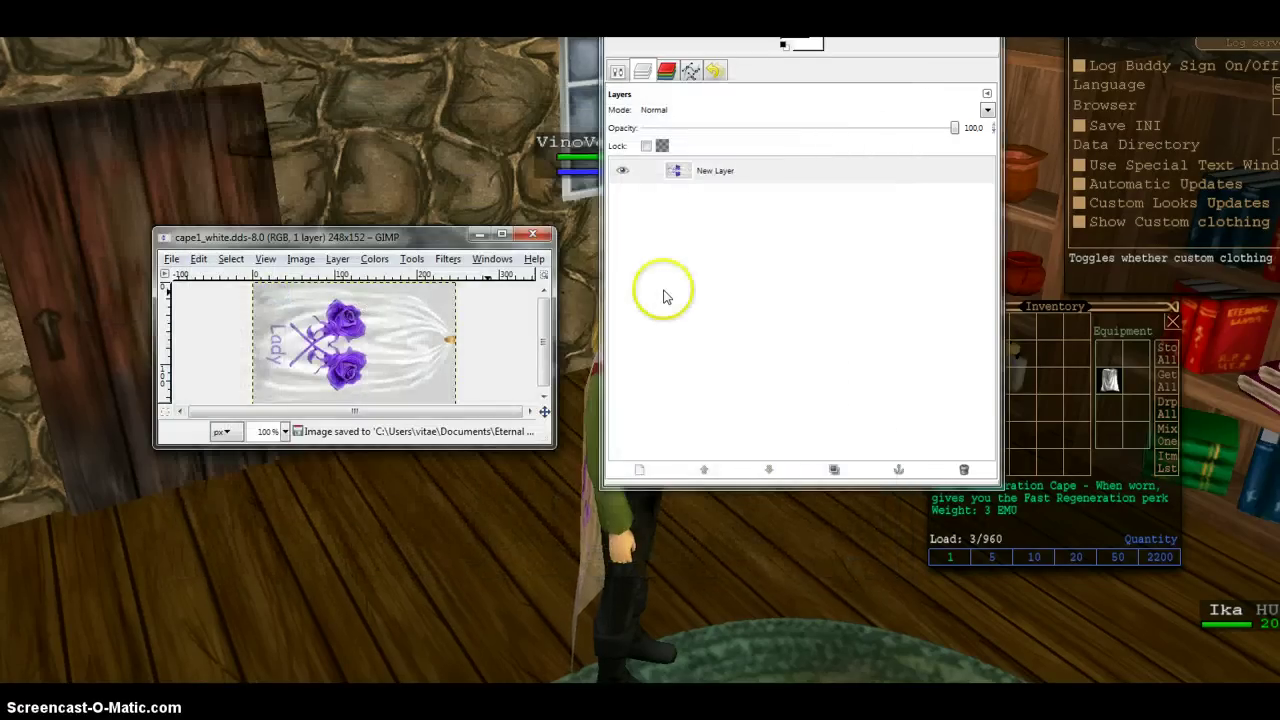
# Switch to Eternal Lands, toggle Show Custom clothing off and on to reload it, and examine the opaque rose cape from all sides.
pyautogui.click(1081, 223)
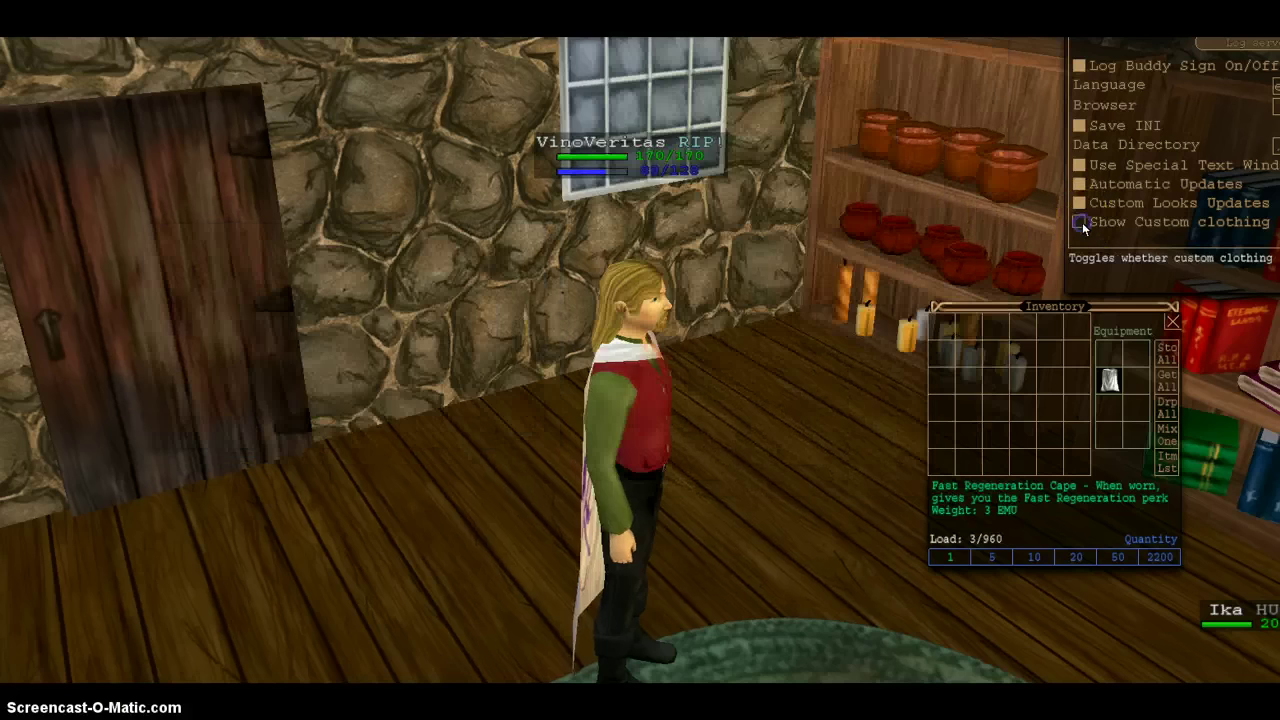
pyautogui.moveTo(563, 470)
pyautogui.mouseDown()
pyautogui.moveTo(803, 477)
pyautogui.moveTo(693, 481)
pyautogui.moveTo(672, 516)
pyautogui.moveTo(697, 495)
pyautogui.moveTo(625, 492)
pyautogui.moveTo(537, 530)
pyautogui.mouseUp()
pyautogui.press('Left')
pyautogui.press('Left')
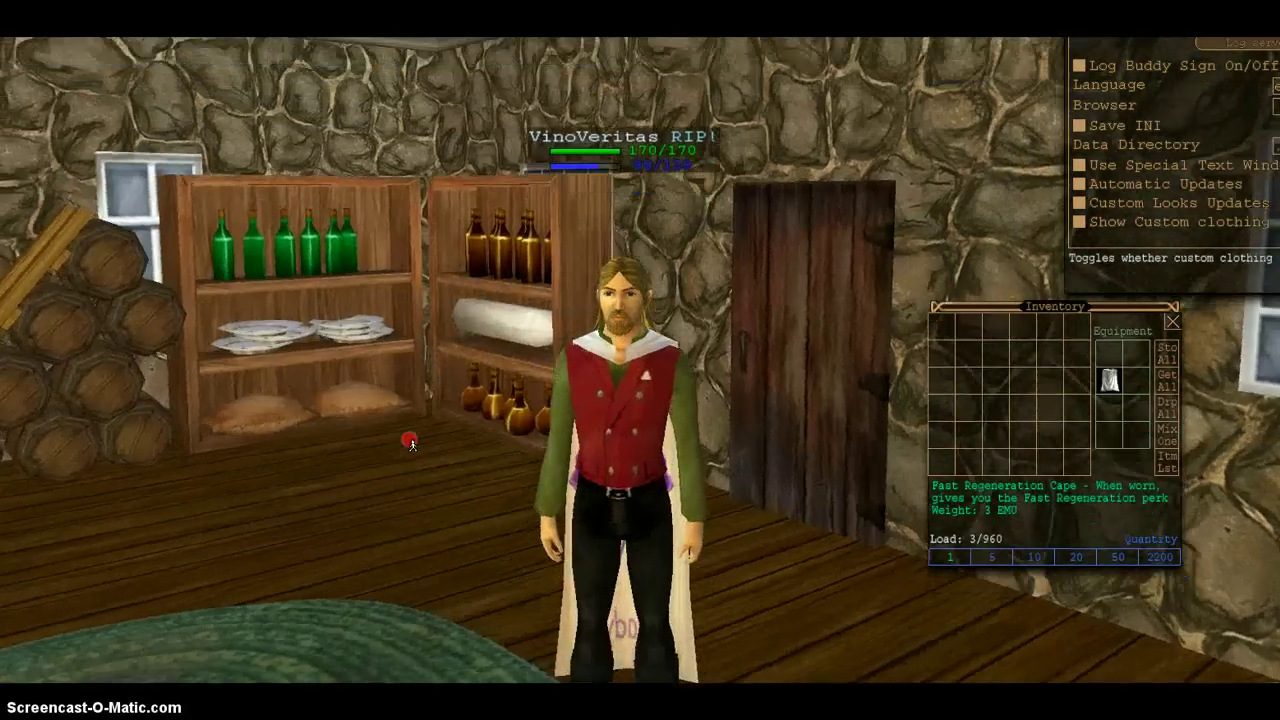
pyautogui.moveTo(409, 440)
pyautogui.mouseDown()
pyautogui.moveTo(466, 434)
pyautogui.moveTo(699, 494)
pyautogui.moveTo(200, 497)
pyautogui.mouseUp()
pyautogui.press('Left')
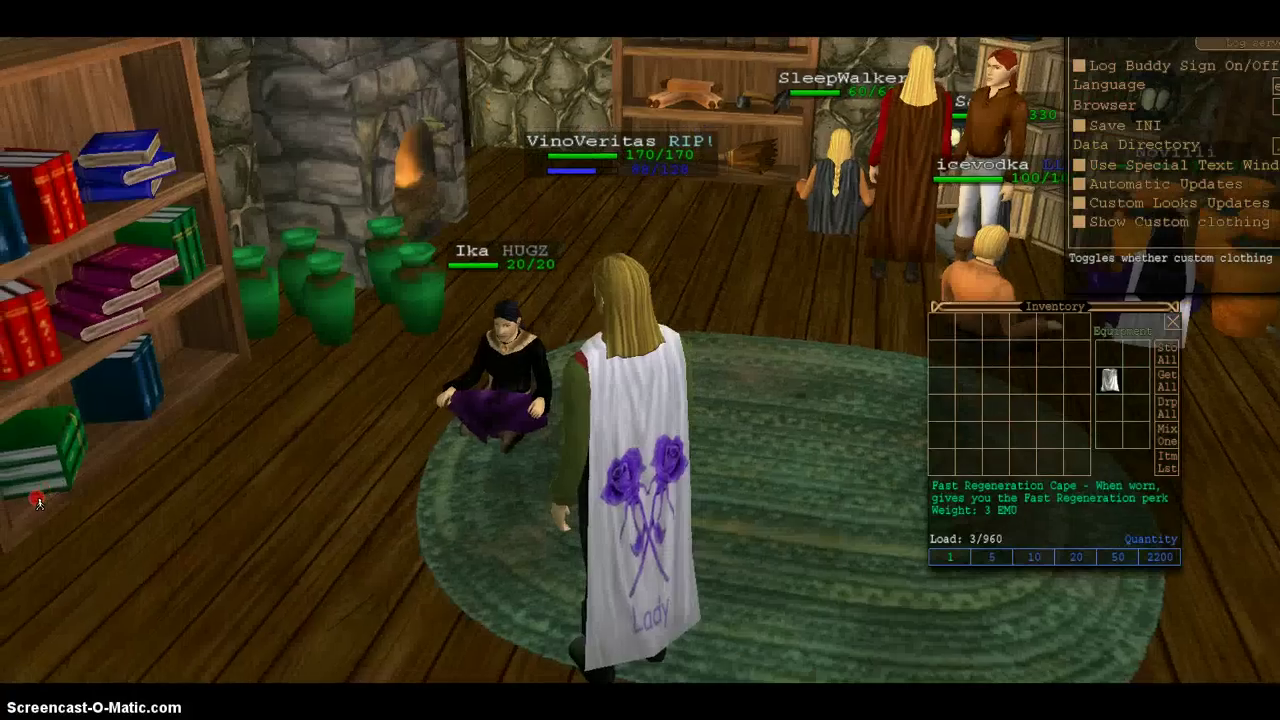
pyautogui.moveTo(490, 461); pyautogui.dragTo(453, 477)
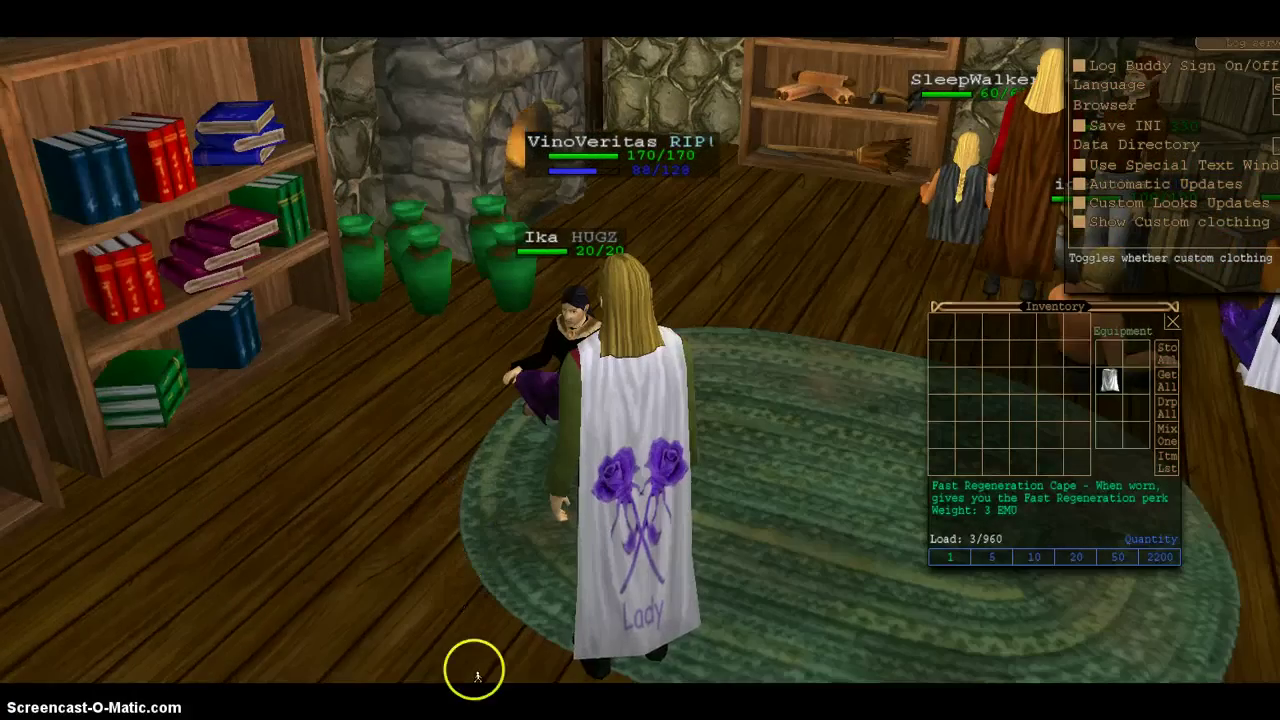